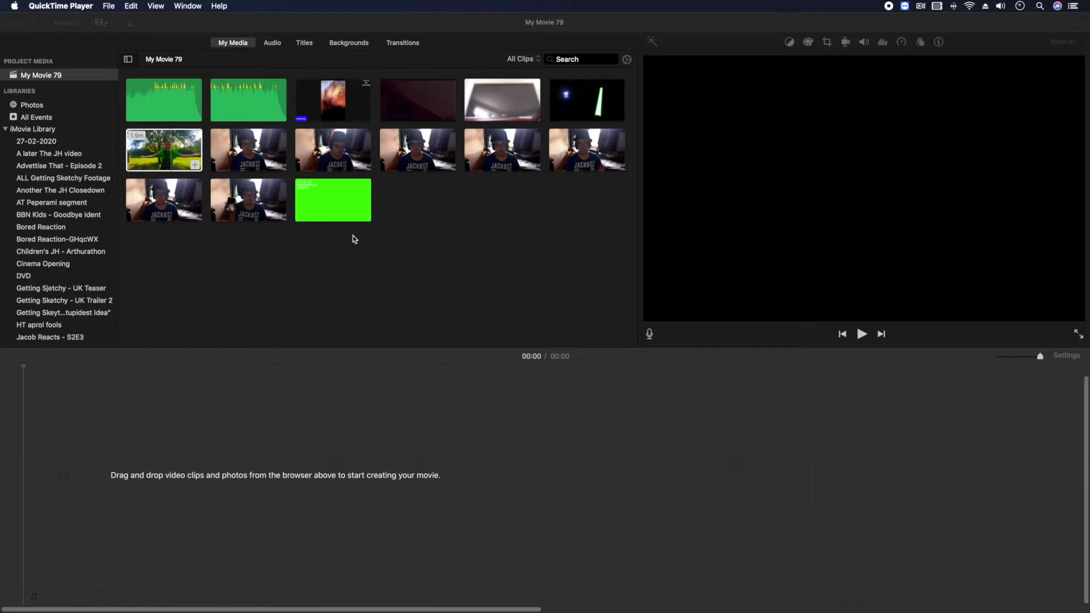
{"action": "left_click", "coordinate": [332, 102]}
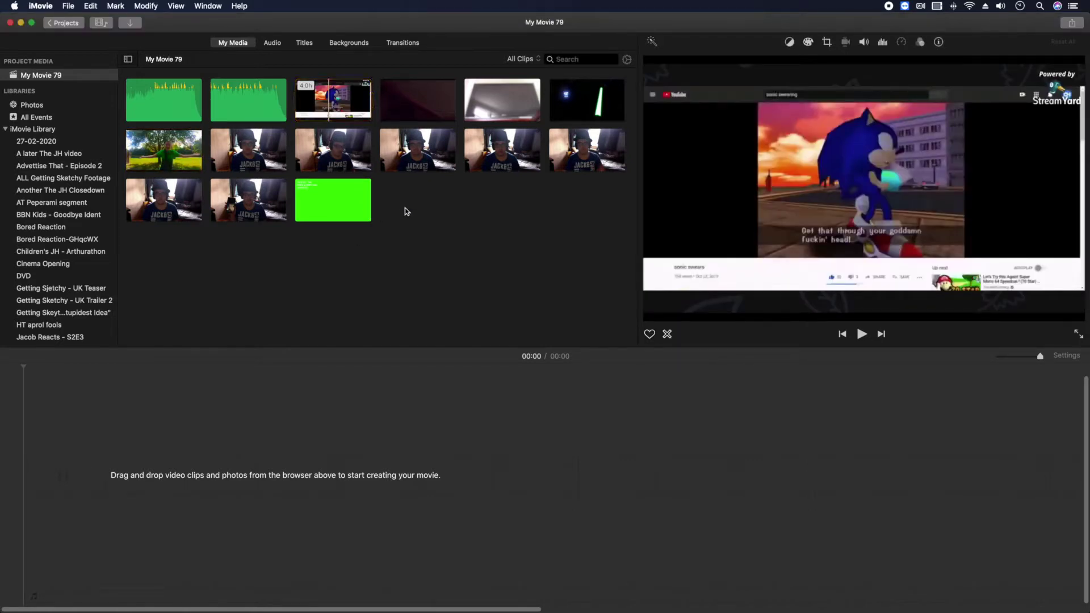
{"action": "left_click", "coordinate": [466, 94]}
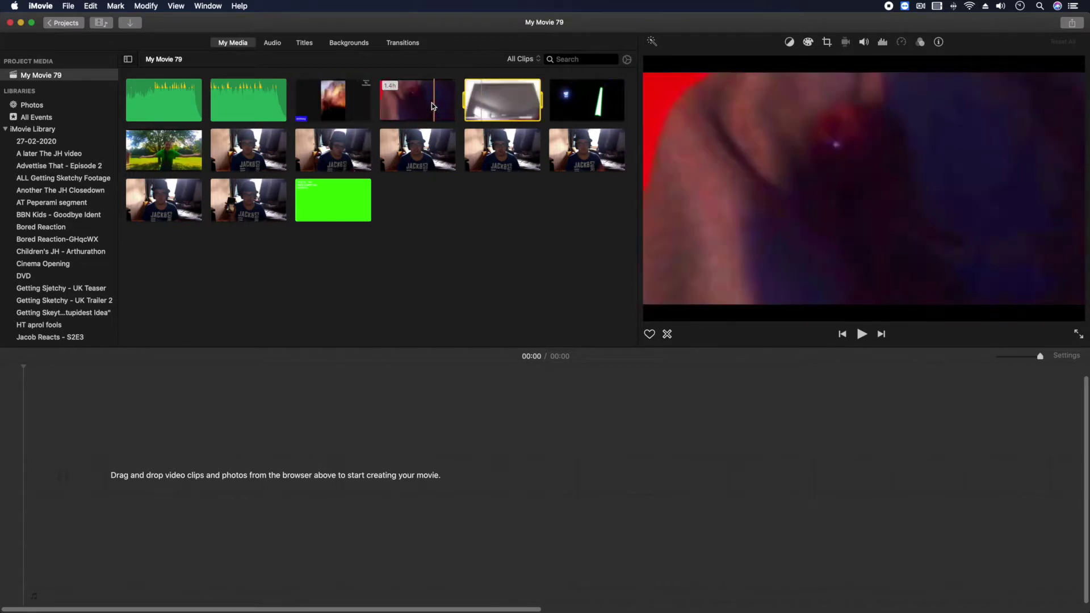
{"action": "mouse_move", "coordinate": [726, 599]}
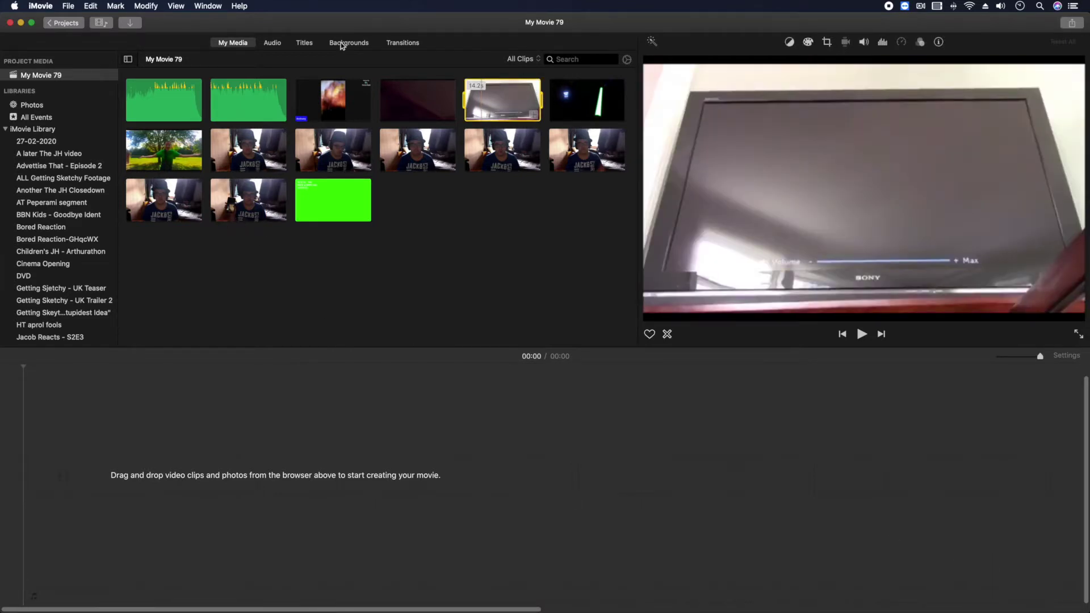
{"action": "left_click", "coordinate": [396, 44]}
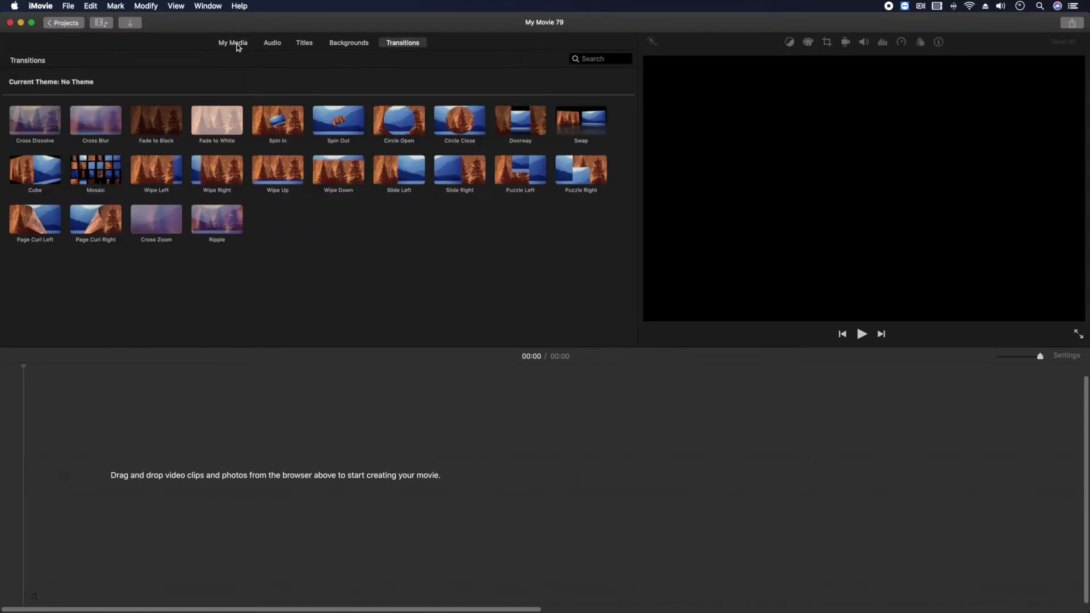
{"action": "left_click", "coordinate": [237, 48]}
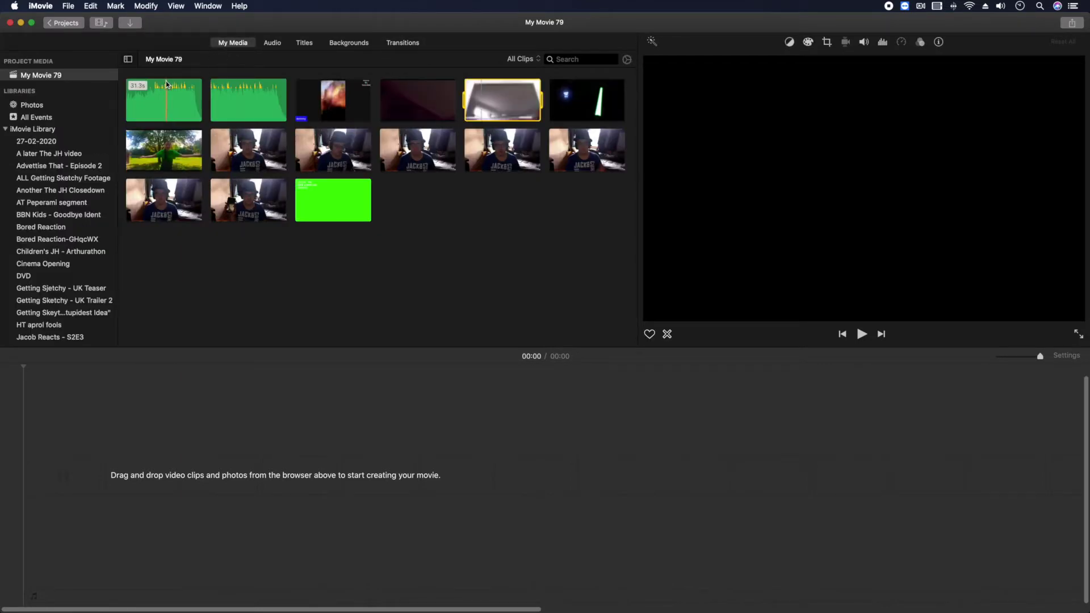
{"action": "left_click", "coordinate": [154, 146]}
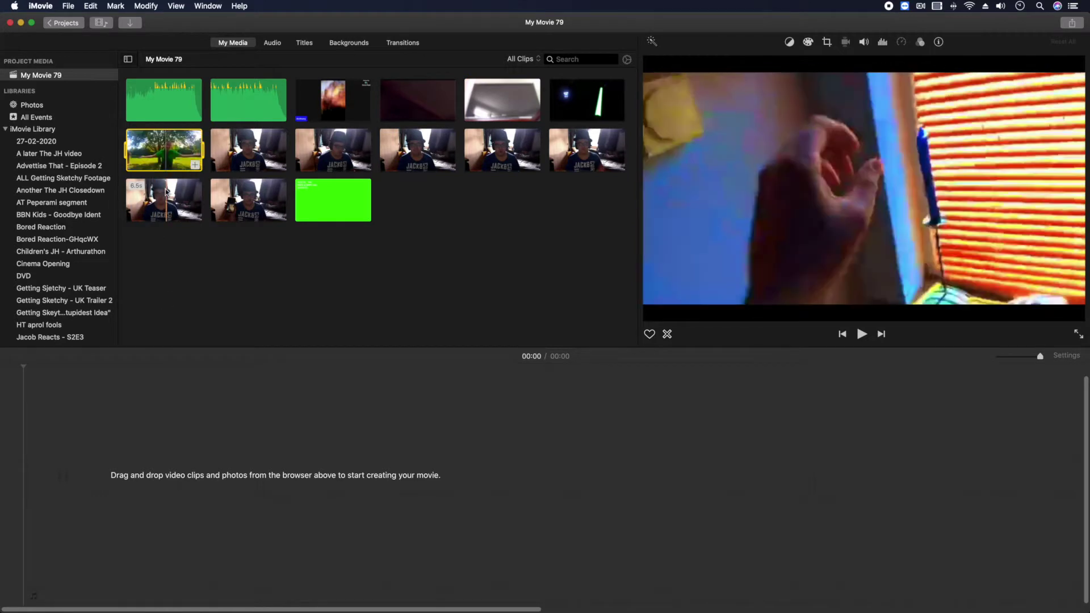
Place the Black background at the start of the empty timeline and overlay the green text clip above its beginning.
{"action": "left_click", "coordinate": [345, 43]}
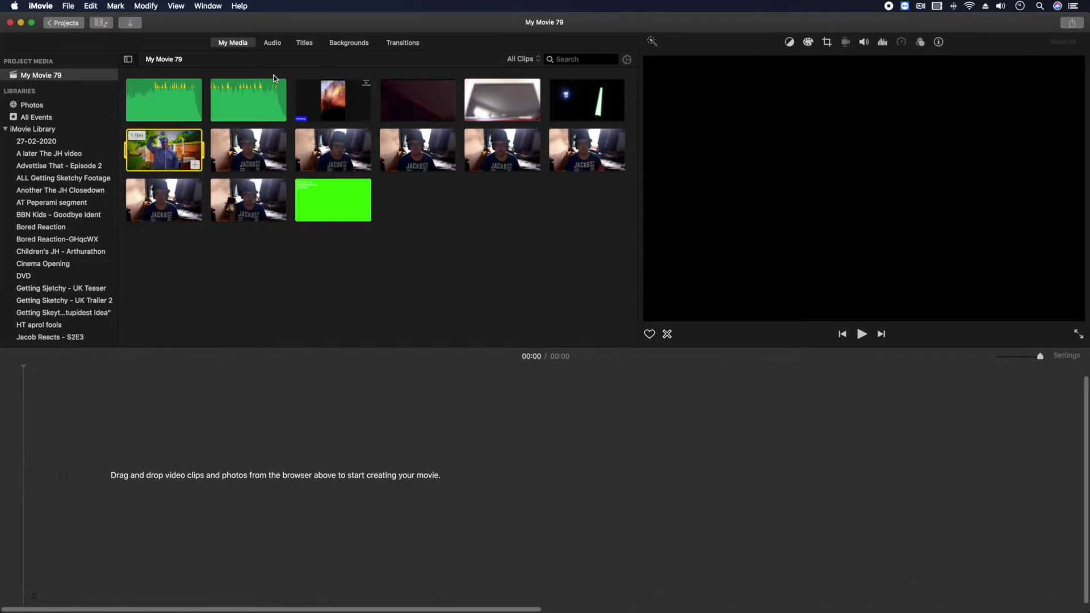
{"action": "left_click_drag", "start_coordinate": [151, 259], "coordinate": [747, 469]}
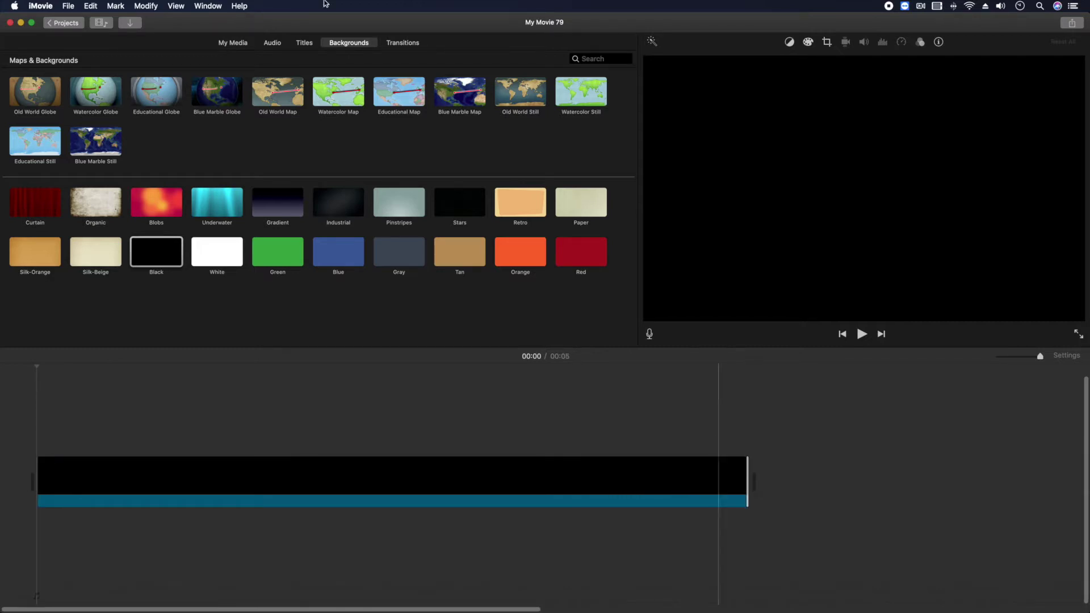
{"action": "left_click", "coordinate": [248, 43]}
{"action": "left_click_drag", "start_coordinate": [308, 198], "coordinate": [33, 407]}
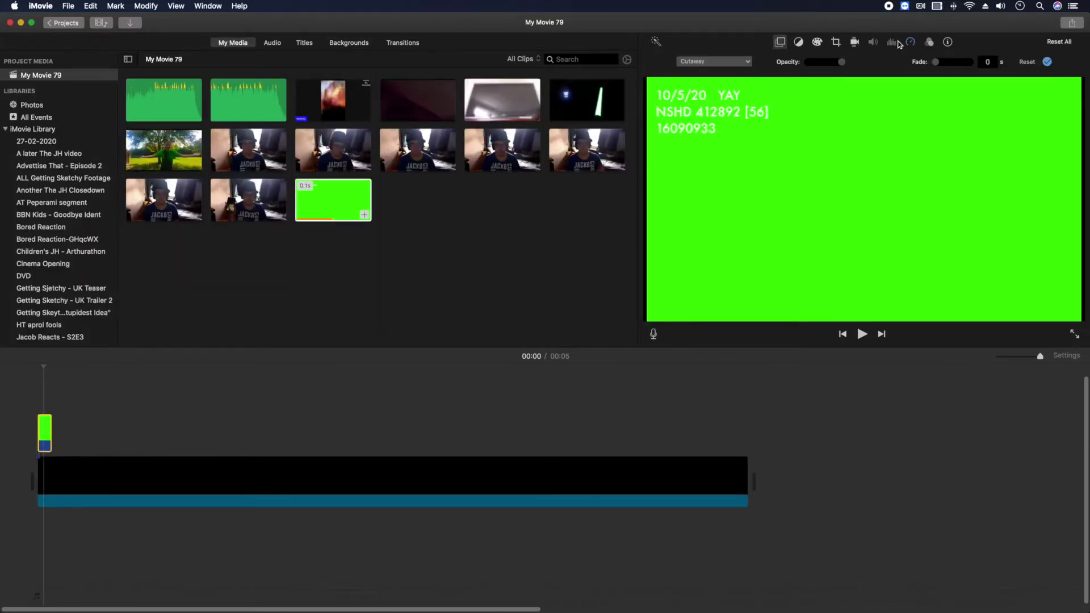
Slow the green overlay clip down to a custom speed of 1%.
{"action": "left_click", "coordinate": [909, 42]}
{"action": "left_click", "coordinate": [738, 62]}
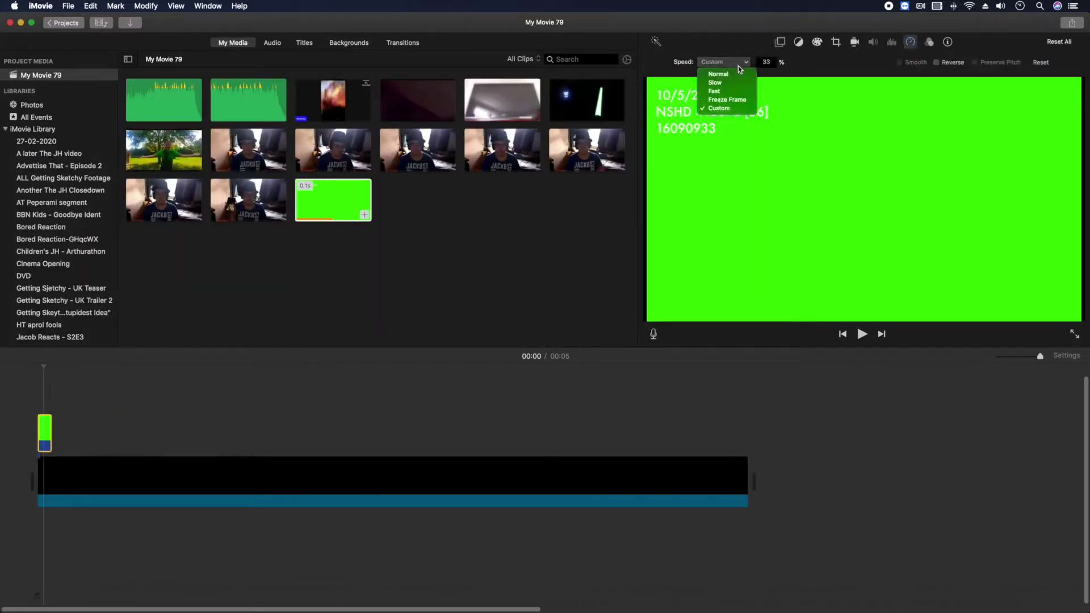
{"action": "left_click", "coordinate": [718, 109]}
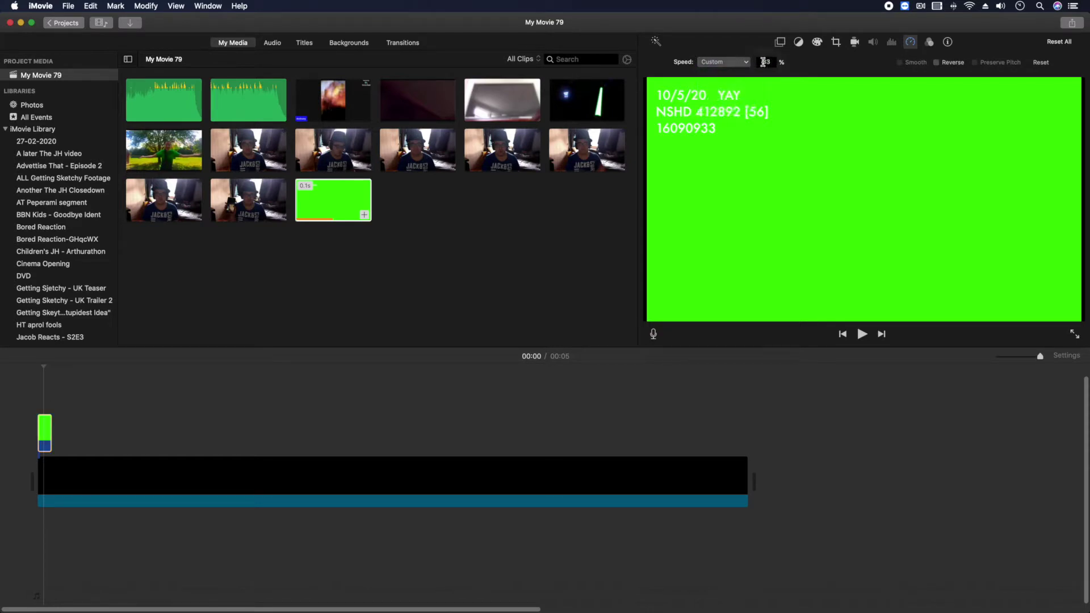
{"action": "key", "text": "Return"}
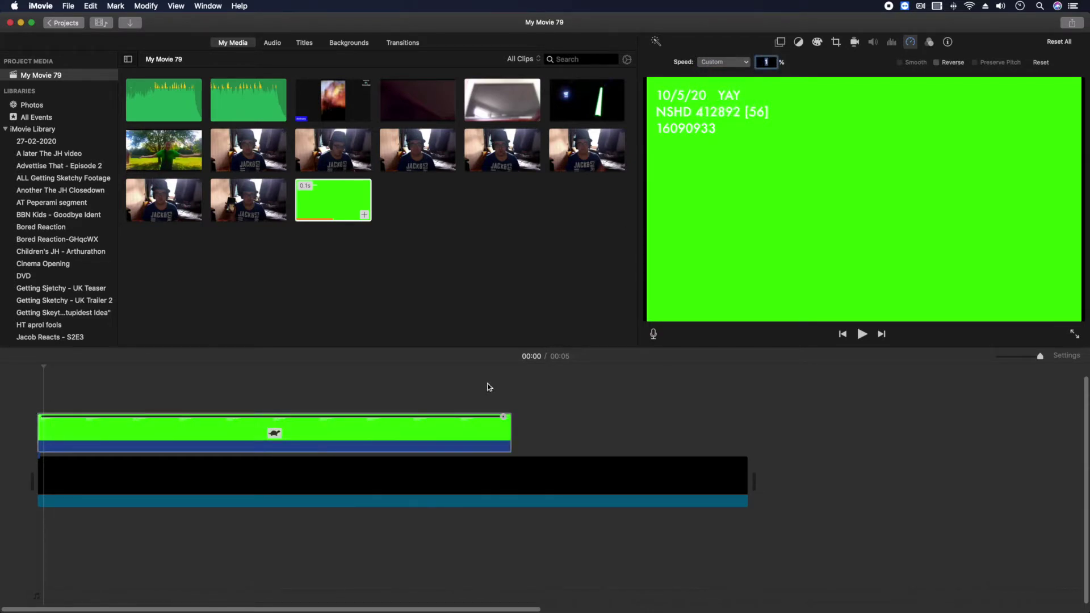
Apply the Green/Blue Screen overlay effect to the green text clip over the black background.
{"action": "left_click", "coordinate": [780, 43]}
{"action": "left_click", "coordinate": [712, 61]}
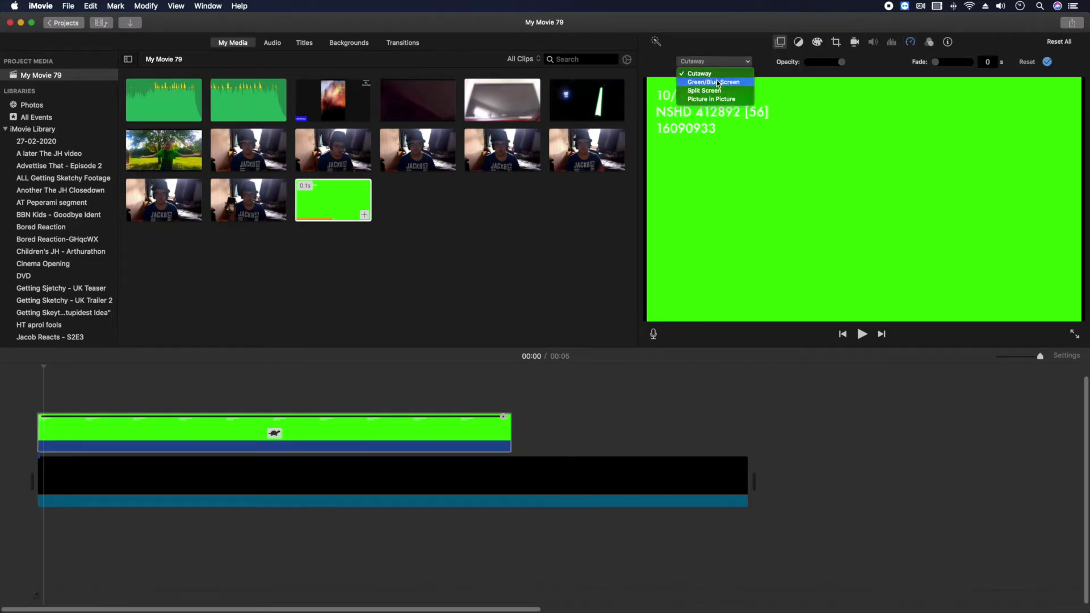
{"action": "key", "text": "Escape"}
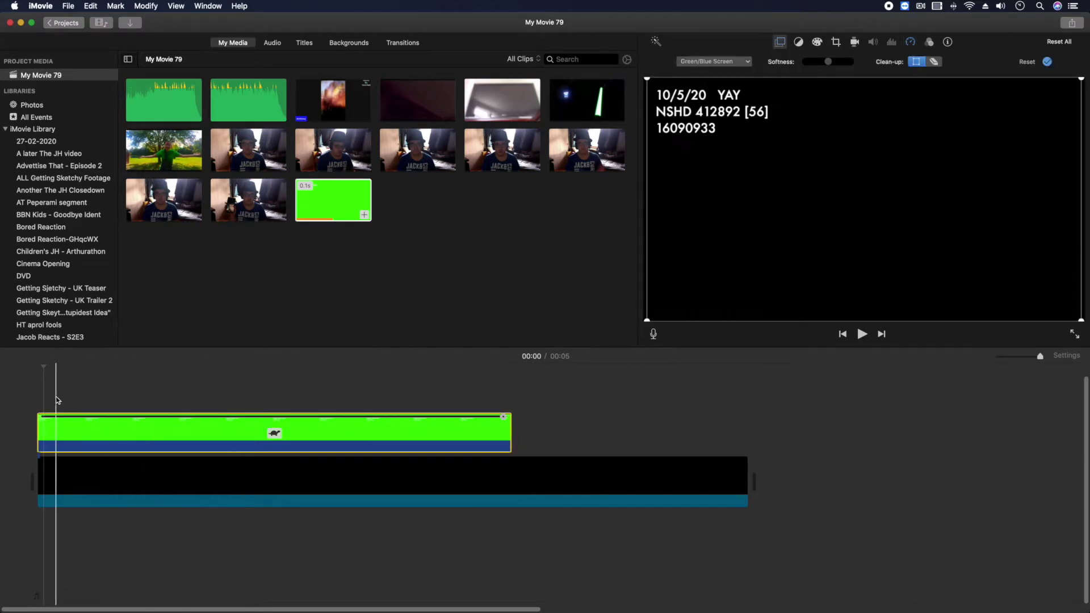
Play the keyed text from the start and trim the overlay's end to a little over a third of the background's length.
{"action": "left_click", "coordinate": [26, 394]}
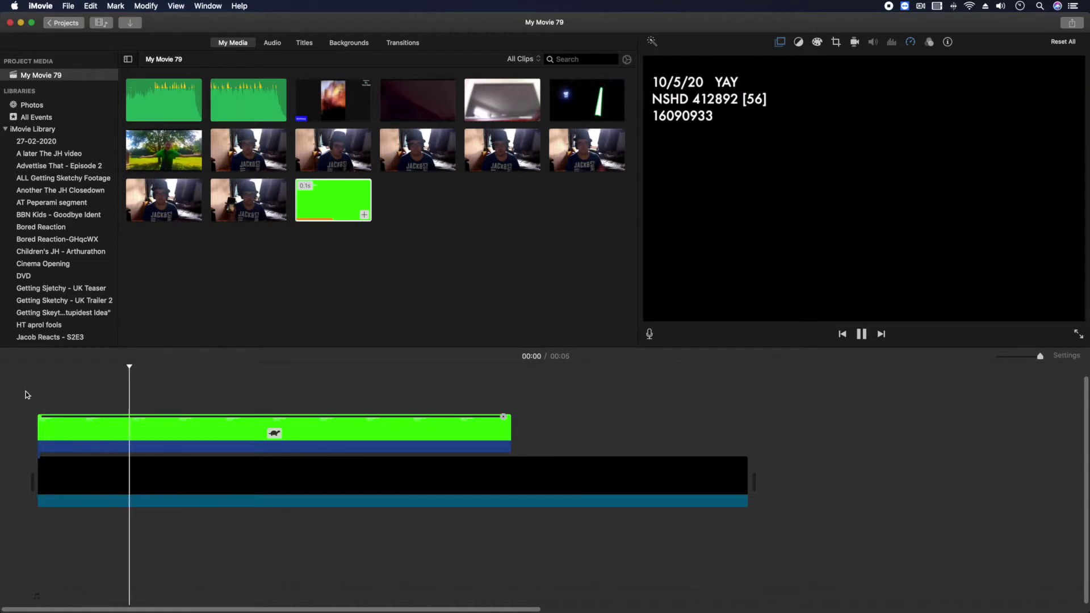
{"action": "key", "text": "space"}
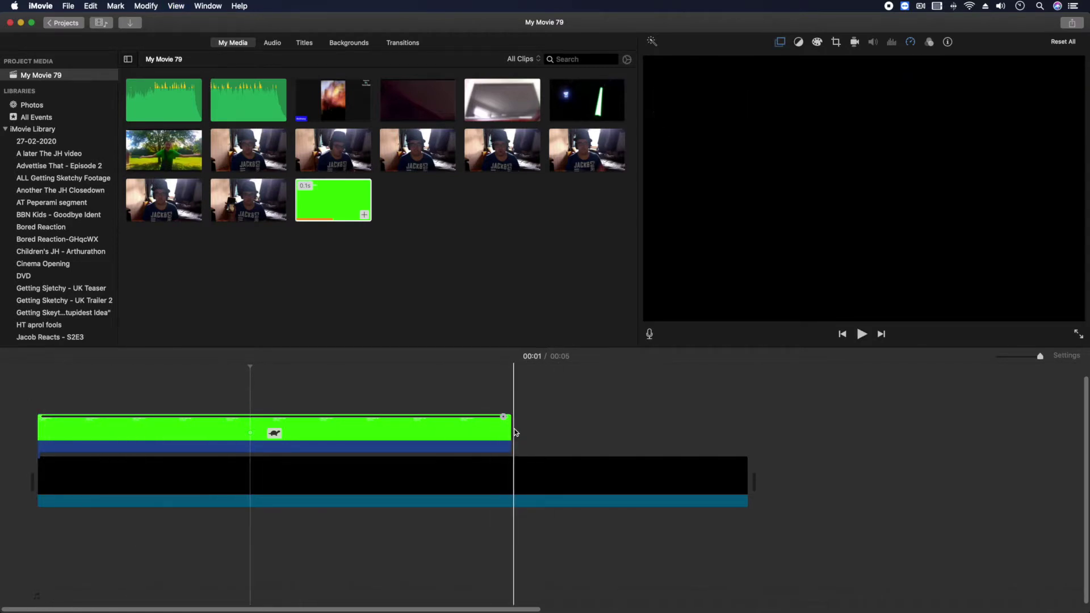
{"action": "left_click_drag", "start_coordinate": [511, 429], "coordinate": [297, 421]}
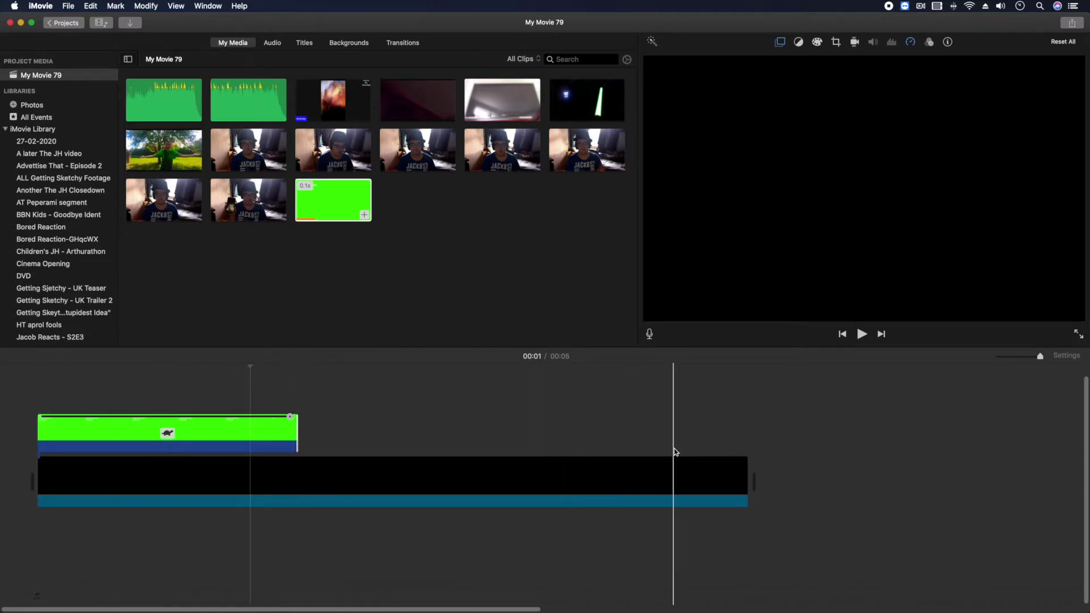
{"action": "key", "text": "space"}
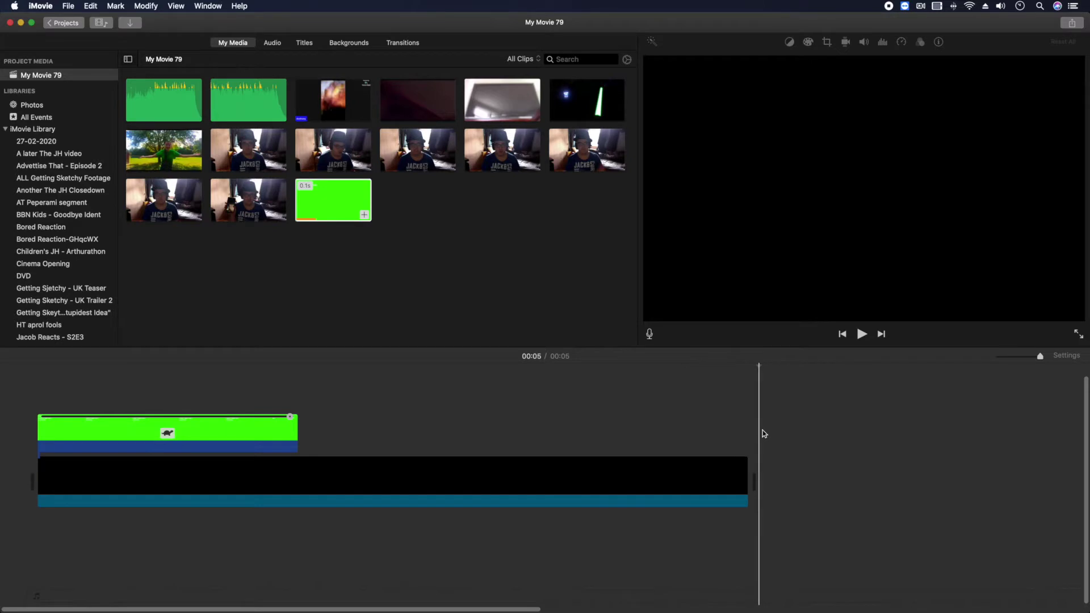
Append the 1.9-minute trailer clip with the tree thumbnail directly after the black background.
{"action": "scroll", "coordinate": [763, 433], "scroll_direction": "right", "scroll_amount": 5}
{"action": "scroll", "coordinate": [764, 433], "scroll_direction": "left", "scroll_amount": 5}
{"action": "scroll", "coordinate": [763, 433], "scroll_direction": "right", "scroll_amount": 1}
{"action": "scroll", "coordinate": [764, 433], "scroll_direction": "right", "scroll_amount": 10}
{"action": "scroll", "coordinate": [406, 431], "scroll_direction": "left", "scroll_amount": 2}
{"action": "scroll", "coordinate": [407, 431], "scroll_direction": "left", "scroll_amount": 1}
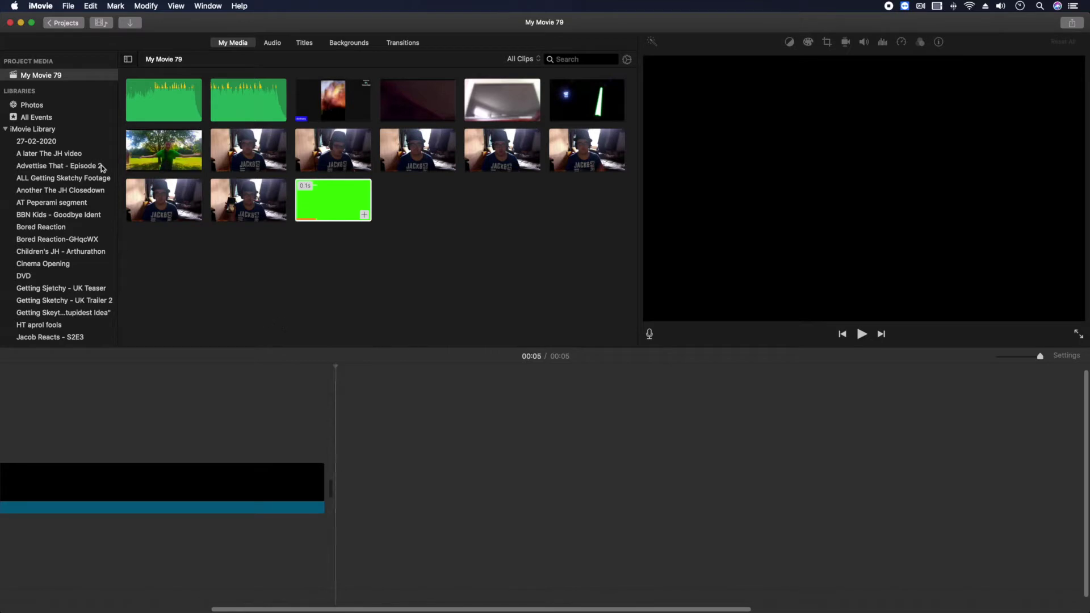
{"action": "scroll", "coordinate": [93, 129], "scroll_direction": "down", "scroll_amount": 1}
{"action": "left_click_drag", "start_coordinate": [132, 138], "coordinate": [358, 440]}
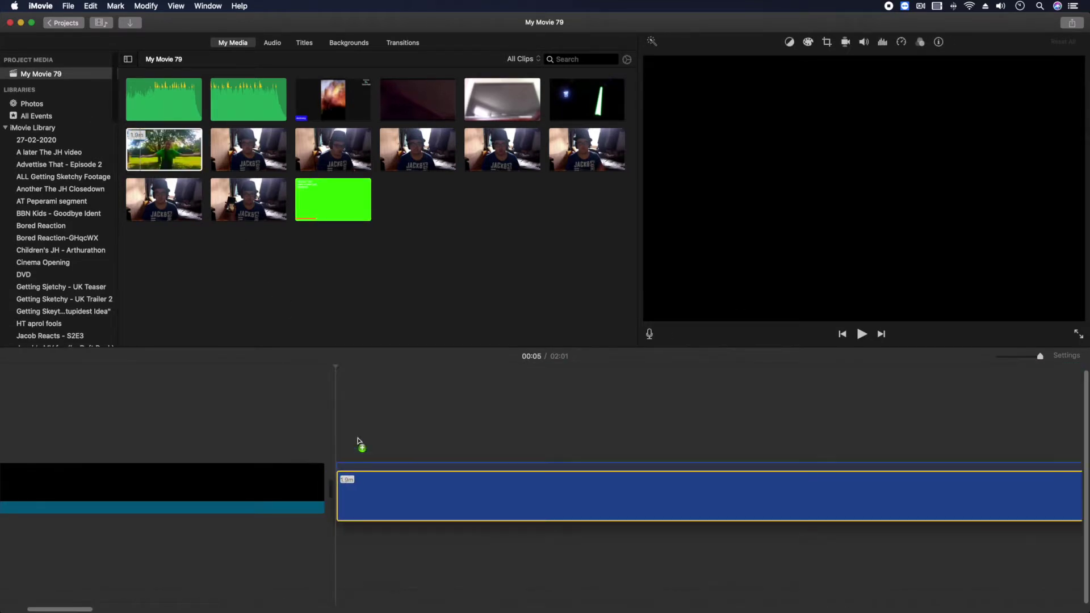
{"action": "left_click_drag", "start_coordinate": [353, 403], "coordinate": [355, 406]}
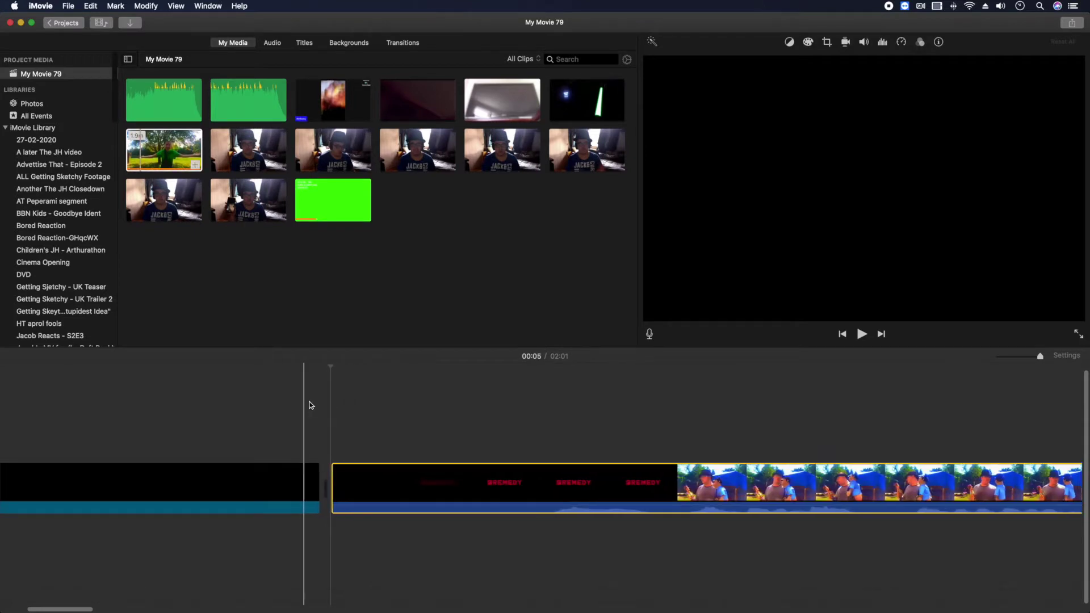
Skim through the trailer clip on the timeline and place the playhead at its end.
{"action": "scroll", "coordinate": [559, 402], "scroll_direction": "right", "scroll_amount": 15}
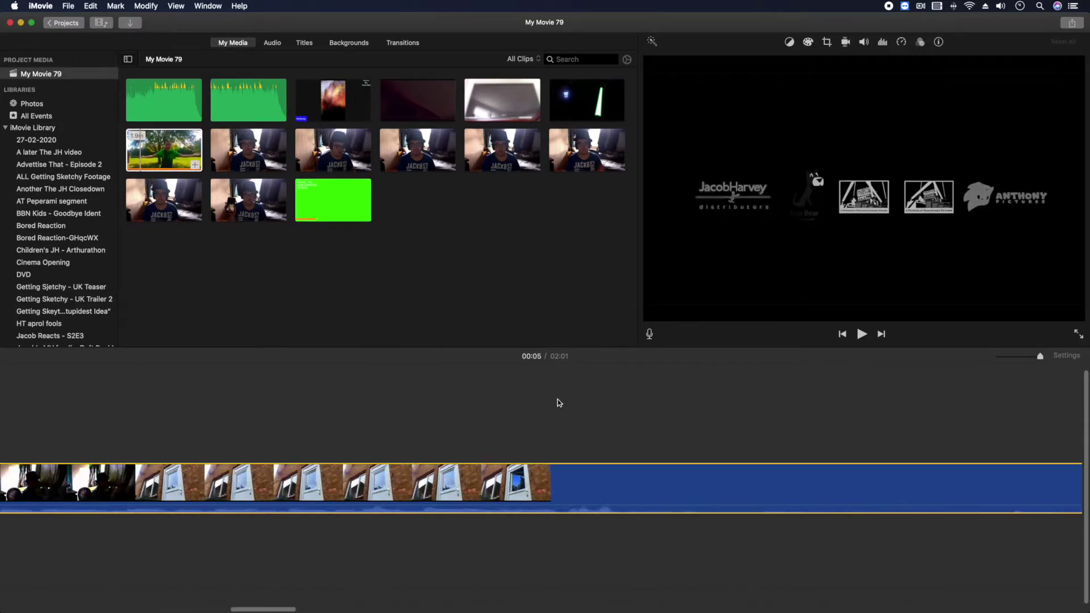
{"action": "scroll", "coordinate": [558, 400], "scroll_direction": "right", "scroll_amount": 15}
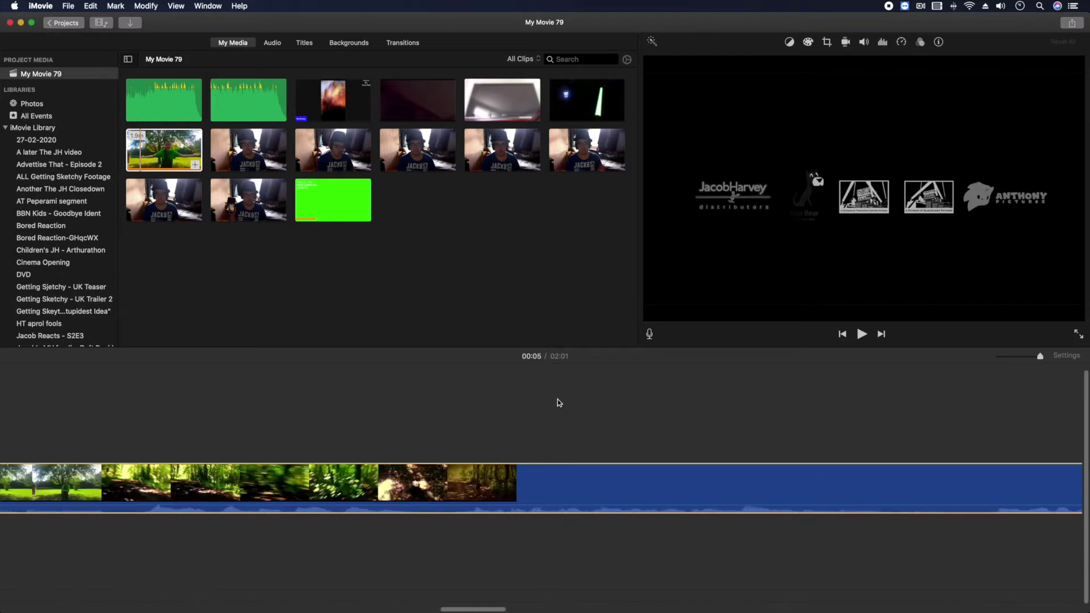
{"action": "scroll", "coordinate": [557, 399], "scroll_direction": "left", "scroll_amount": 5}
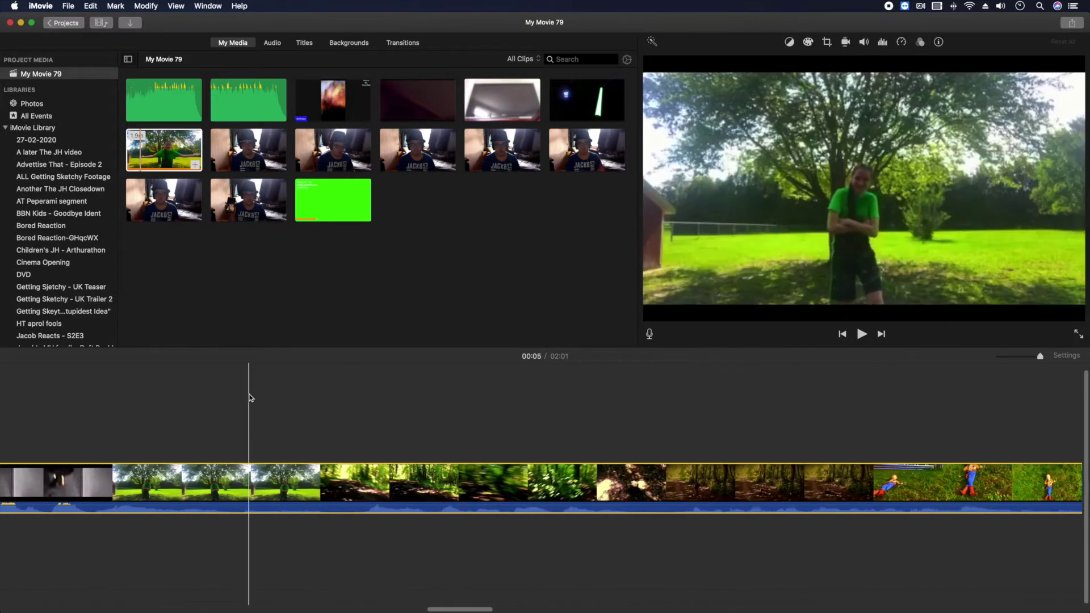
{"action": "scroll", "coordinate": [253, 393], "scroll_direction": "right", "scroll_amount": 20}
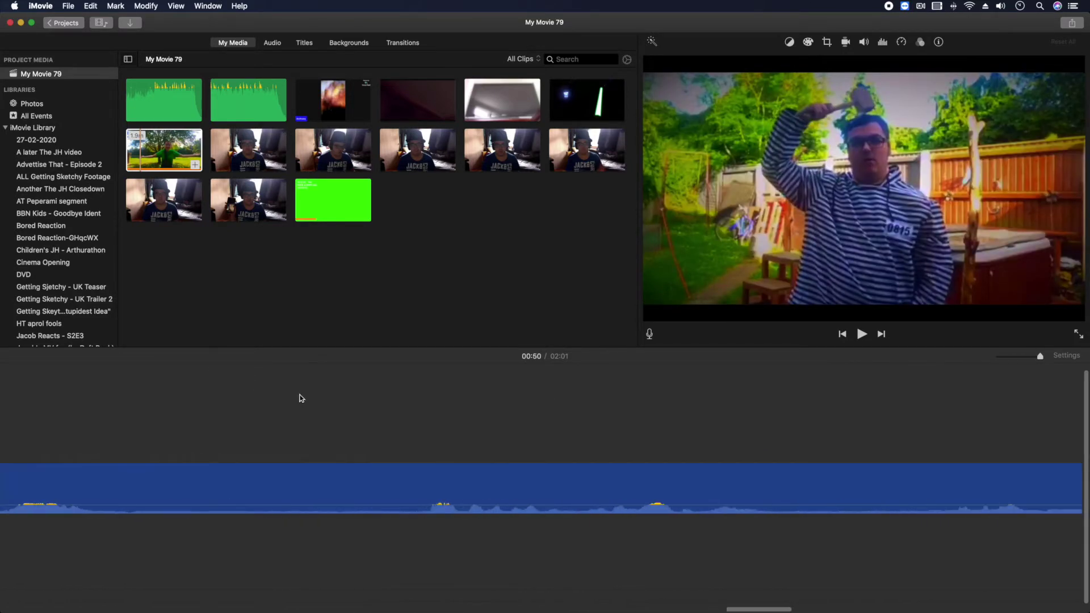
{"action": "scroll", "coordinate": [301, 395], "scroll_direction": "right", "scroll_amount": 6}
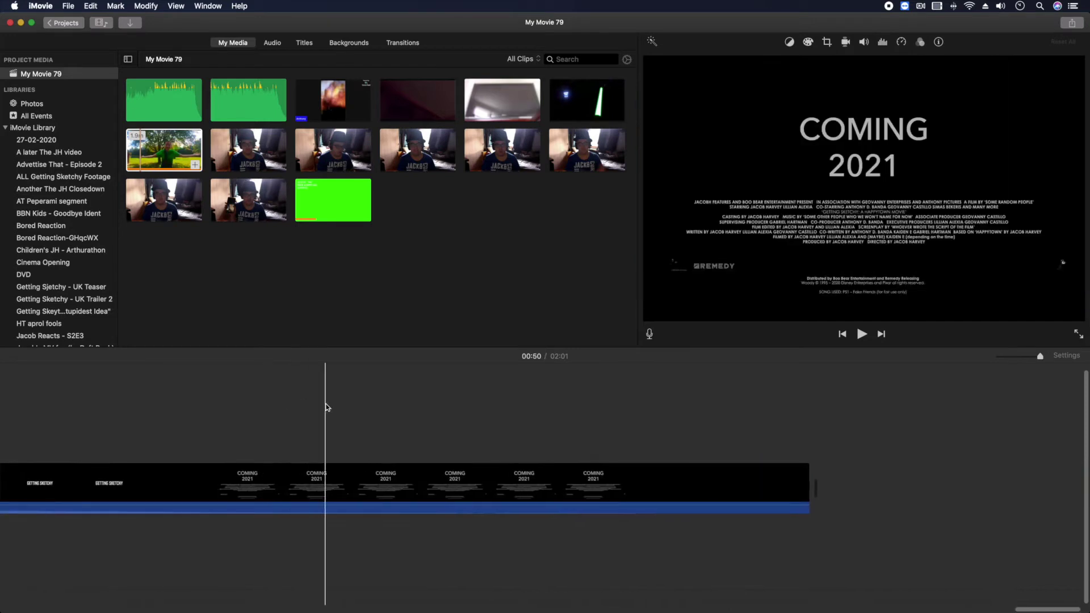
{"action": "left_click", "coordinate": [826, 417]}
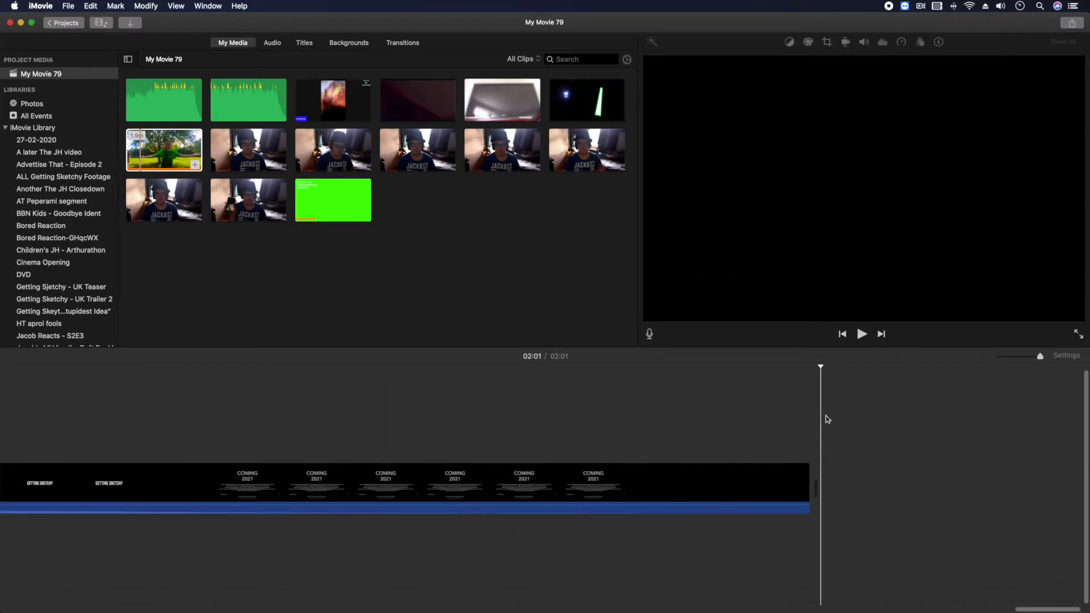
Browse the library's events and append the dark feature-length clip from the project media after the trailer.
{"action": "left_click", "coordinate": [142, 156]}
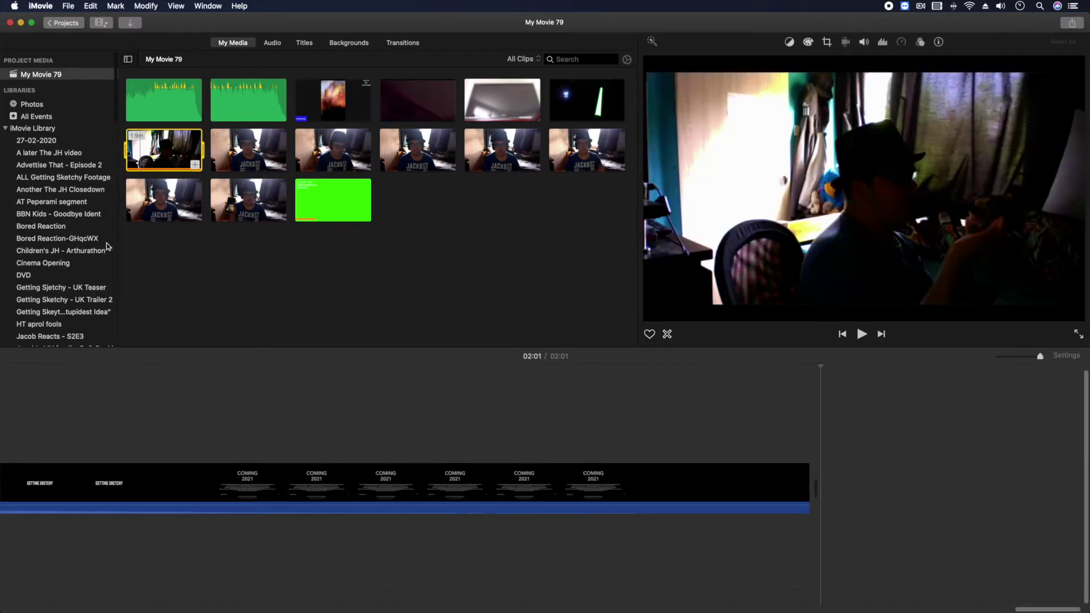
{"action": "scroll", "coordinate": [68, 257], "scroll_direction": "down", "scroll_amount": 15}
{"action": "left_click", "coordinate": [862, 478]}
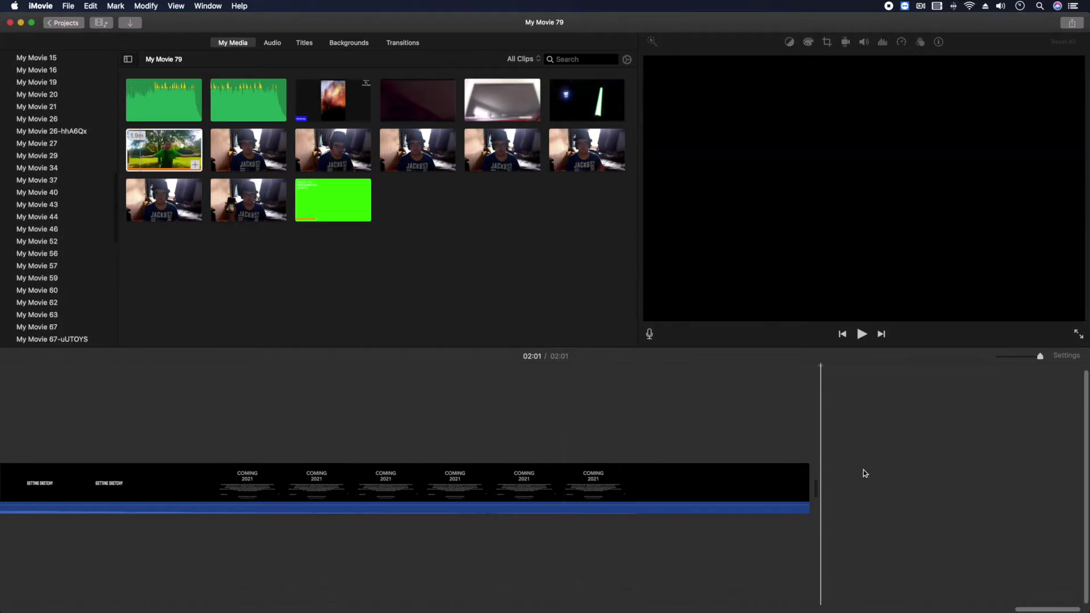
{"action": "scroll", "coordinate": [38, 170], "scroll_direction": "up", "scroll_amount": 15}
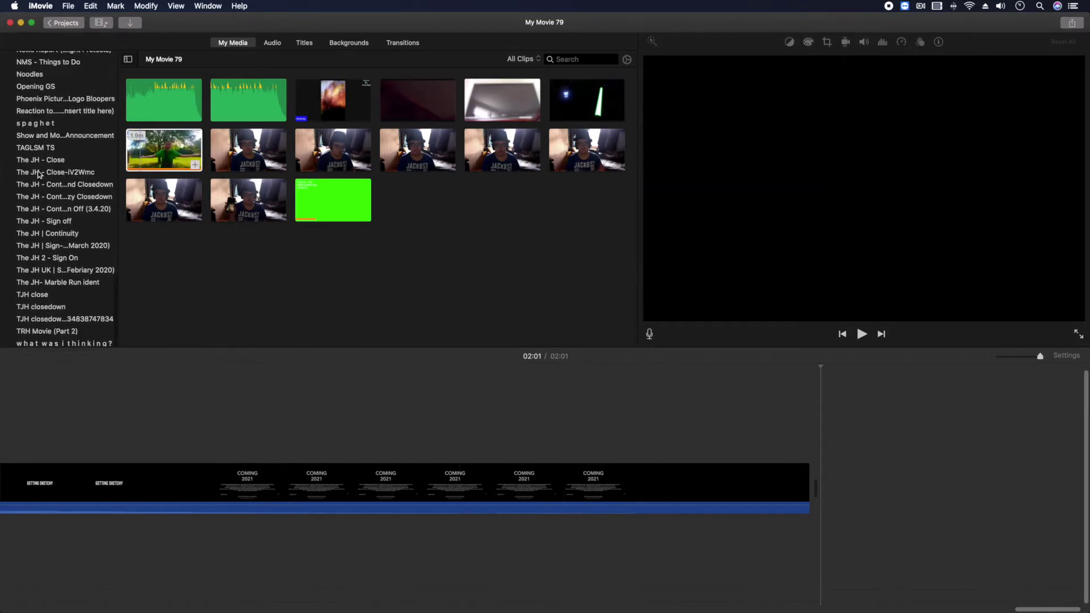
{"action": "scroll", "coordinate": [39, 173], "scroll_direction": "down", "scroll_amount": 15}
{"action": "scroll", "coordinate": [40, 173], "scroll_direction": "up", "scroll_amount": 12}
{"action": "left_click_drag", "start_coordinate": [417, 100], "coordinate": [853, 438]}
Split the feature-length clip at 03:44, right after its New Marble Show card, and delete everything behind the cut.
{"action": "scroll", "coordinate": [644, 406], "scroll_direction": "right", "scroll_amount": 10}
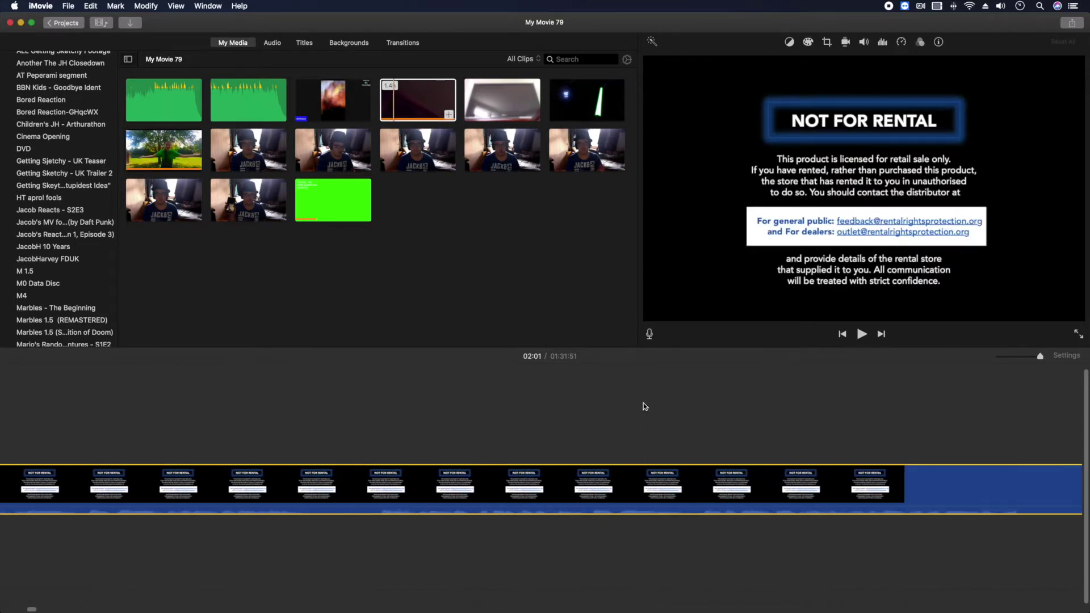
{"action": "scroll", "coordinate": [645, 406], "scroll_direction": "right", "scroll_amount": 10}
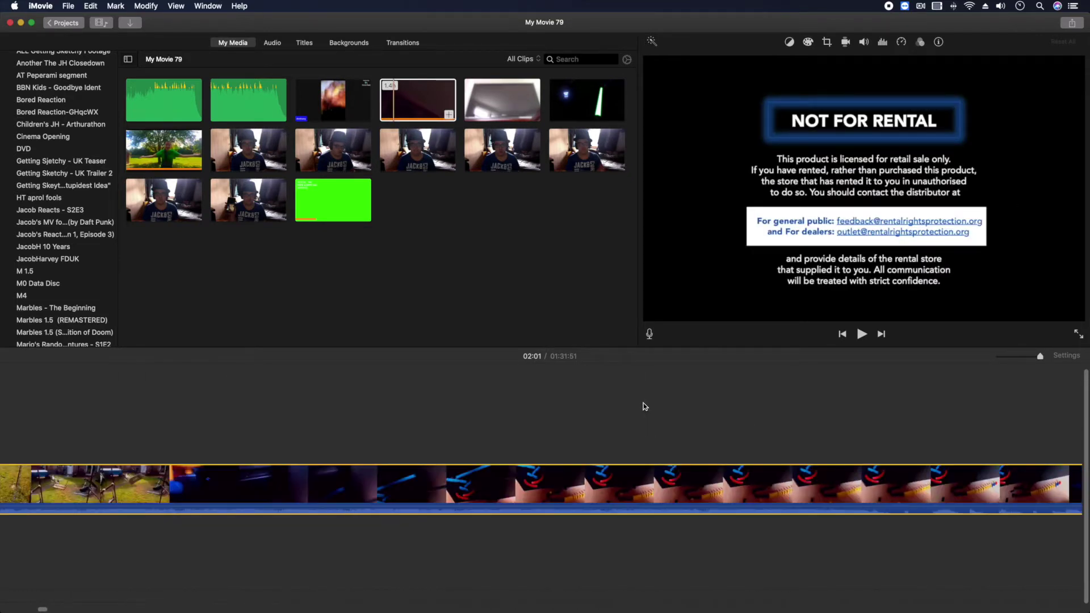
{"action": "scroll", "coordinate": [644, 407], "scroll_direction": "right", "scroll_amount": 10}
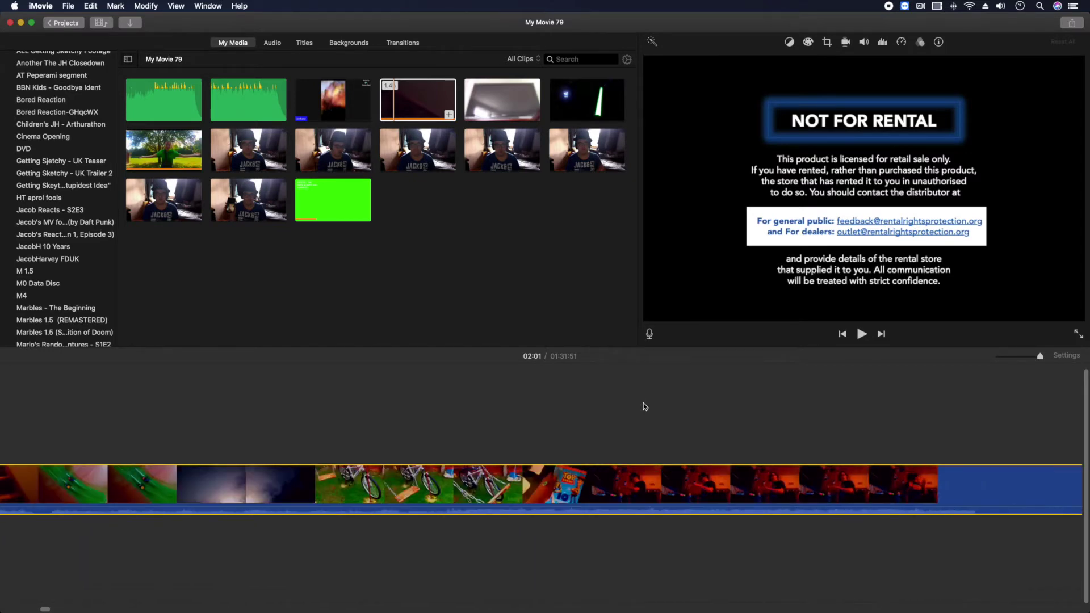
{"action": "scroll", "coordinate": [644, 406], "scroll_direction": "right", "scroll_amount": 10}
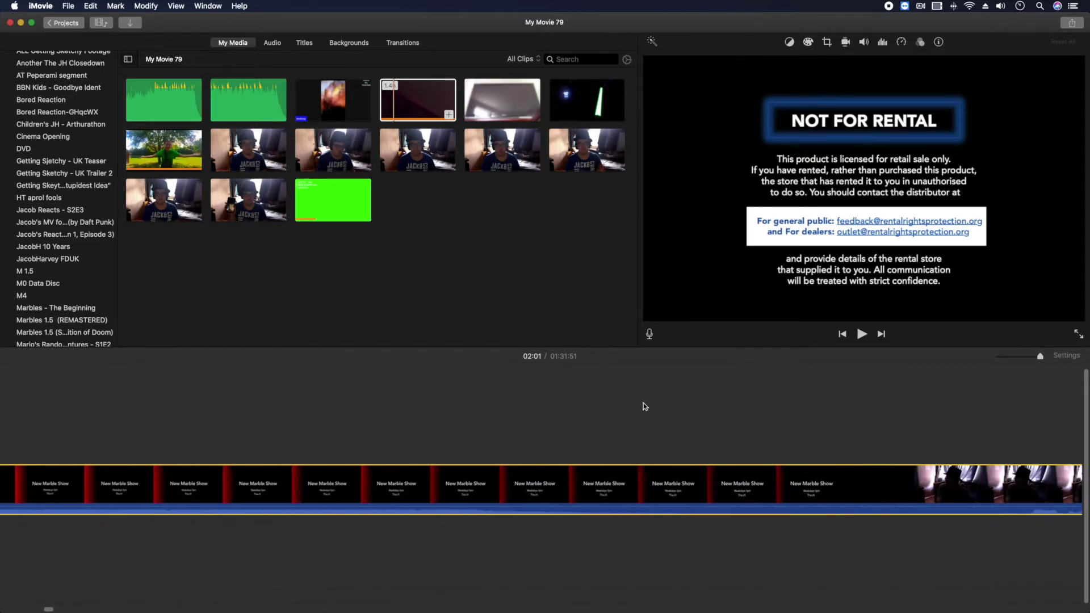
{"action": "left_click", "coordinate": [319, 413]}
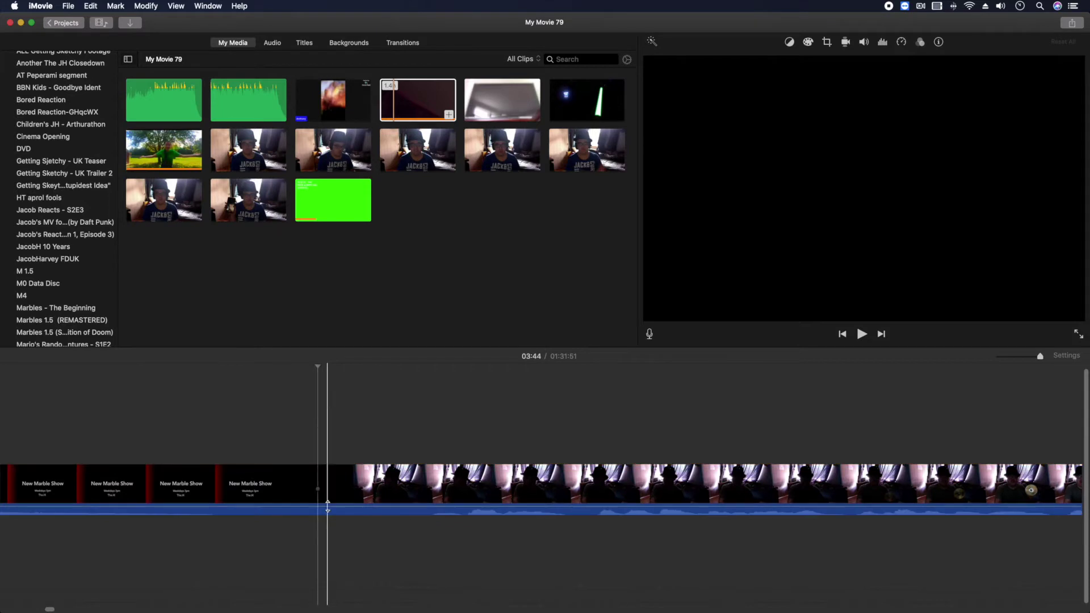
{"action": "left_click", "coordinate": [319, 495]}
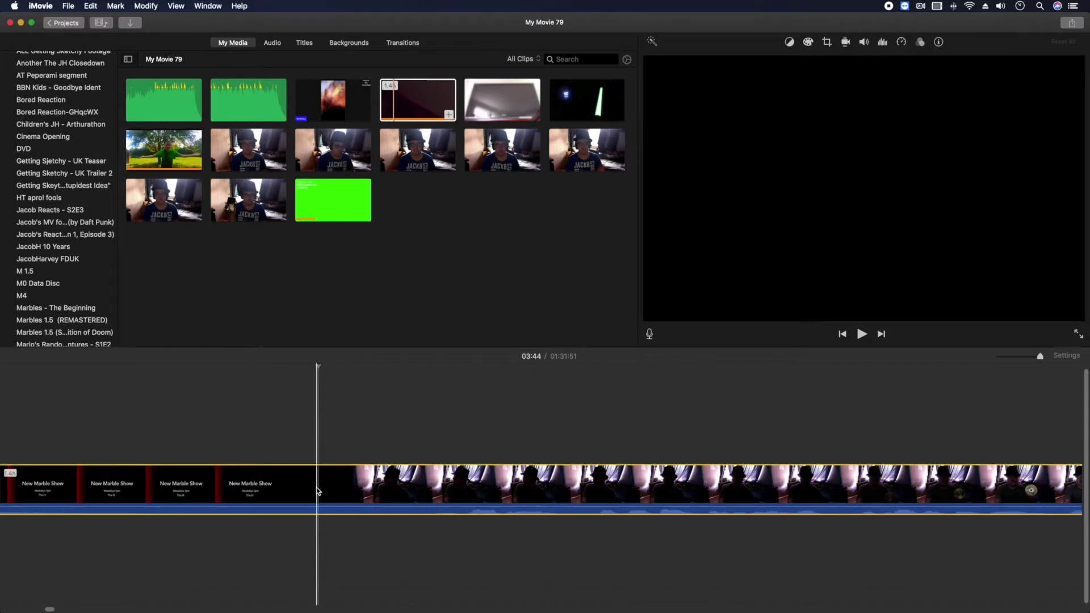
{"action": "right_click", "coordinate": [317, 491]}
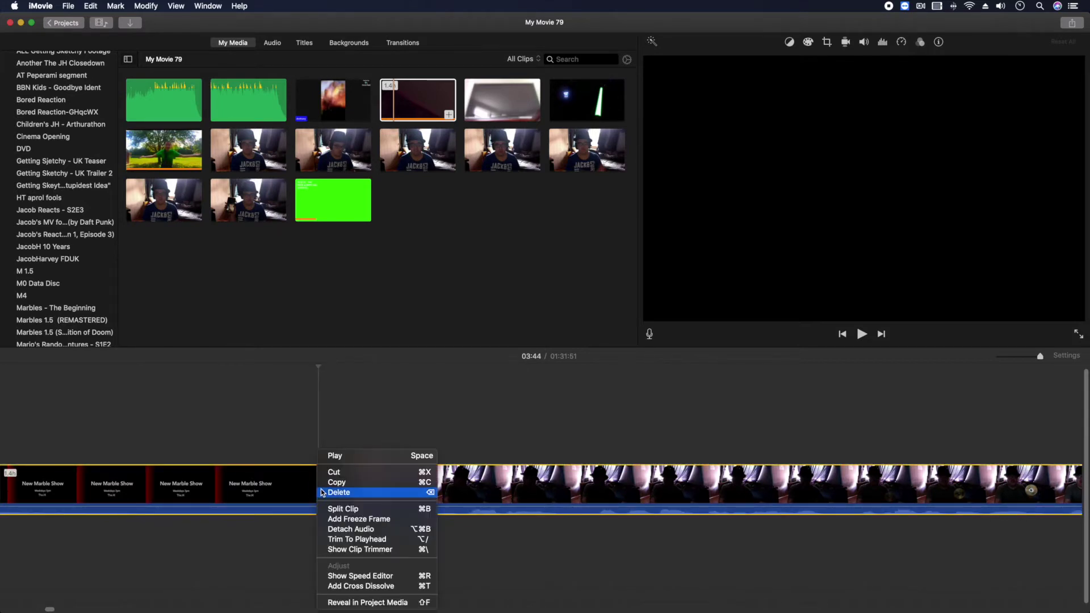
{"action": "left_click", "coordinate": [343, 509]}
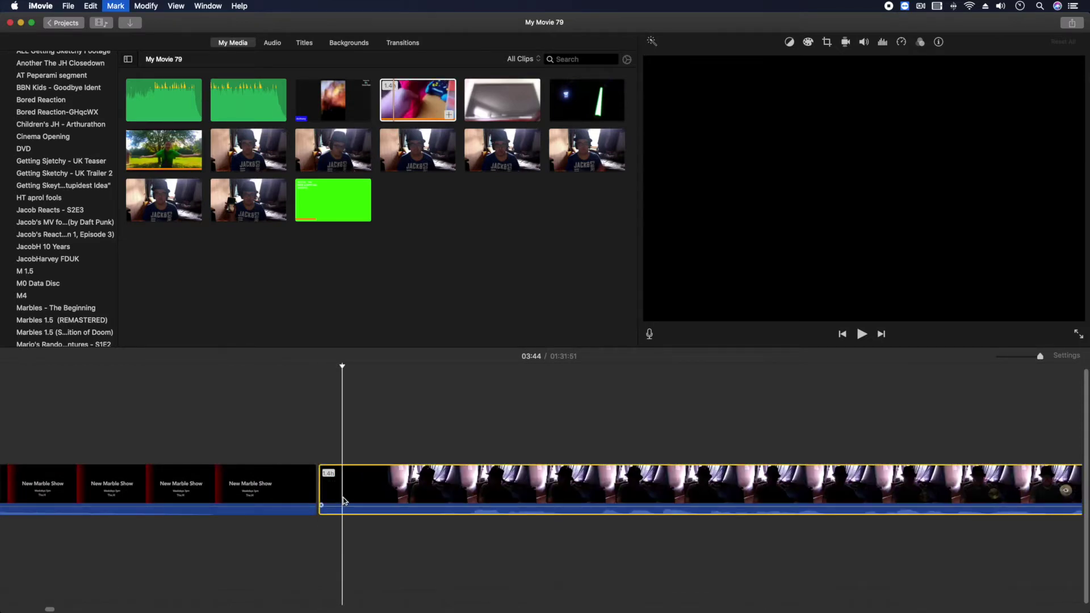
{"action": "key", "text": "Delete"}
Delete the opening part of the remaining feature excerpt, from the trailer's end up to about 02:54.
{"action": "scroll", "coordinate": [347, 429], "scroll_direction": "left", "scroll_amount": 20}
{"action": "scroll", "coordinate": [345, 429], "scroll_direction": "left", "scroll_amount": 20}
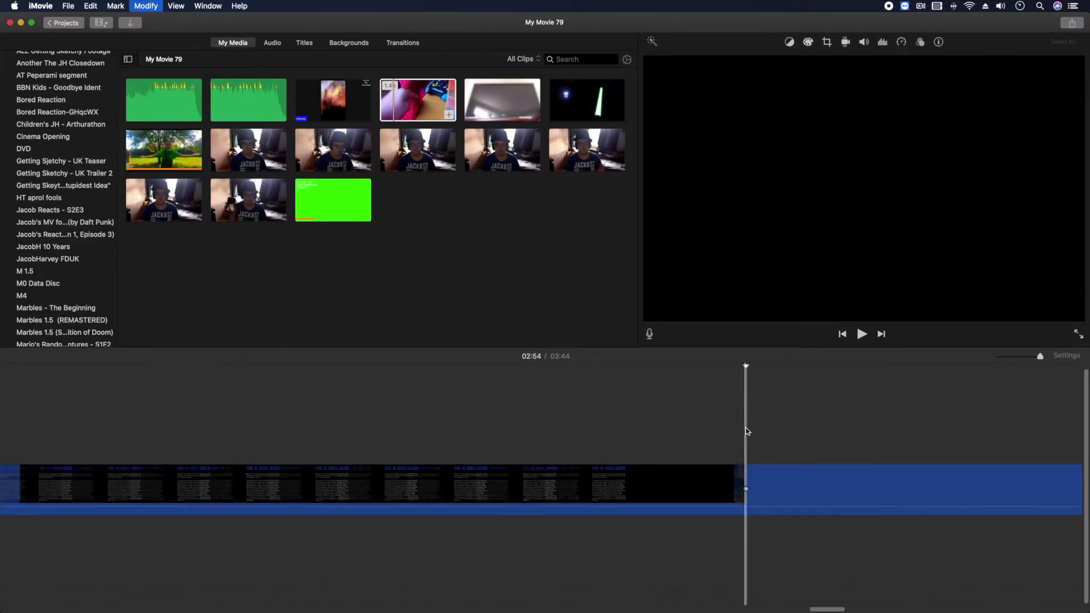
{"action": "left_click", "coordinate": [647, 492]}
{"action": "key", "text": "Delete"}
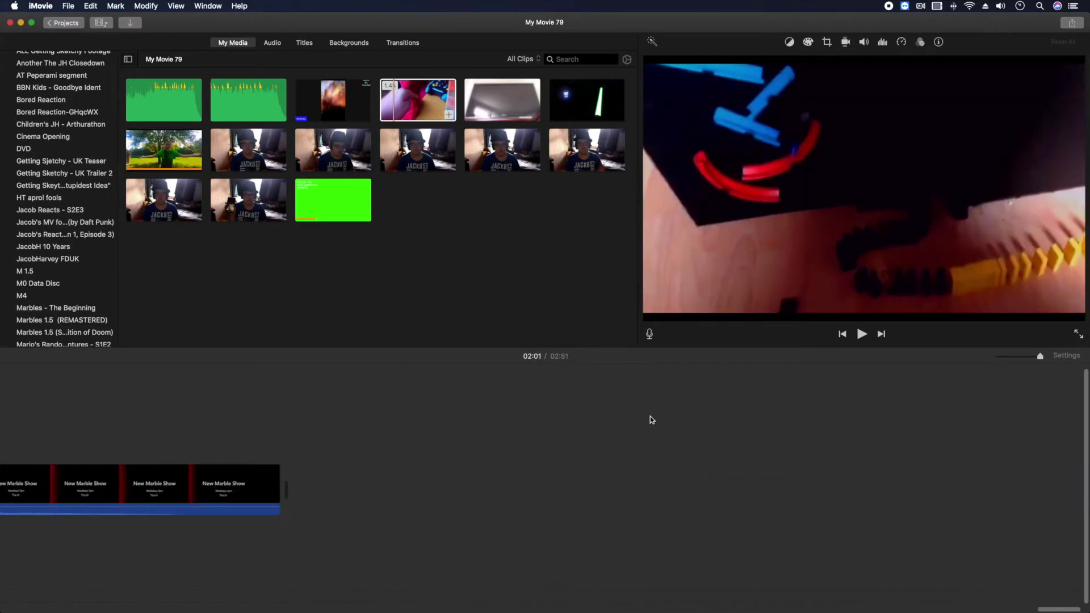
Append the feature-length clip again after the New Marble Show card and cut it off at 03:17, behind its Not for Rental notice.
{"action": "left_click_drag", "start_coordinate": [446, 116], "coordinate": [451, 445]}
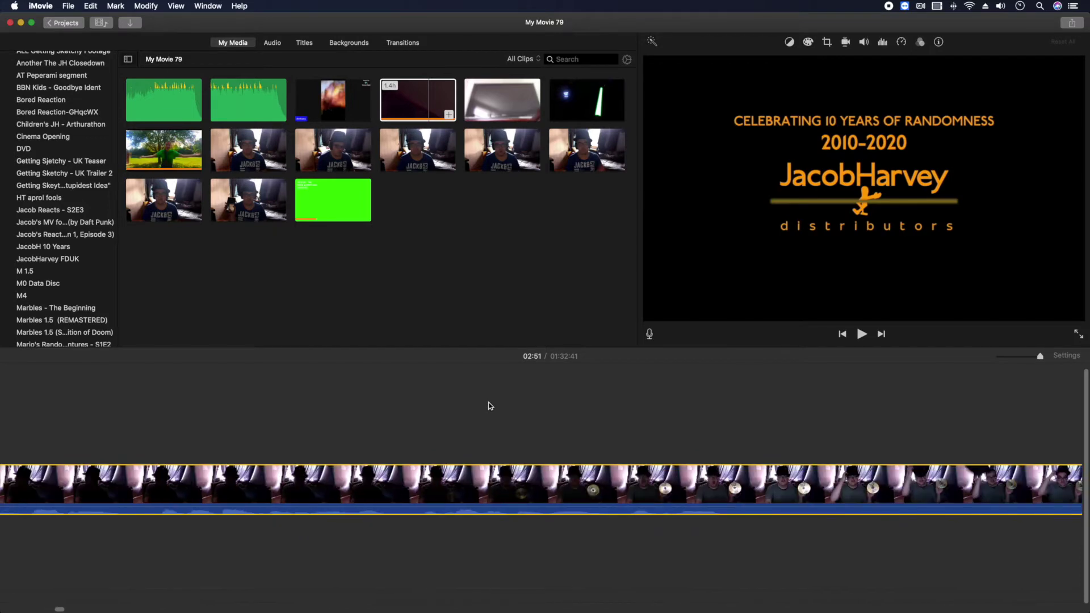
{"action": "scroll", "coordinate": [490, 406], "scroll_direction": "right", "scroll_amount": 10}
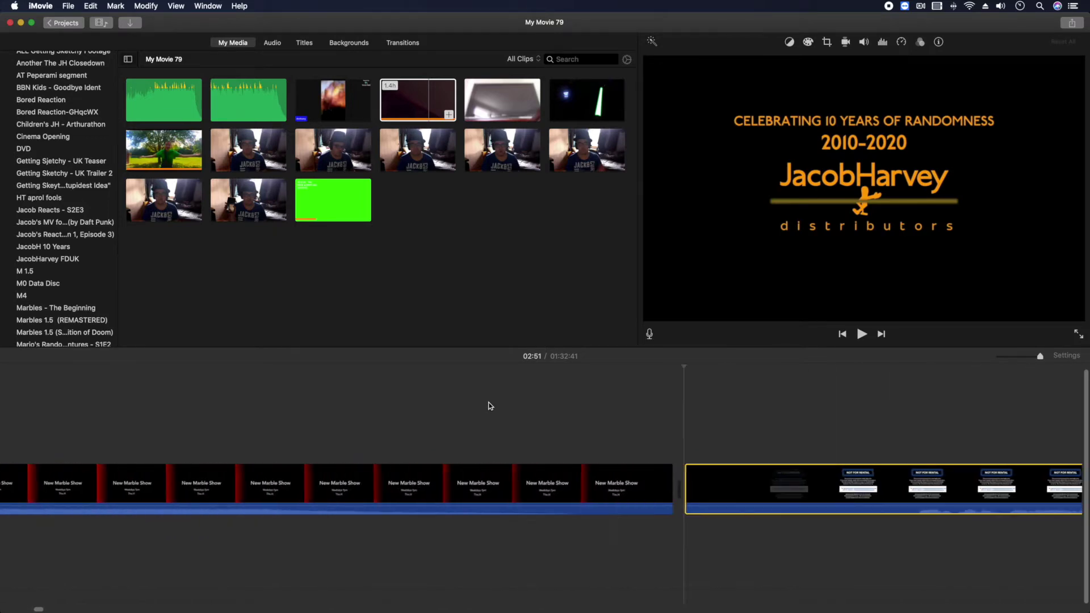
{"action": "scroll", "coordinate": [650, 403], "scroll_direction": "right", "scroll_amount": 2}
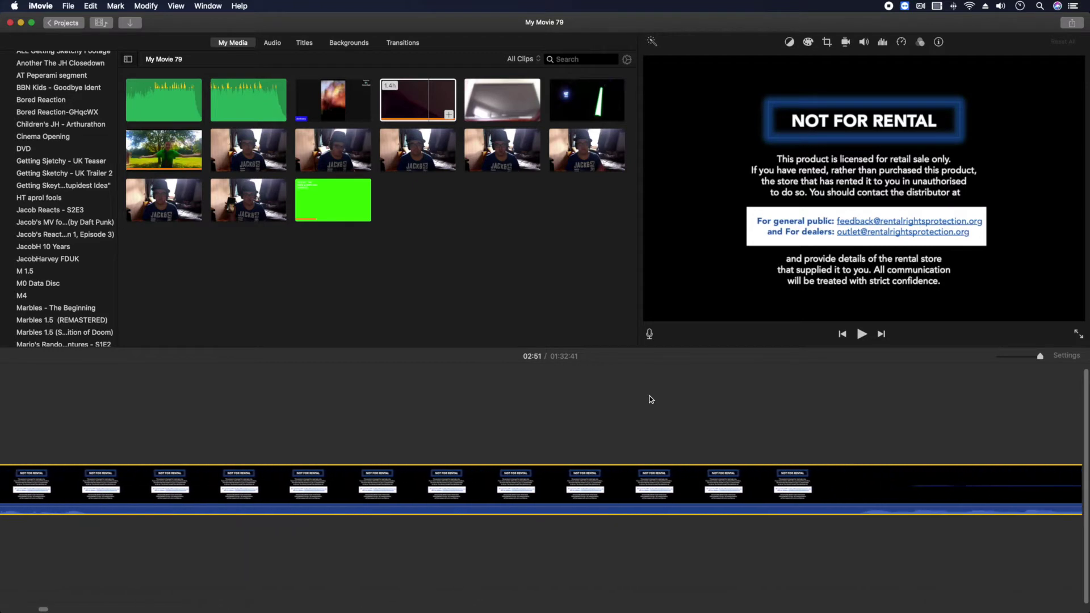
{"action": "scroll", "coordinate": [671, 404], "scroll_direction": "right", "scroll_amount": 5}
{"action": "left_click", "coordinate": [749, 416]}
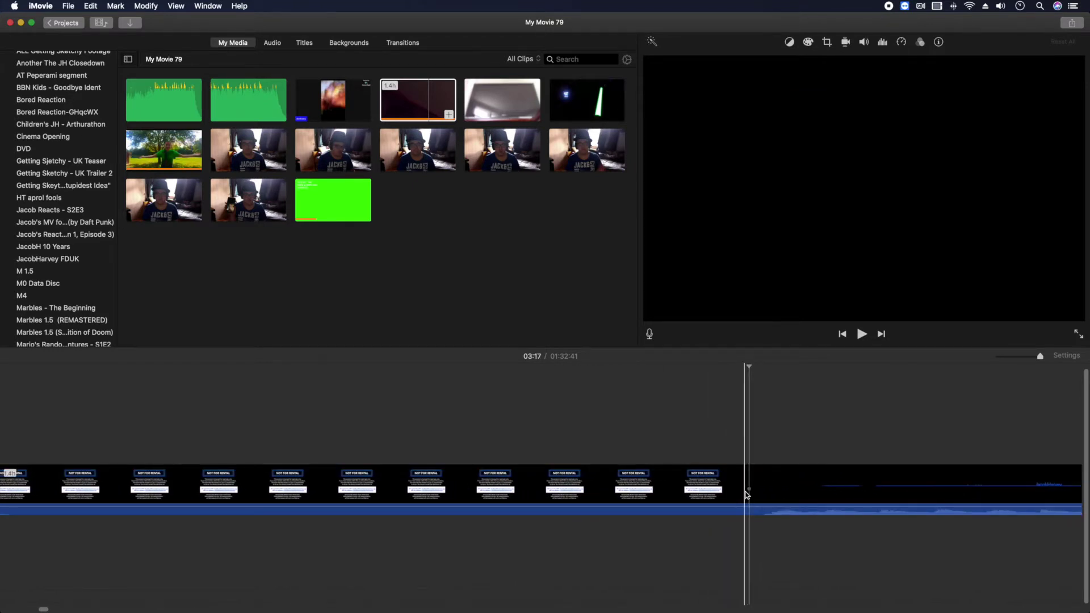
{"action": "key", "text": "super+b"}
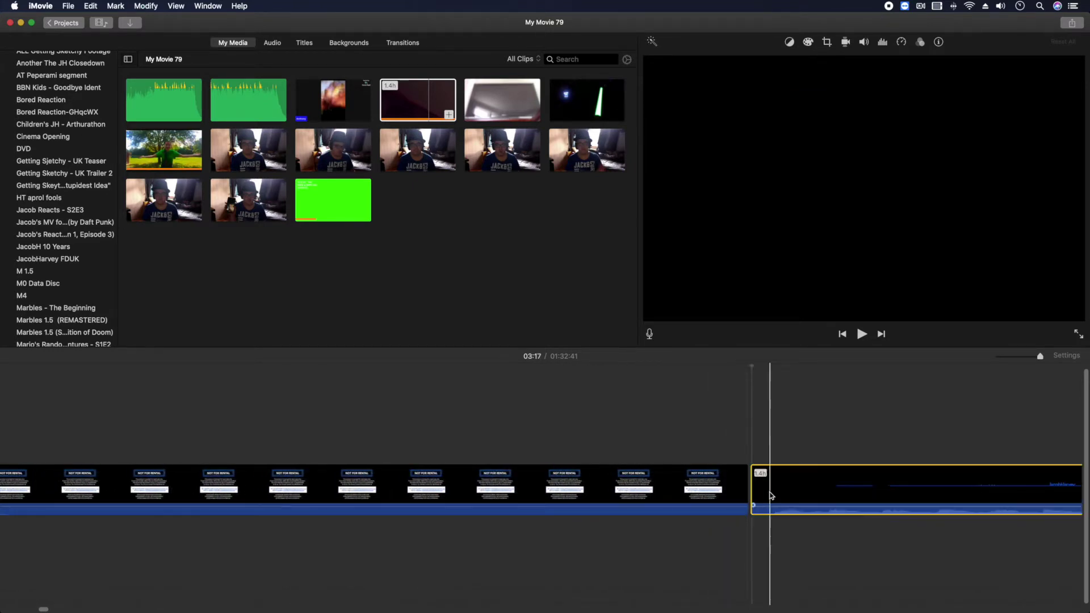
{"action": "key", "text": "Delete"}
Move the Not for Rental clip to directly after the black background, ahead of the trailer.
{"action": "left_click_drag", "start_coordinate": [591, 466], "coordinate": [3, 497]}
{"action": "left_click_drag", "start_coordinate": [1039, 356], "coordinate": [1006, 360]}
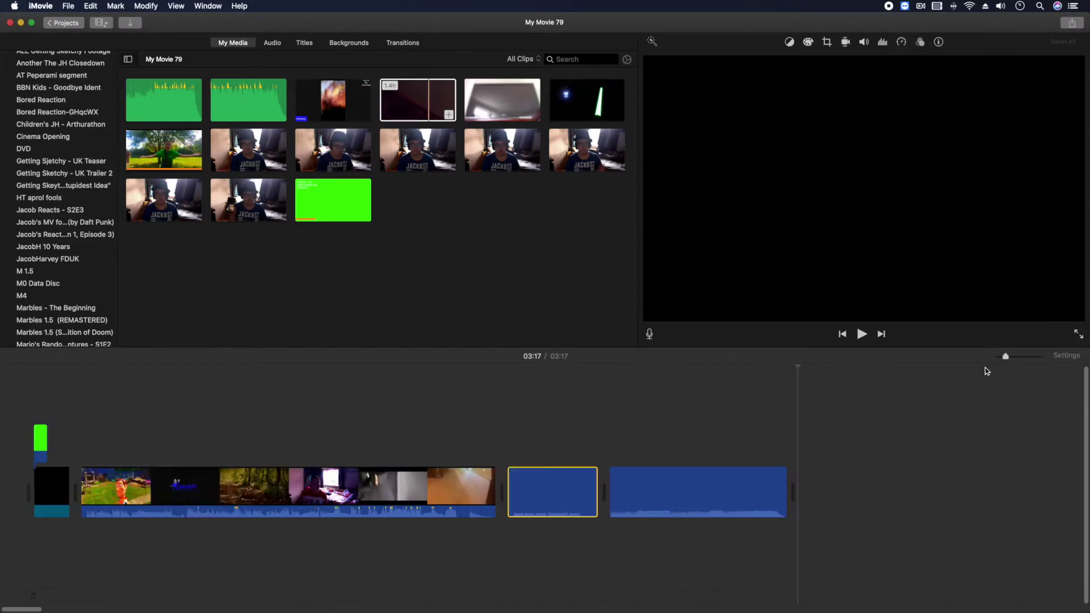
{"action": "left_click_drag", "start_coordinate": [530, 493], "coordinate": [99, 492]}
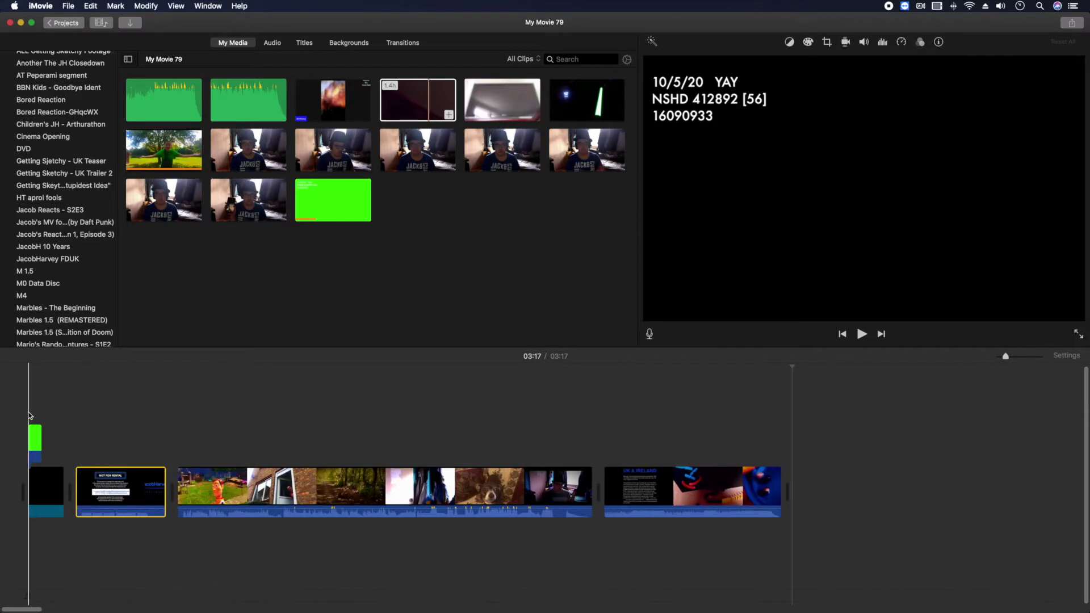
Append the feature-length clip at the end once more, delete its beginning up to 05:09, and play the join with the marble excerpt.
{"action": "left_click", "coordinate": [847, 448]}
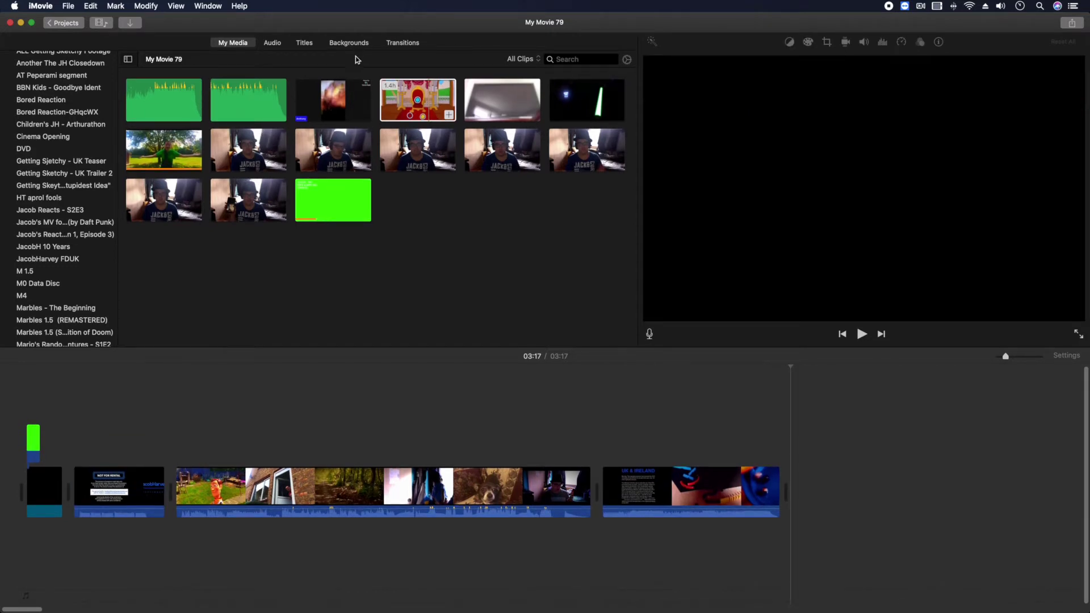
{"action": "left_click_drag", "start_coordinate": [412, 102], "coordinate": [819, 443]}
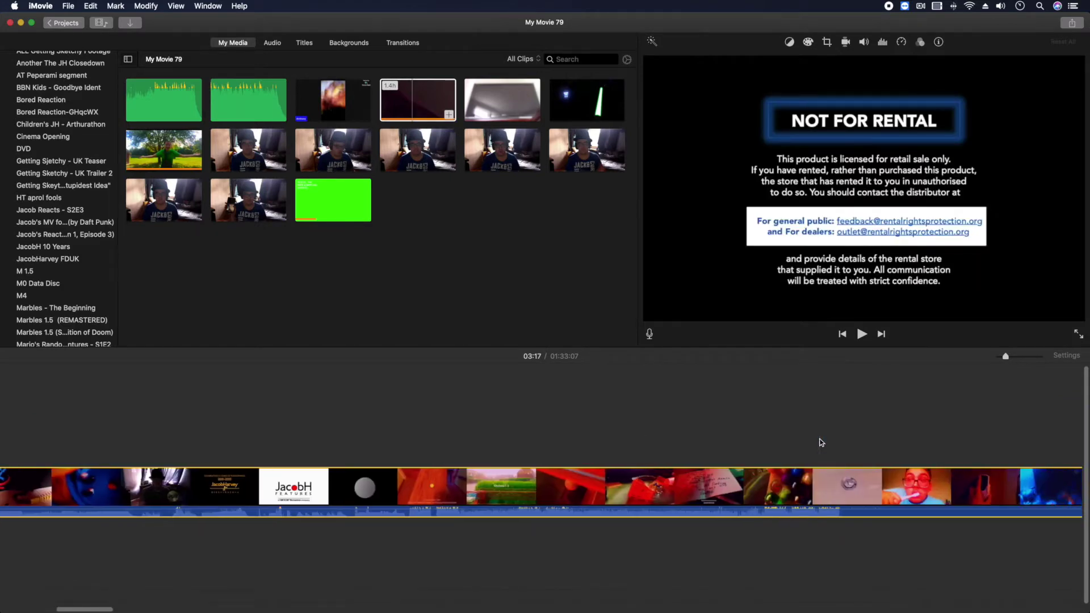
{"action": "scroll", "coordinate": [348, 455], "scroll_direction": "left", "scroll_amount": 5}
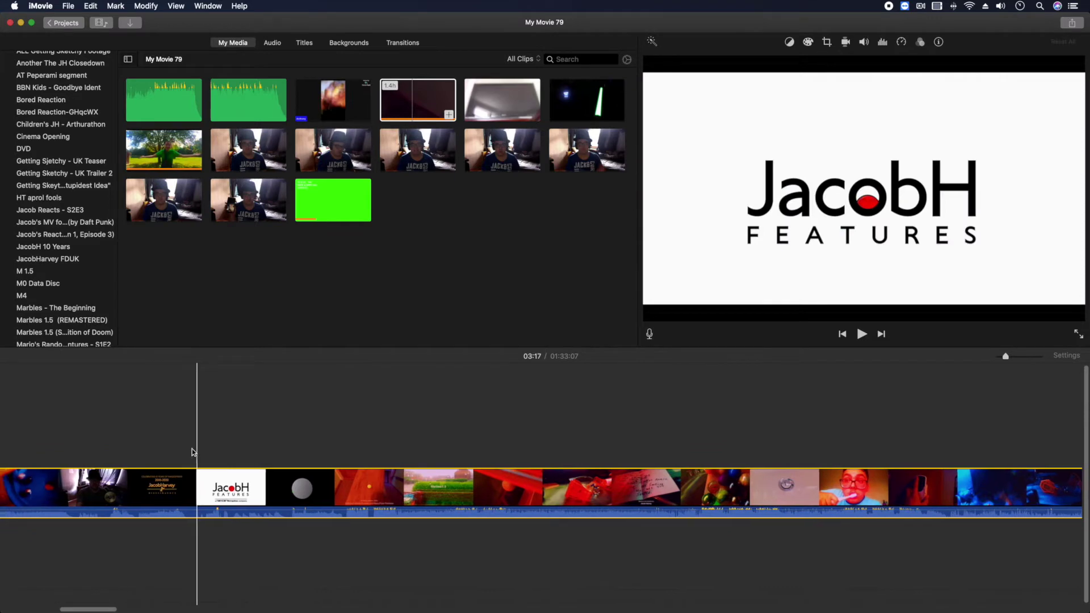
{"action": "scroll", "coordinate": [227, 452], "scroll_direction": "left", "scroll_amount": 2}
{"action": "left_click", "coordinate": [169, 485]}
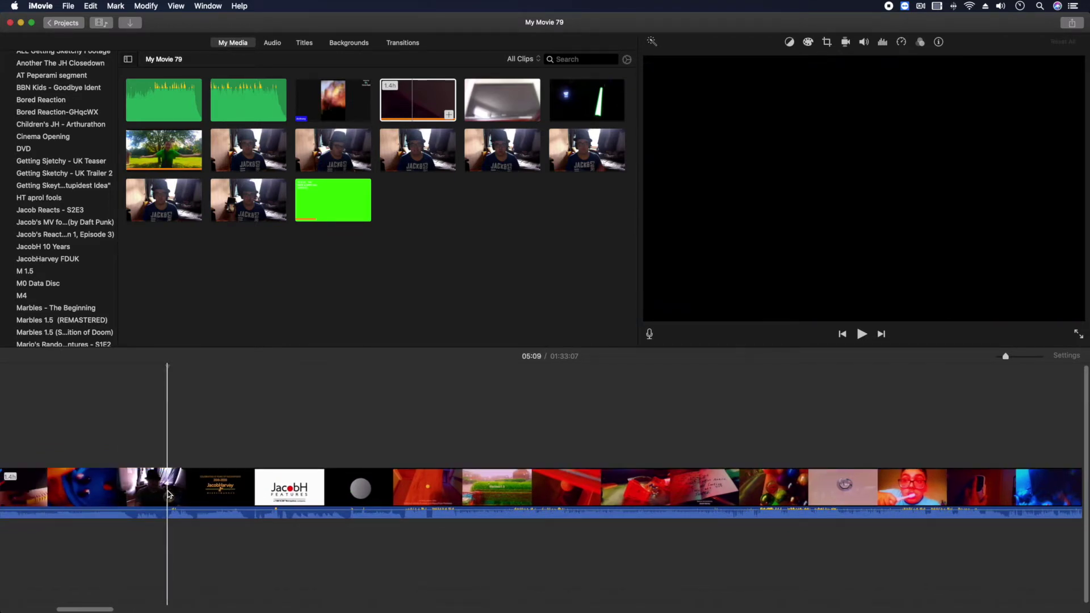
{"action": "key", "text": "Delete"}
{"action": "scroll", "coordinate": [85, 494], "scroll_direction": "left", "scroll_amount": 5}
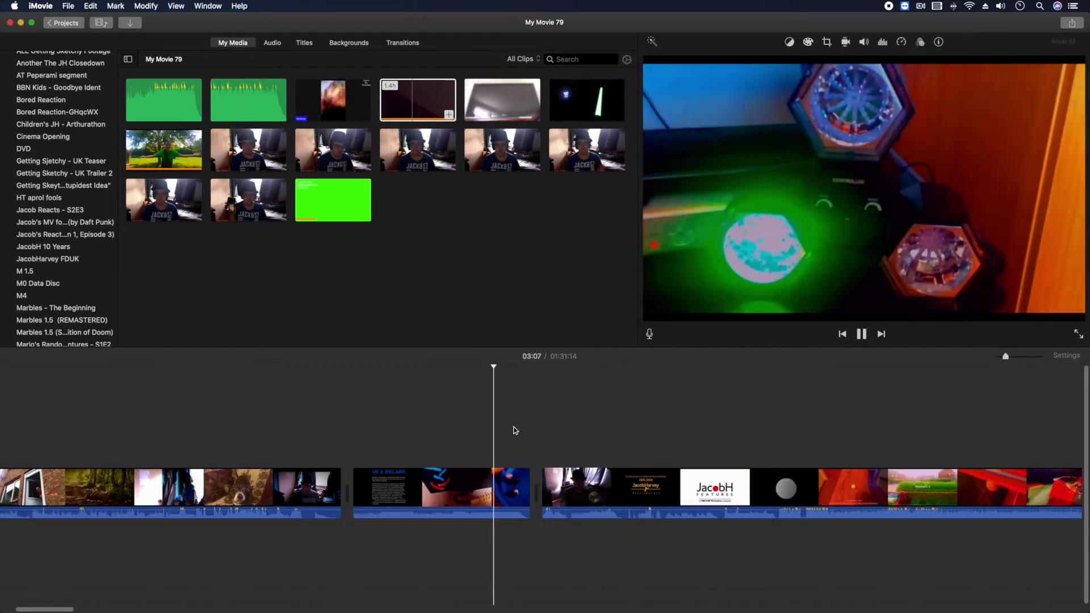
{"action": "left_click", "coordinate": [517, 425]}
{"action": "left_click", "coordinate": [526, 426]}
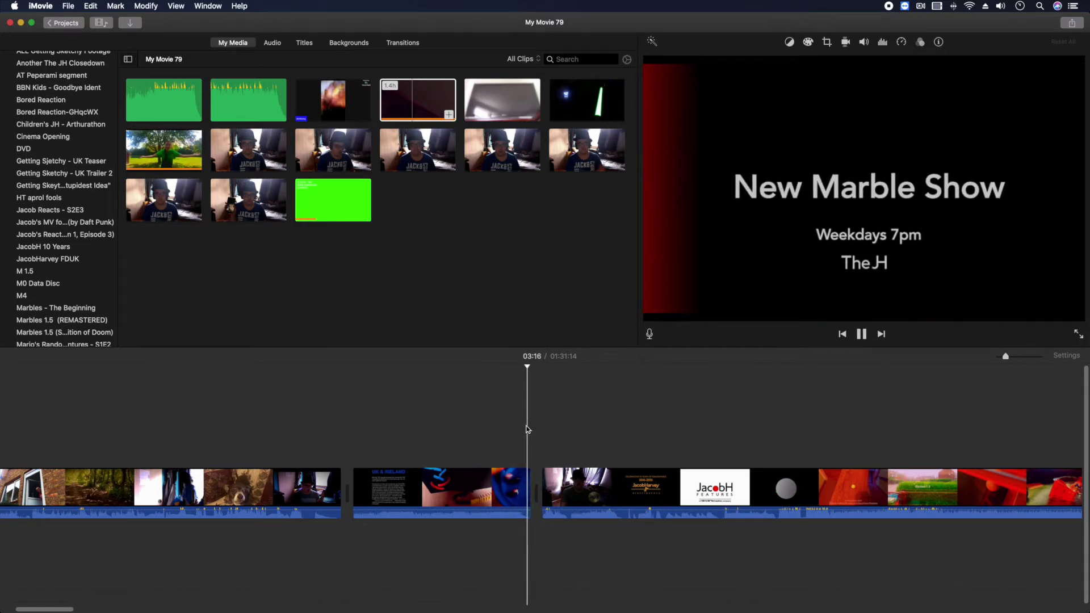
Cut the Feature Presentation intro off the start of the last clip and play the join after the New Marble Show card.
{"action": "left_click_drag", "start_coordinate": [1005, 356], "coordinate": [1032, 356]}
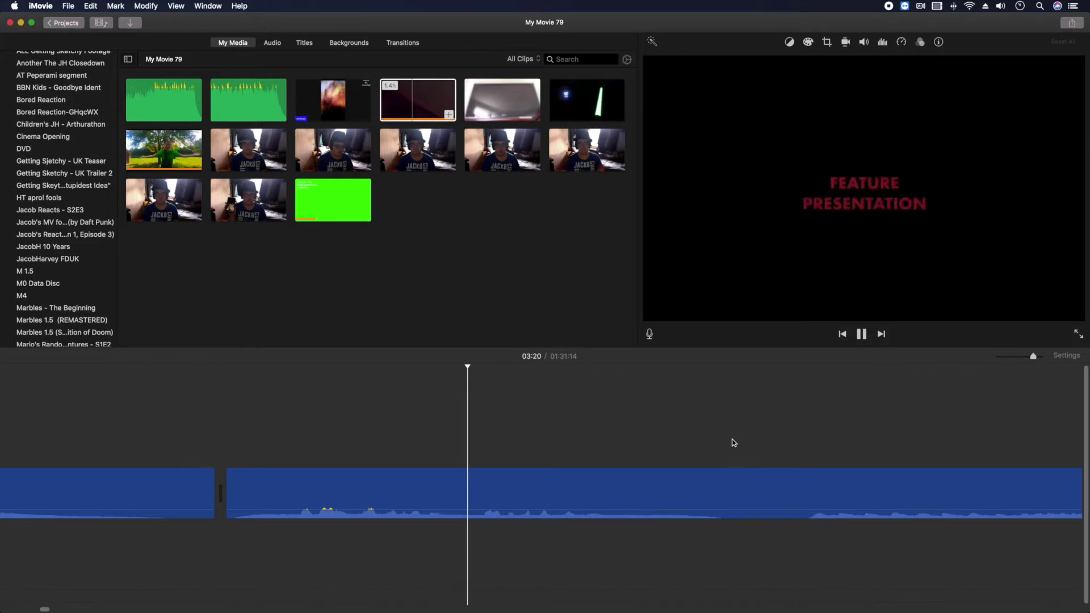
{"action": "key", "text": "space"}
{"action": "left_click", "coordinate": [801, 498]}
{"action": "left_click", "coordinate": [797, 501]}
{"action": "key", "text": "super+b"}
{"action": "key", "text": "Delete"}
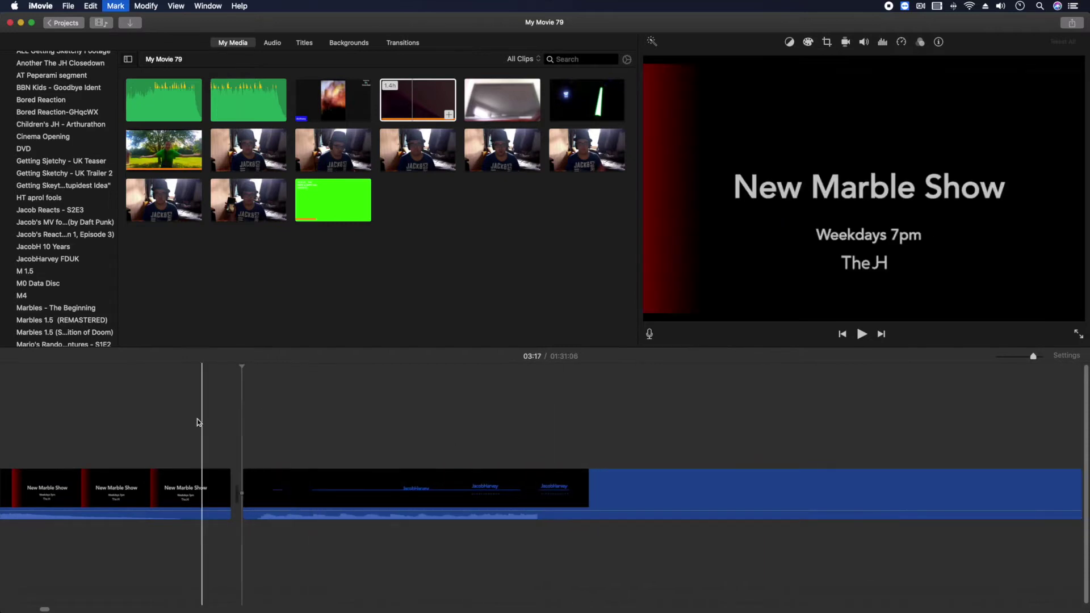
{"action": "left_click", "coordinate": [143, 423]}
{"action": "key", "text": "space"}
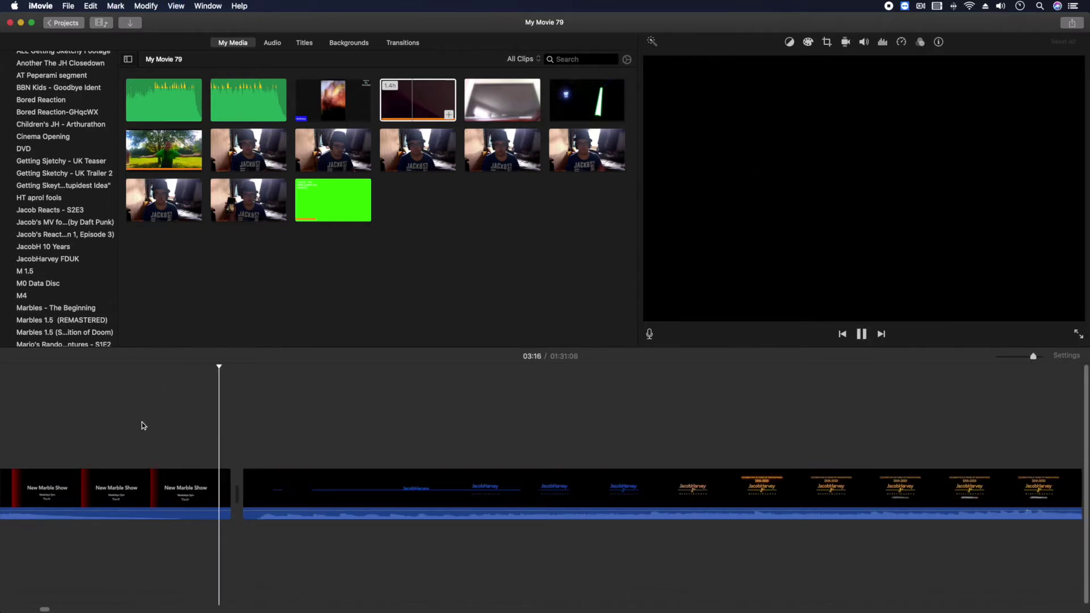
{"action": "scroll", "coordinate": [311, 379], "scroll_direction": "right", "scroll_amount": 10}
{"action": "key", "text": "space"}
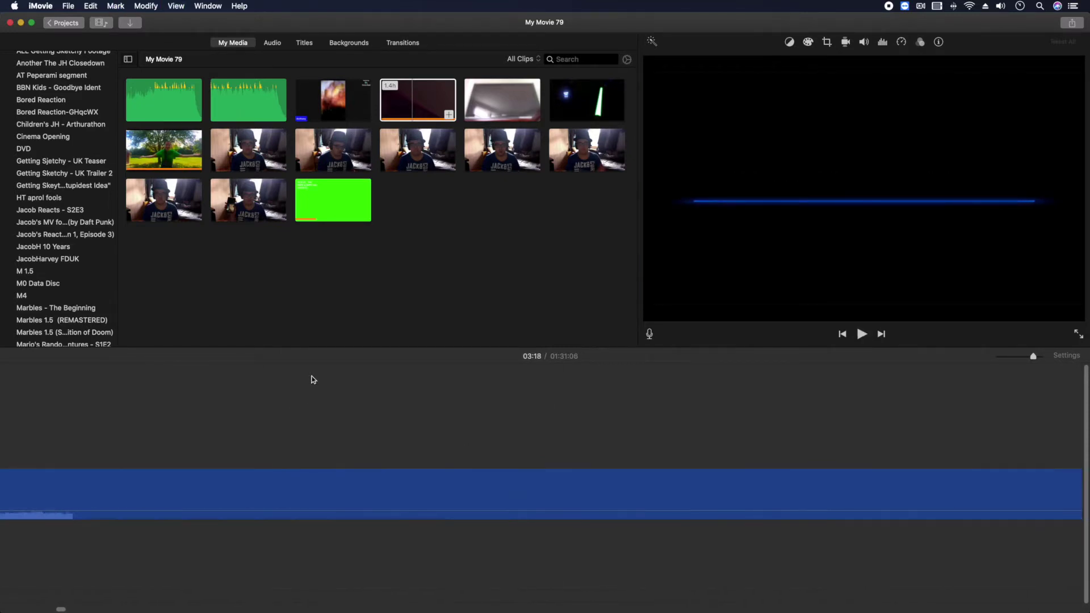
Split the last clip at the Toy Films card near 01:25:36 and delete everything after the cut.
{"action": "left_click_drag", "start_coordinate": [1033, 356], "coordinate": [1013, 356]}
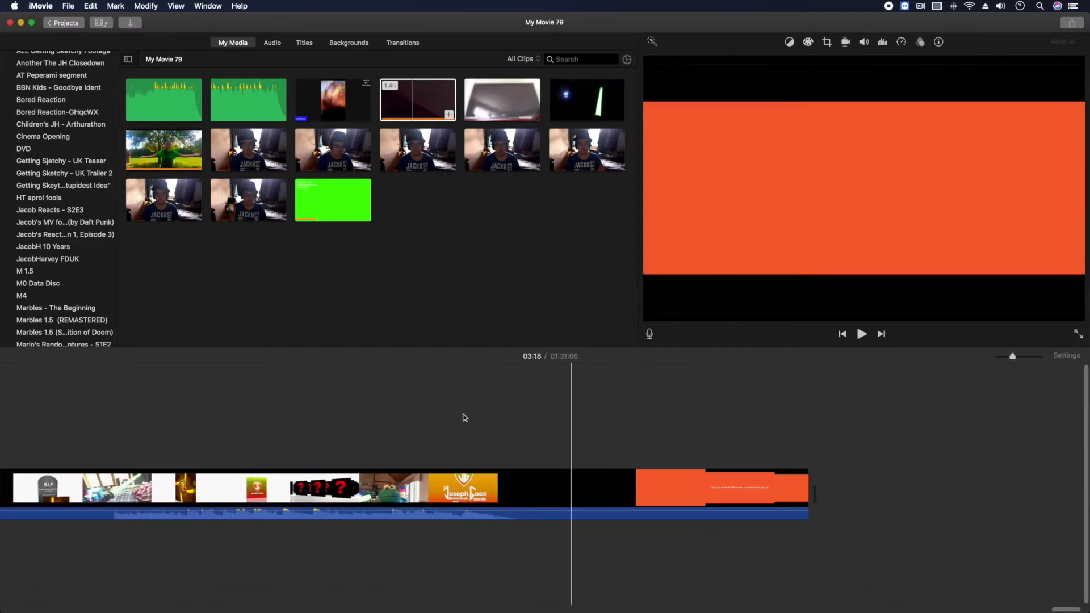
{"action": "scroll", "coordinate": [327, 433], "scroll_direction": "right", "scroll_amount": 5}
{"action": "scroll", "coordinate": [327, 433], "scroll_direction": "left", "scroll_amount": 10}
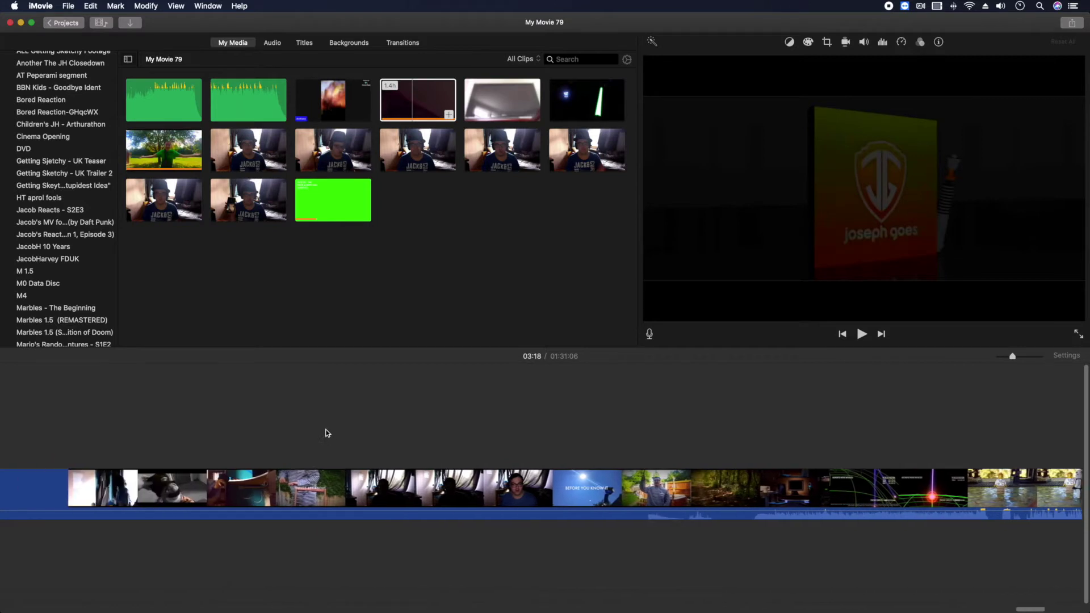
{"action": "scroll", "coordinate": [327, 433], "scroll_direction": "left", "scroll_amount": 10}
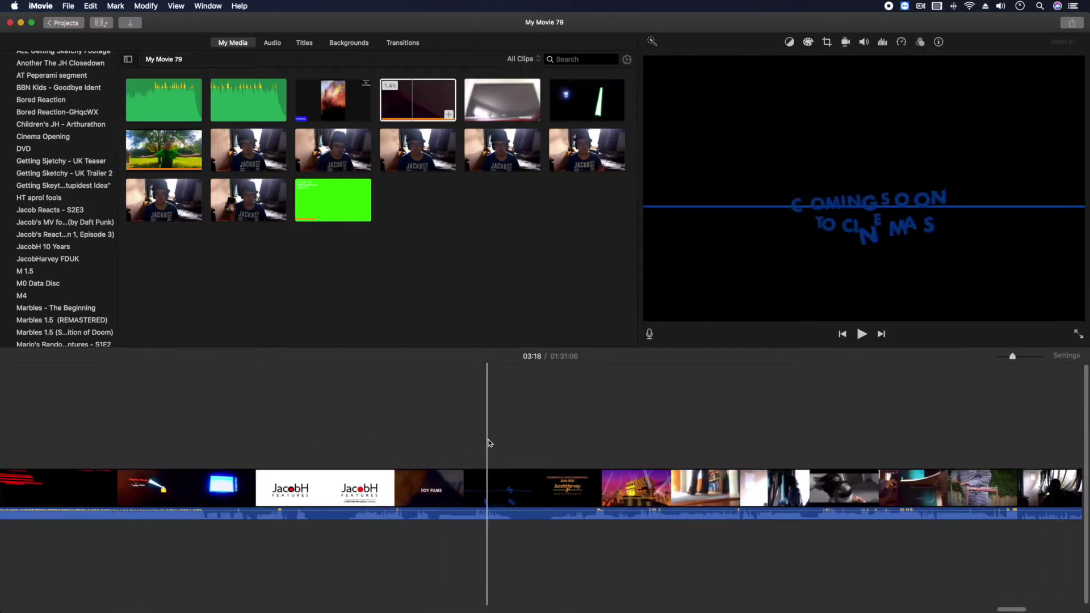
{"action": "left_click", "coordinate": [433, 448]}
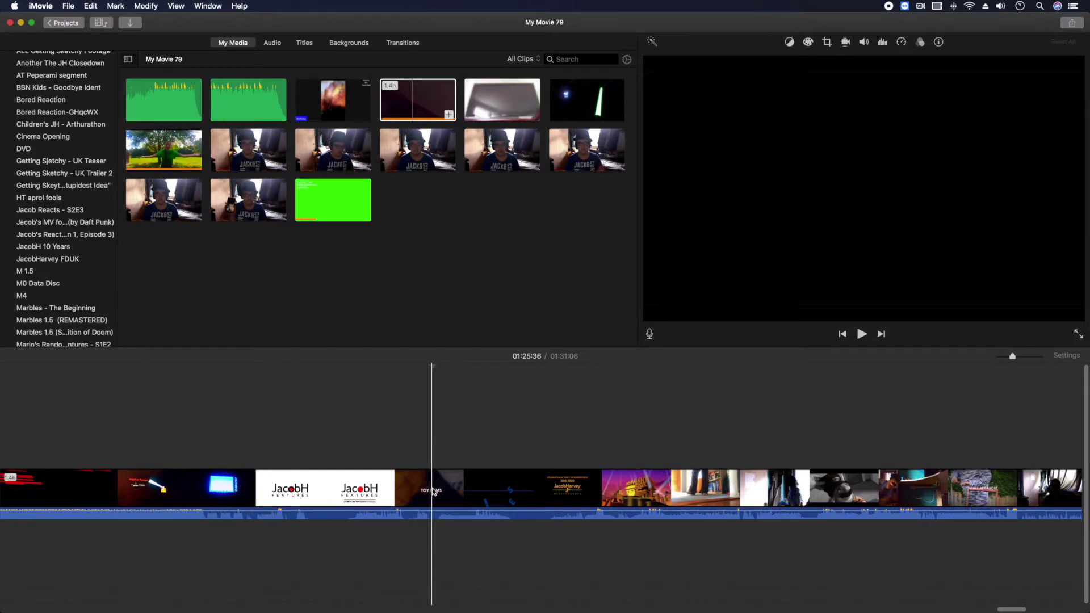
{"action": "key", "text": "cmd+b"}
{"action": "left_click", "coordinate": [479, 492]}
{"action": "scroll", "coordinate": [475, 491], "scroll_direction": "right", "scroll_amount": 5}
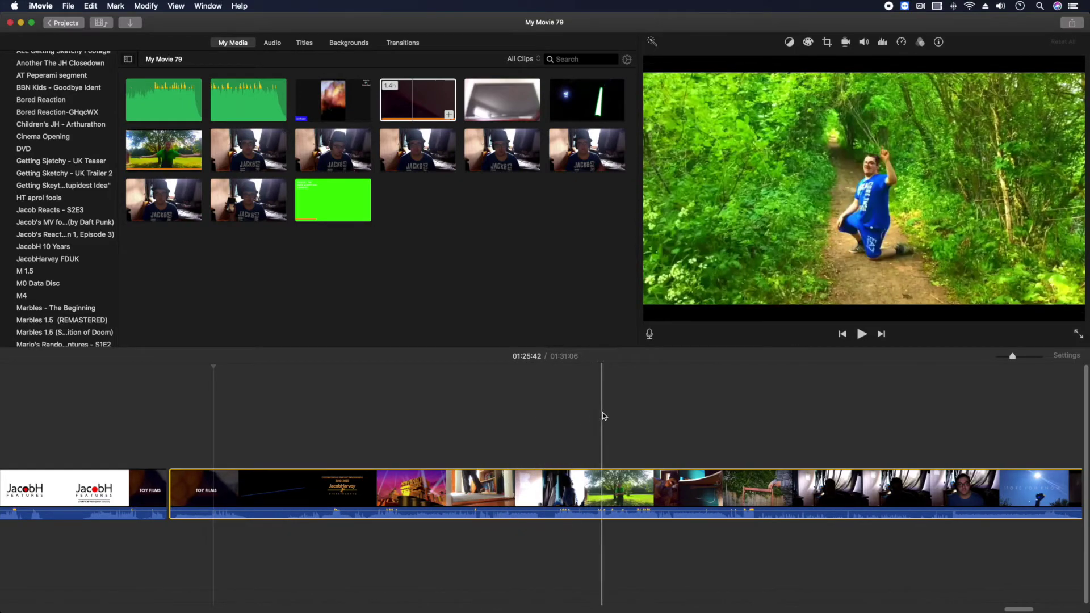
{"action": "scroll", "coordinate": [603, 416], "scroll_direction": "right", "scroll_amount": 10}
{"action": "scroll", "coordinate": [516, 419], "scroll_direction": "right", "scroll_amount": 5}
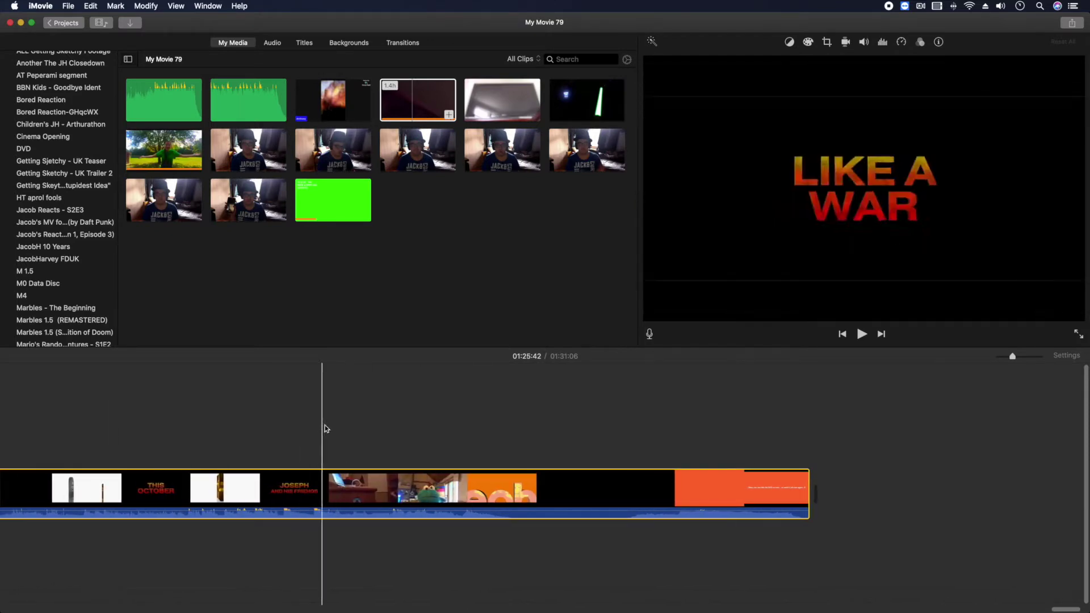
{"action": "key", "text": "Delete"}
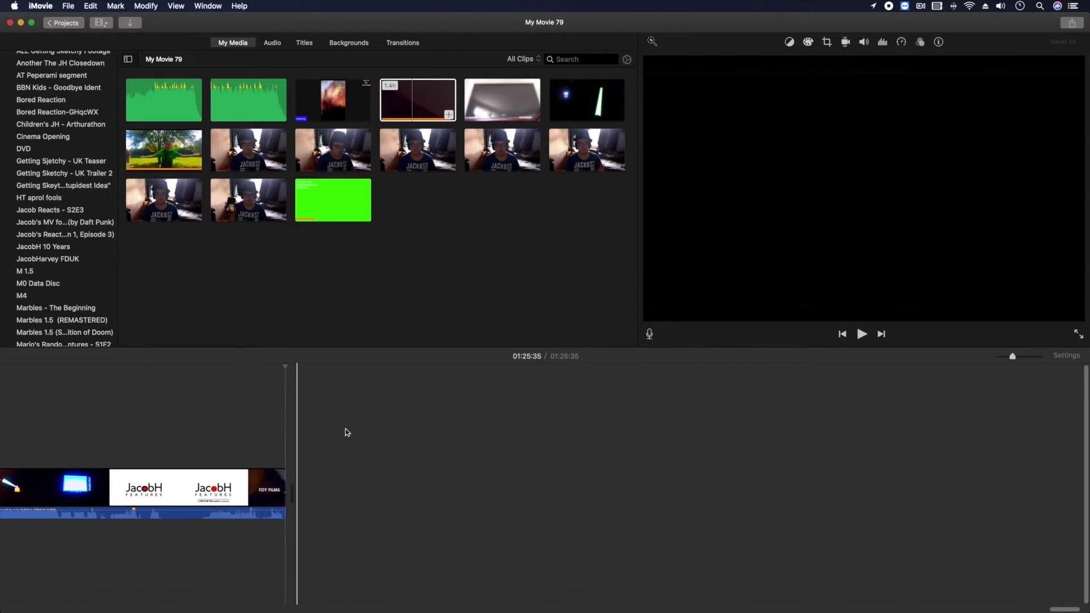
Append the Black background after the Toy Films ending and lengthen it to about 12 seconds.
{"action": "left_click", "coordinate": [344, 46]}
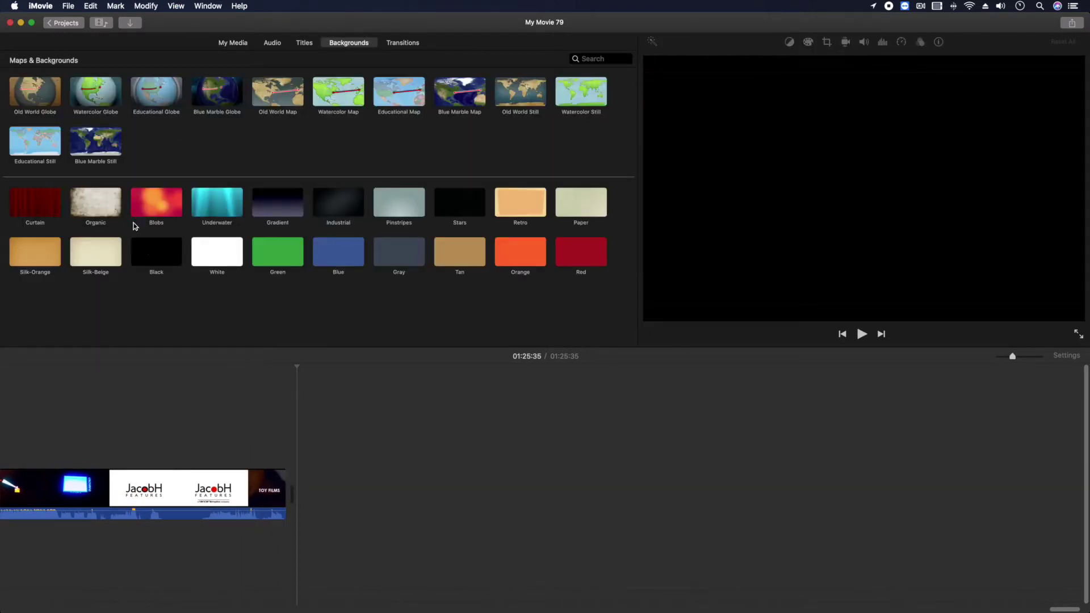
{"action": "left_click_drag", "start_coordinate": [154, 251], "coordinate": [322, 440]}
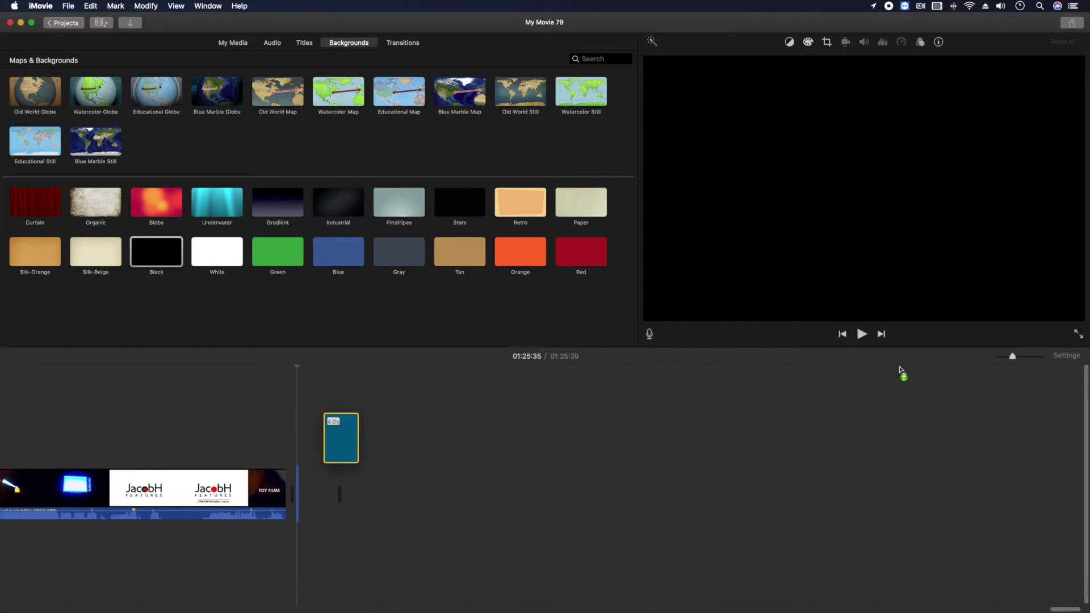
{"action": "left_click", "coordinate": [1034, 358]}
{"action": "left_click_drag", "start_coordinate": [582, 484], "coordinate": [650, 432]}
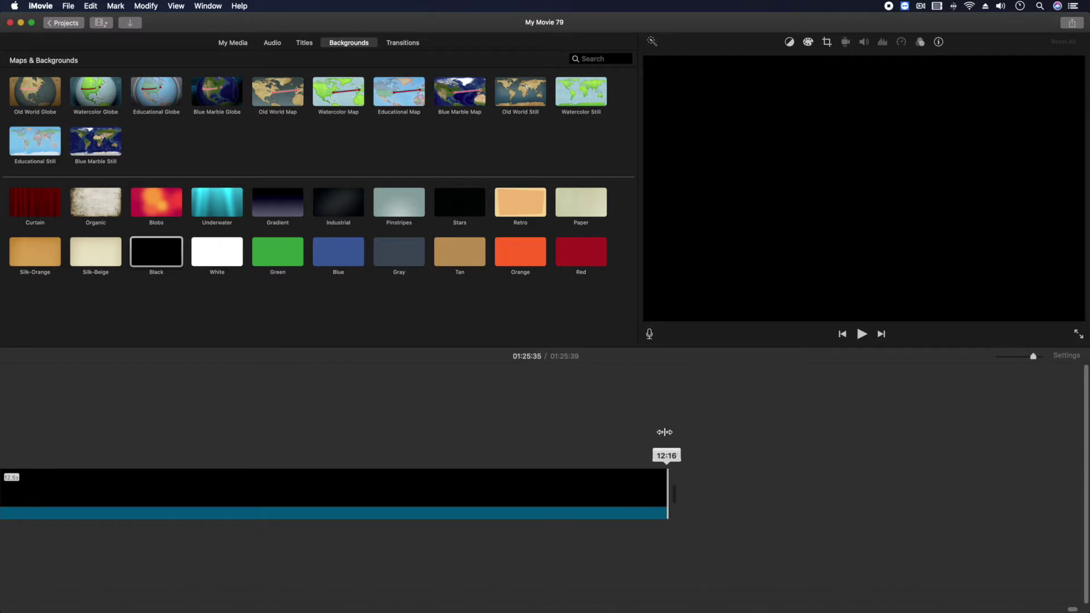
{"action": "left_click_drag", "start_coordinate": [674, 430], "coordinate": [677, 434]}
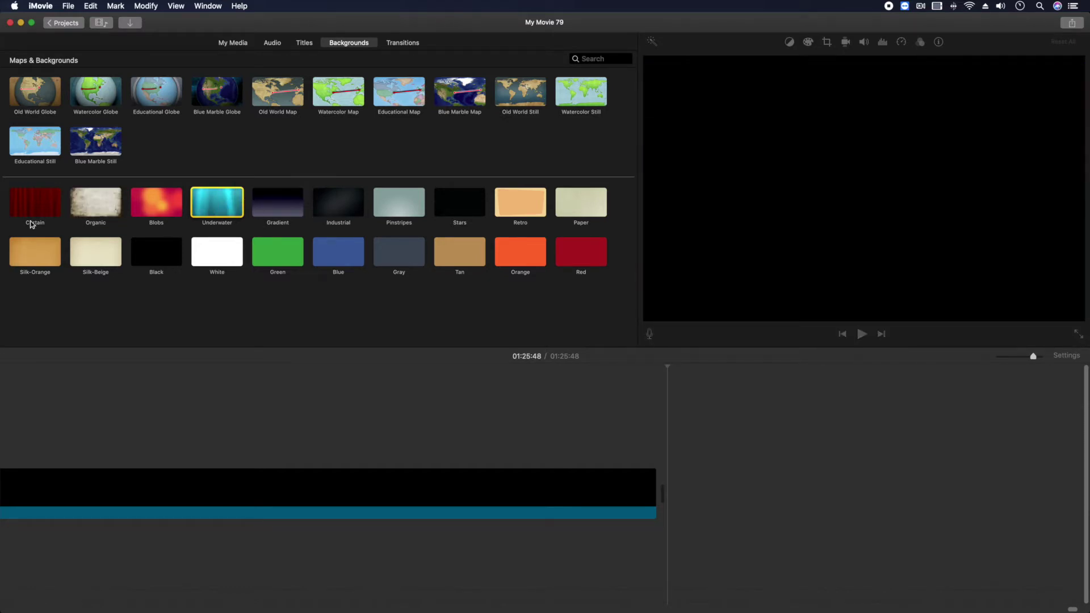
Append the Curtain background after the black one and lengthen it to about 12 seconds.
{"action": "left_click_drag", "start_coordinate": [33, 209], "coordinate": [713, 454]}
{"action": "left_click_drag", "start_coordinate": [1000, 359], "coordinate": [1019, 356]}
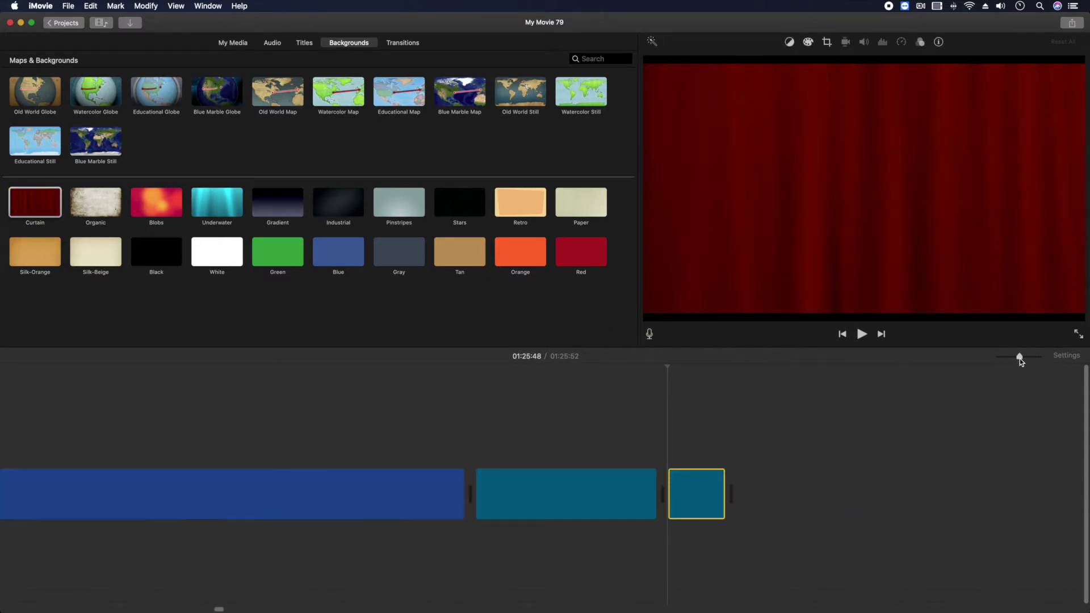
{"action": "left_click_drag", "start_coordinate": [723, 500], "coordinate": [826, 489]}
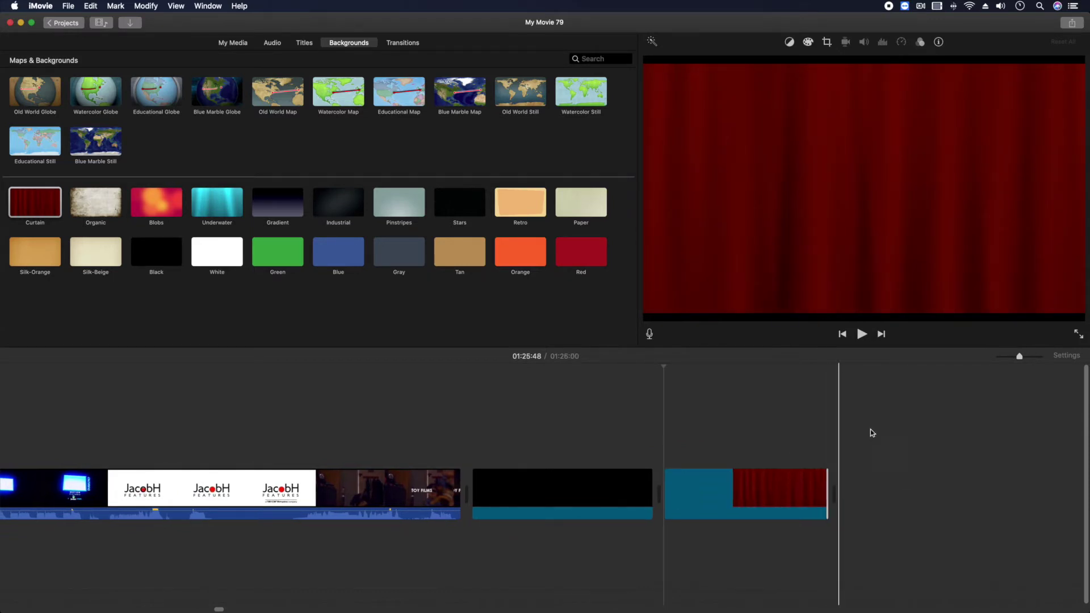
Attach the audio of the 14.2-second VHS noise clip beneath the curtain's start and trim its opening to leave 10.8 seconds.
{"action": "left_click", "coordinate": [225, 46]}
{"action": "left_click", "coordinate": [486, 93]}
{"action": "left_click_drag", "start_coordinate": [487, 97], "coordinate": [665, 549]}
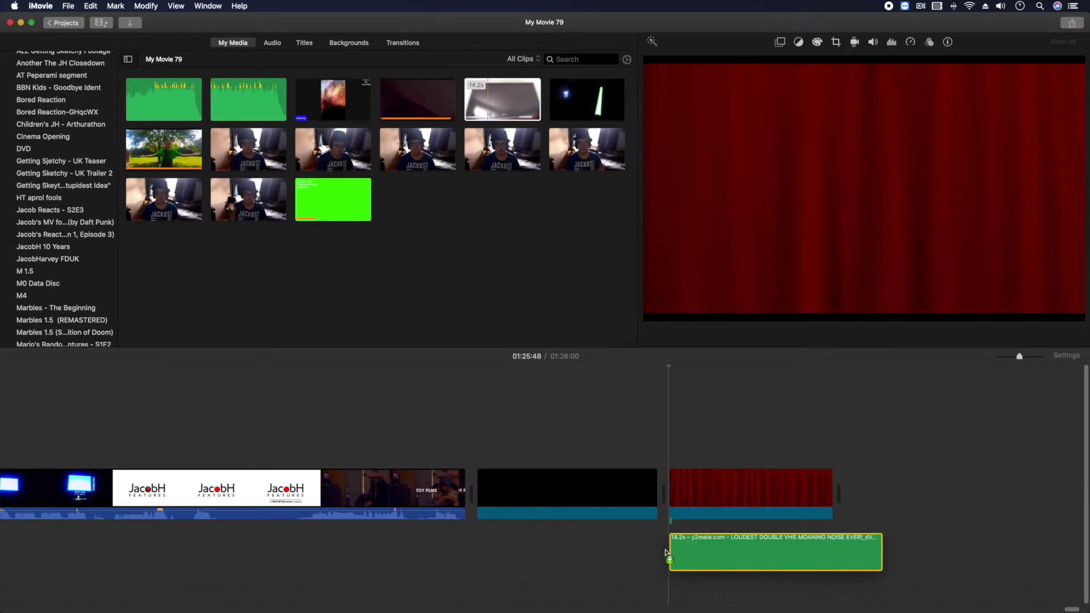
{"action": "left_click_drag", "start_coordinate": [716, 573], "coordinate": [717, 576]}
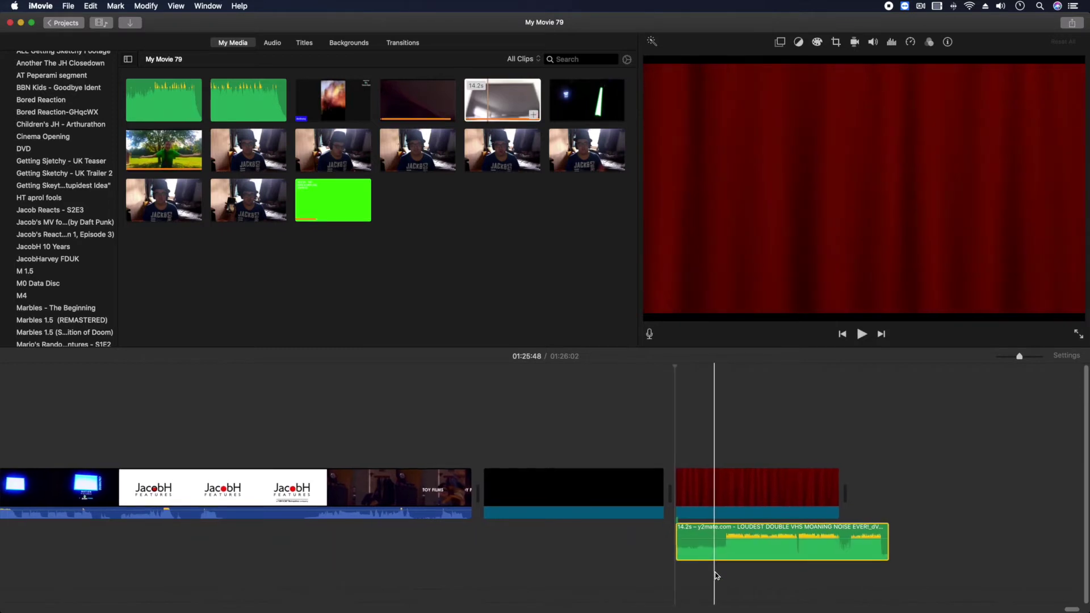
{"action": "left_click", "coordinate": [717, 574]}
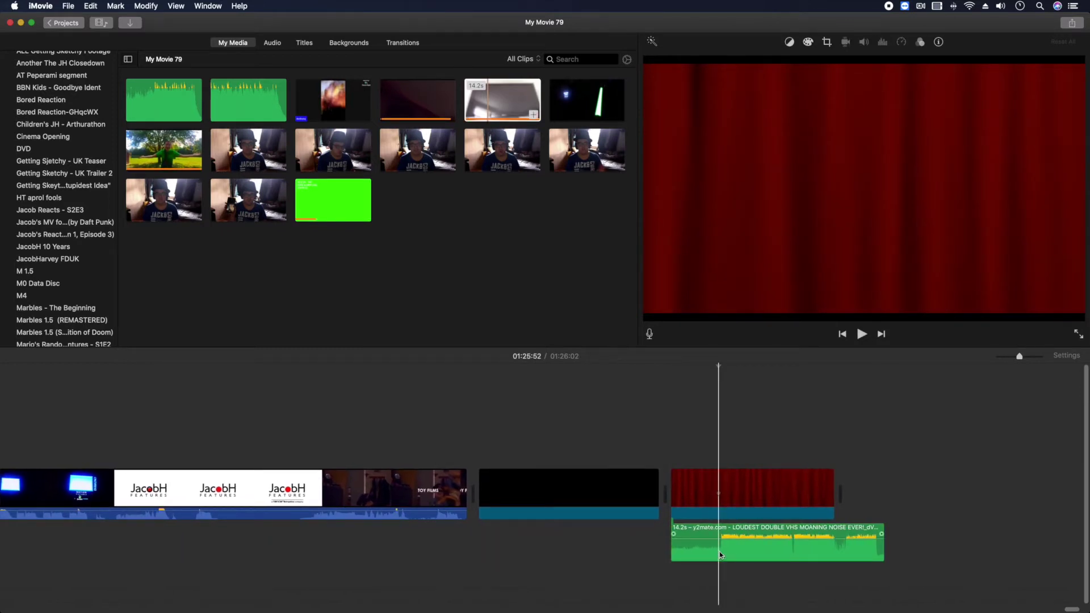
{"action": "left_click", "coordinate": [678, 547]}
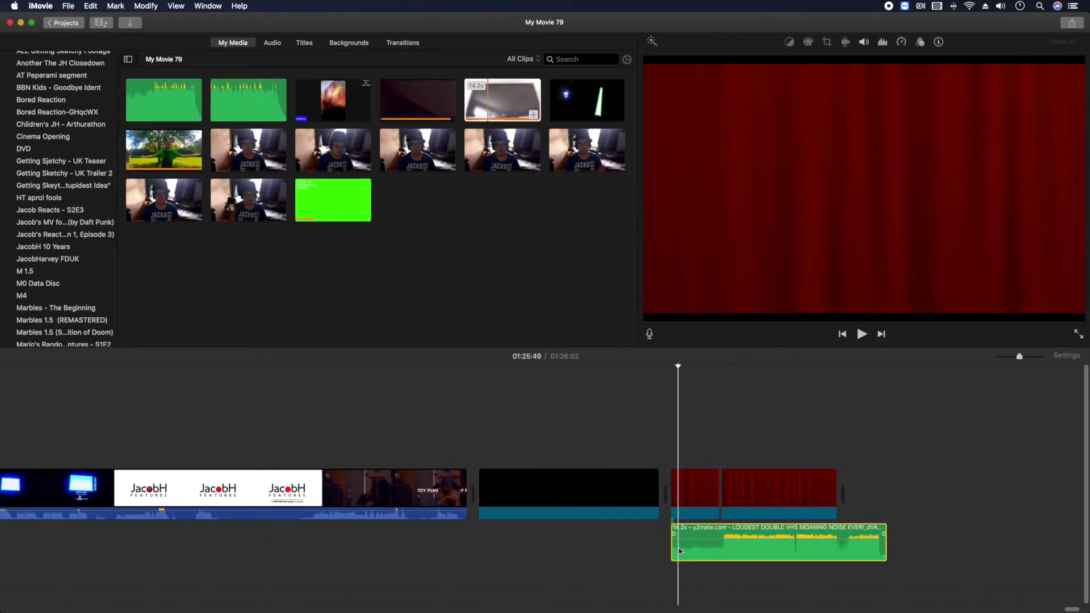
{"action": "mouse_move", "coordinate": [673, 547]}
{"action": "left_mouse_down"}
{"action": "mouse_move", "coordinate": [722, 548]}
{"action": "mouse_move", "coordinate": [690, 550]}
{"action": "left_mouse_up"}
Delete the second curtain piece and extend the first one to the end of the VHS noise audio.
{"action": "left_click", "coordinate": [776, 487]}
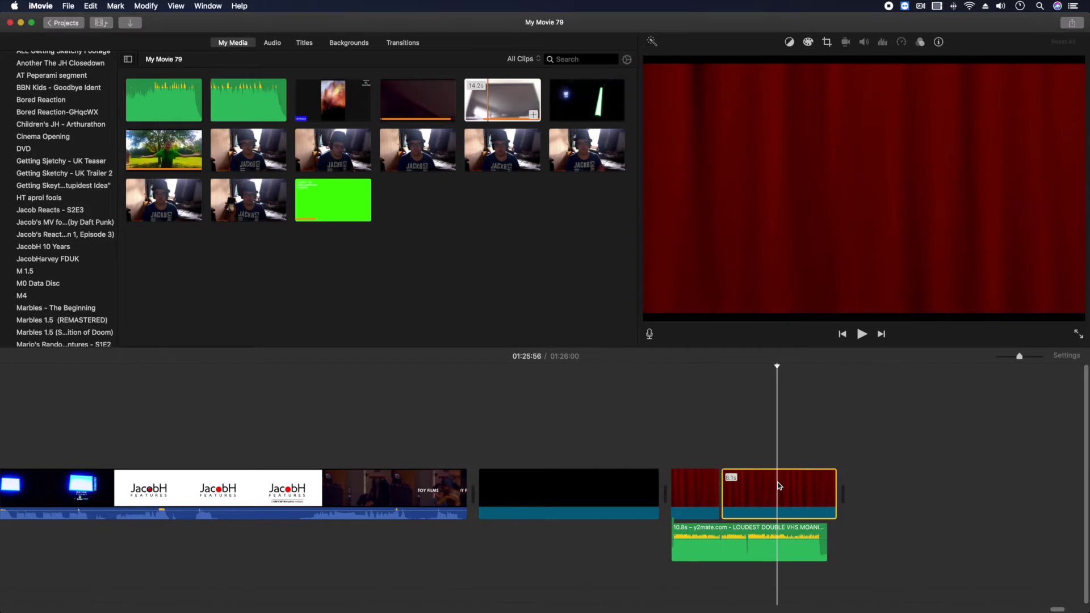
{"action": "key", "text": "Delete"}
{"action": "left_click_drag", "start_coordinate": [719, 488], "coordinate": [817, 489]}
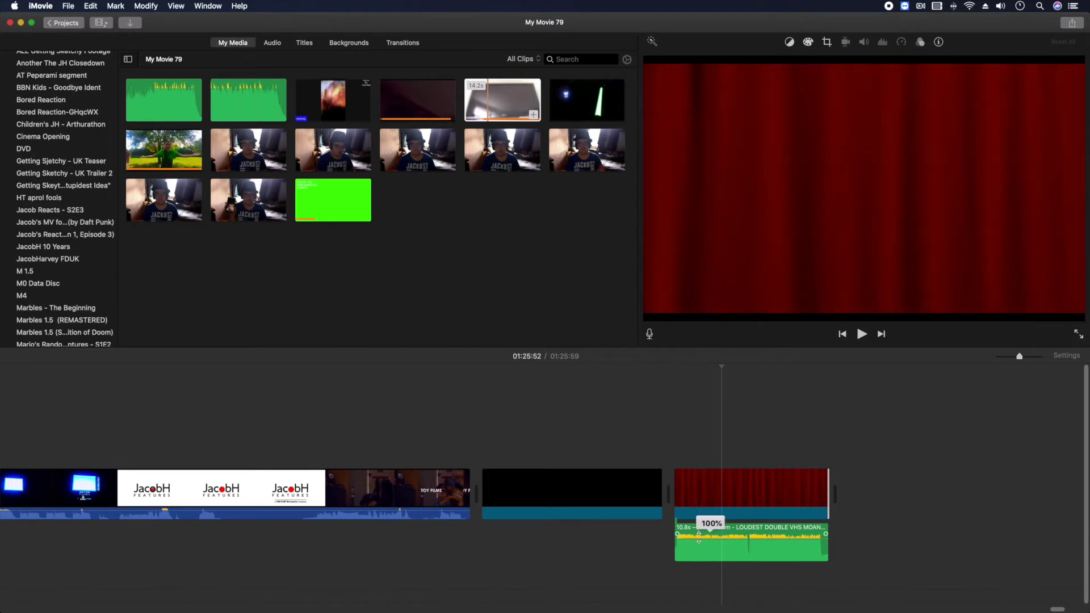
Play the curtain together with its VHS noise audio.
{"action": "left_click", "coordinate": [786, 548]}
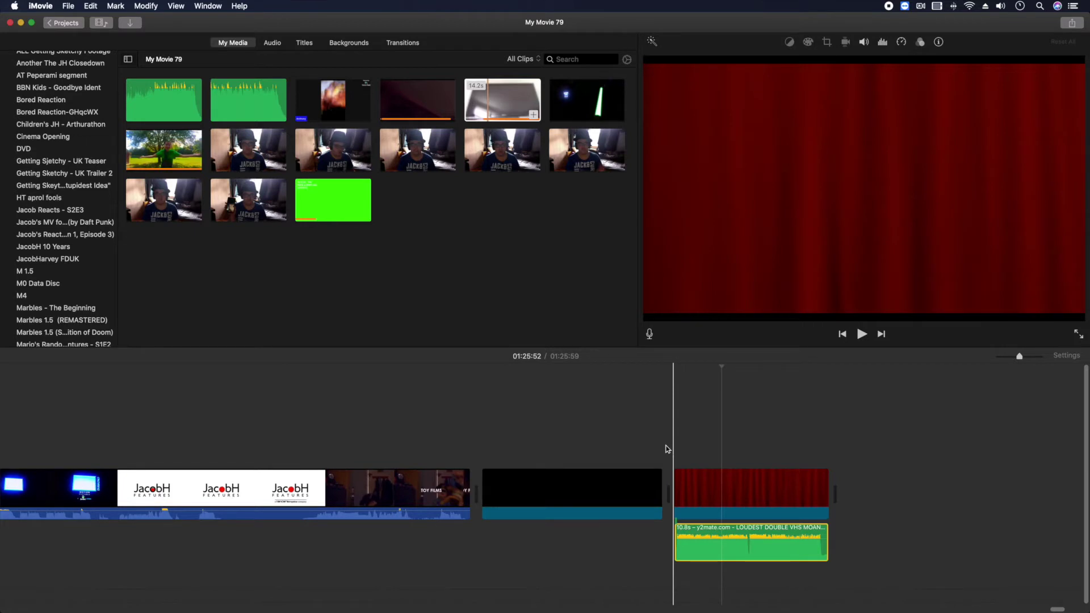
{"action": "left_click", "coordinate": [686, 444]}
{"action": "key", "text": "space"}
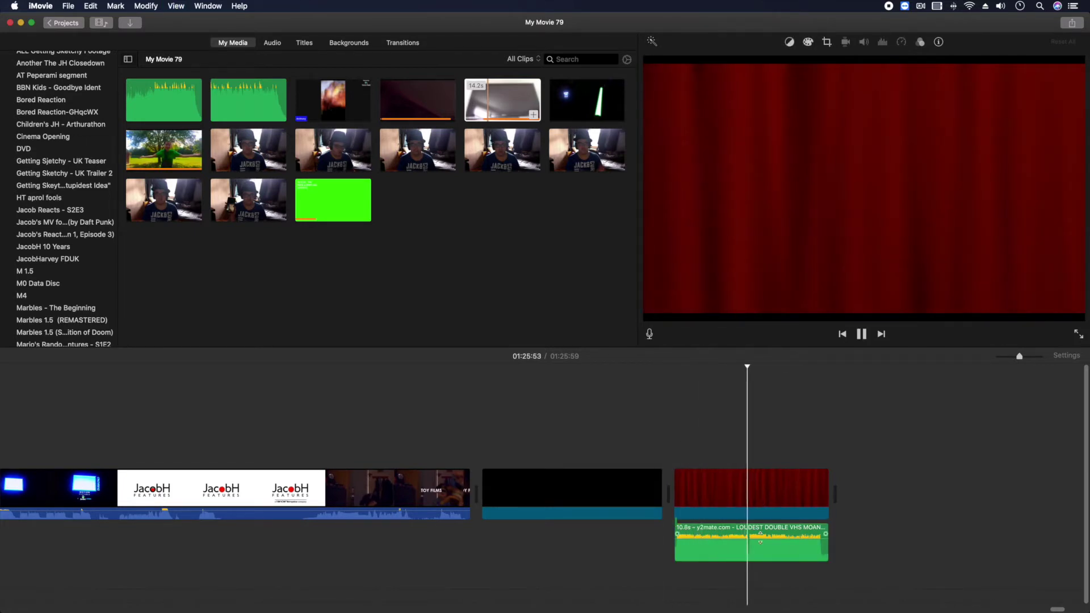
Set the VHS noise audio to a custom speed of 125% and shorten the curtain to match its end.
{"action": "left_click", "coordinate": [713, 553]}
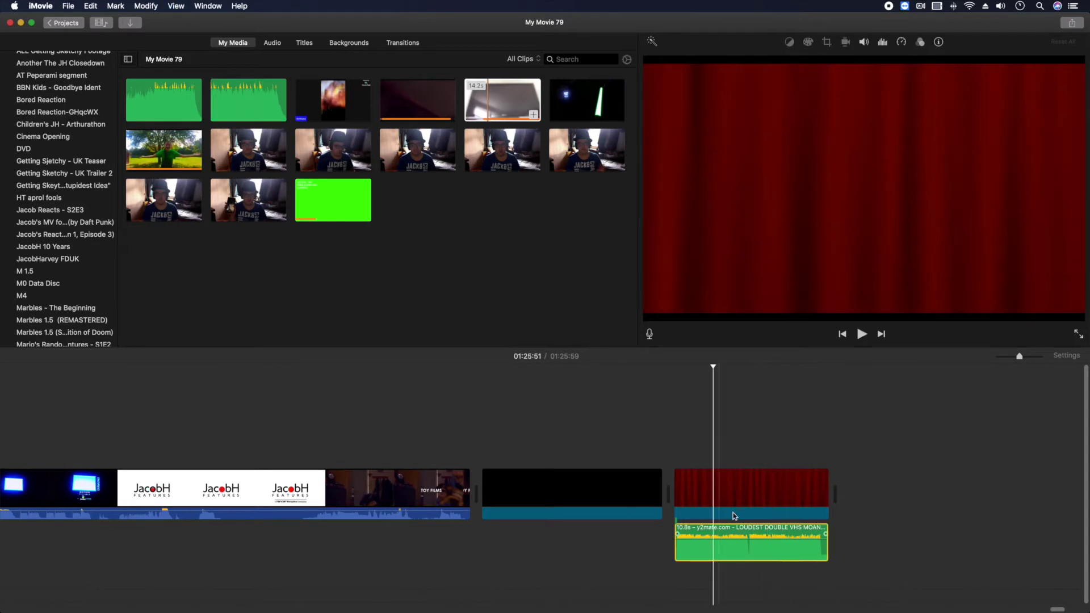
{"action": "left_click", "coordinate": [900, 44]}
{"action": "left_click", "coordinate": [738, 61]}
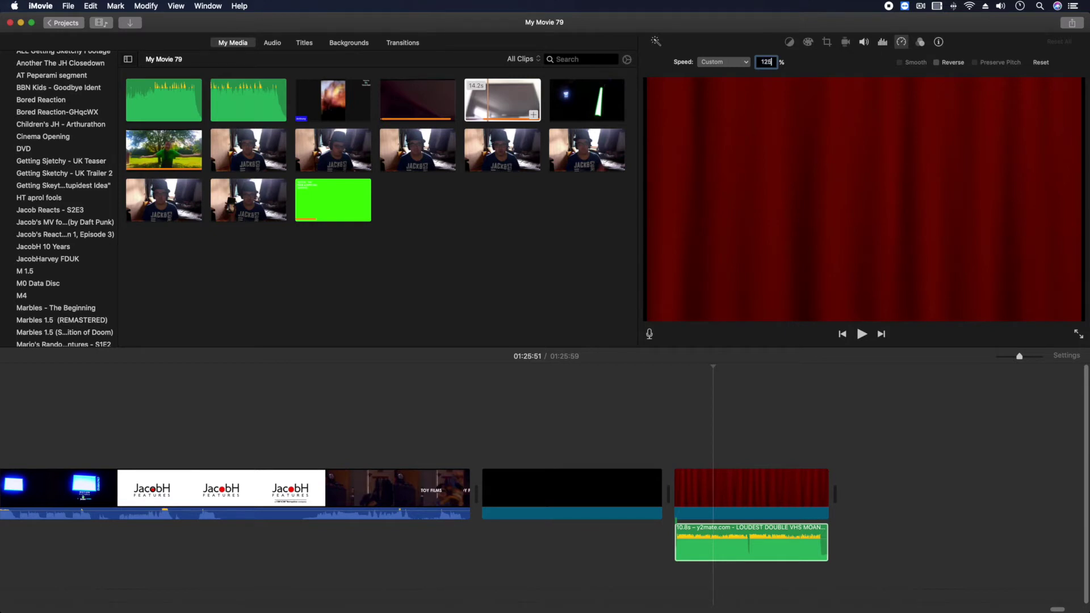
{"action": "key", "text": "Return"}
{"action": "left_click_drag", "start_coordinate": [825, 487], "coordinate": [793, 484]}
Try the Silent Era clip filter on the curtain and replace it with Film Grain.
{"action": "left_click", "coordinate": [728, 488]}
{"action": "left_click", "coordinate": [921, 43]}
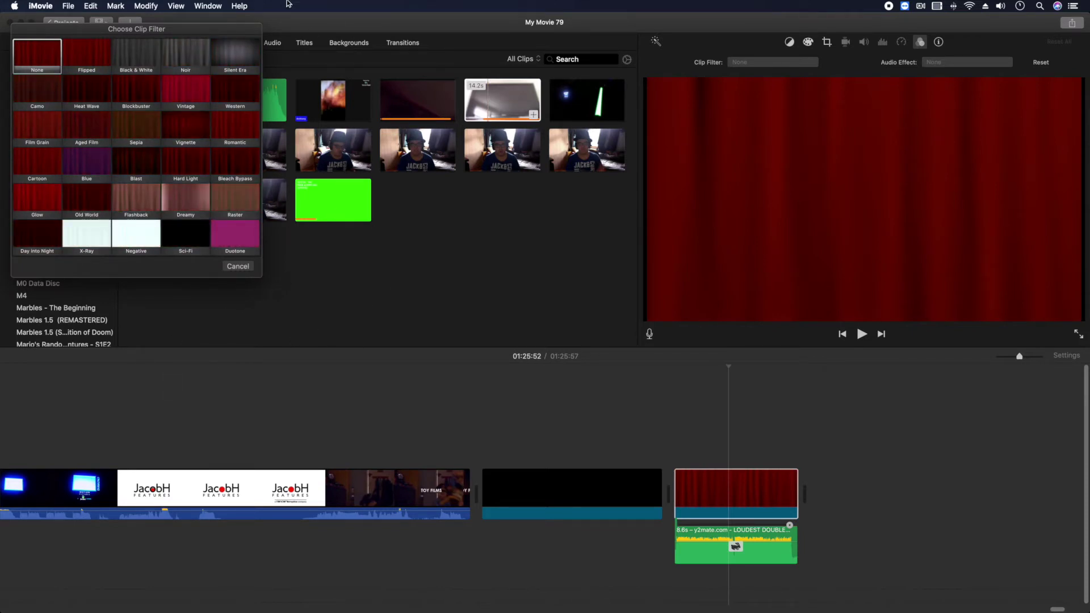
{"action": "left_click", "coordinate": [225, 43]}
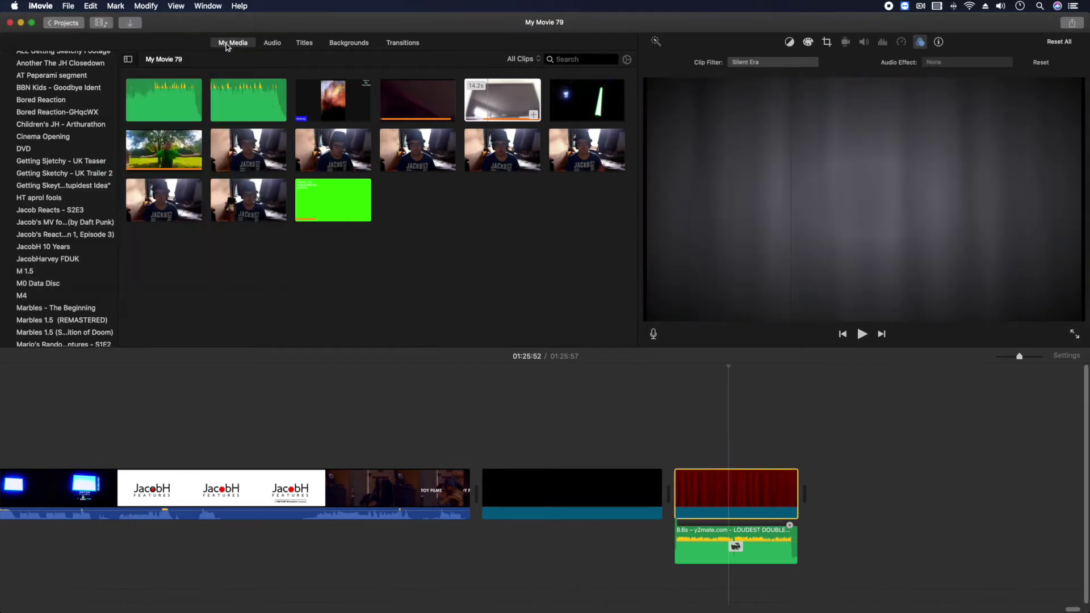
{"action": "left_click", "coordinate": [765, 63]}
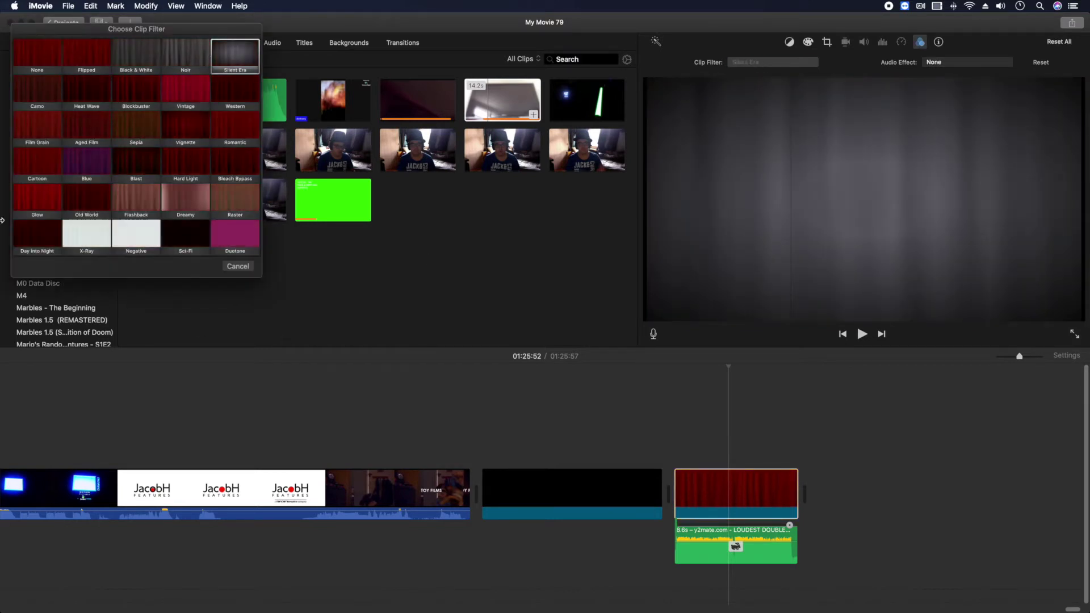
{"action": "key", "text": "Return"}
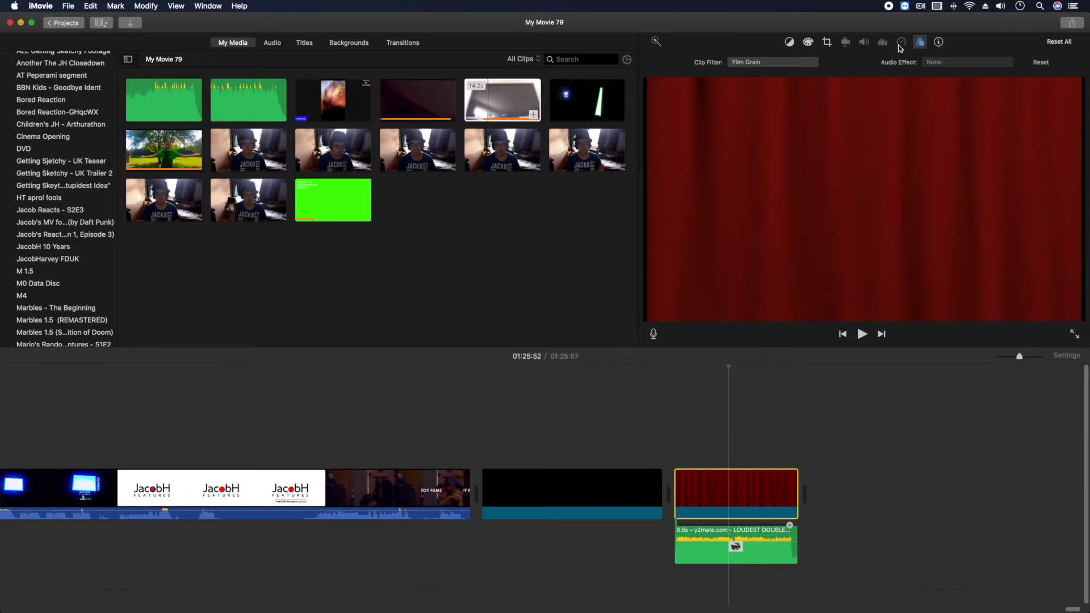
Try the Fit crop style on the curtain, return it to Crop to Fill, and check the feature clip's crop style.
{"action": "left_click", "coordinate": [826, 42]}
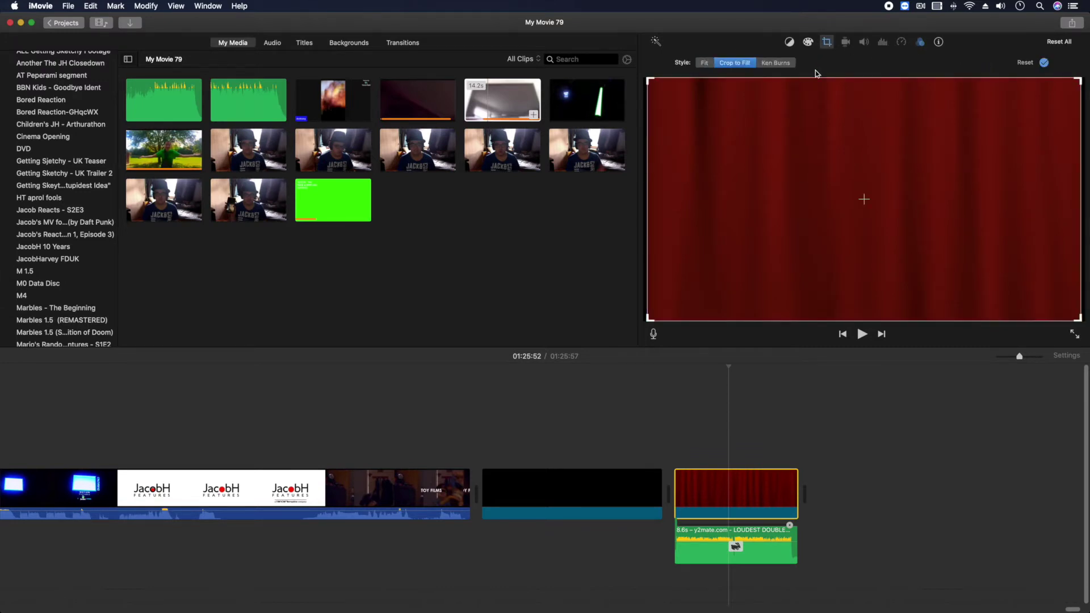
{"action": "left_click", "coordinate": [706, 64]}
{"action": "left_click", "coordinate": [706, 495]}
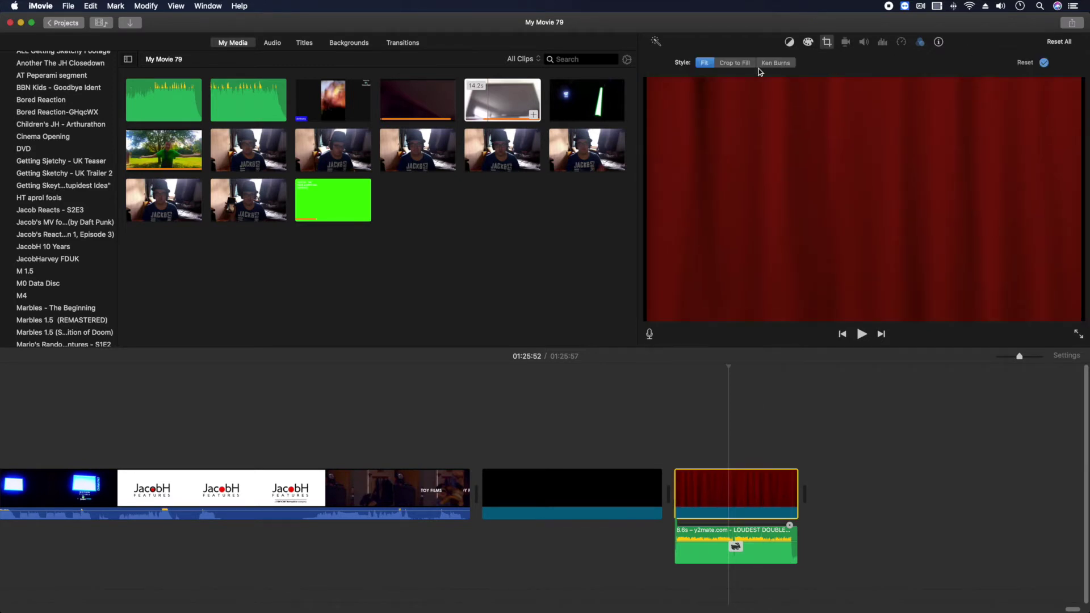
{"action": "left_click", "coordinate": [740, 63]}
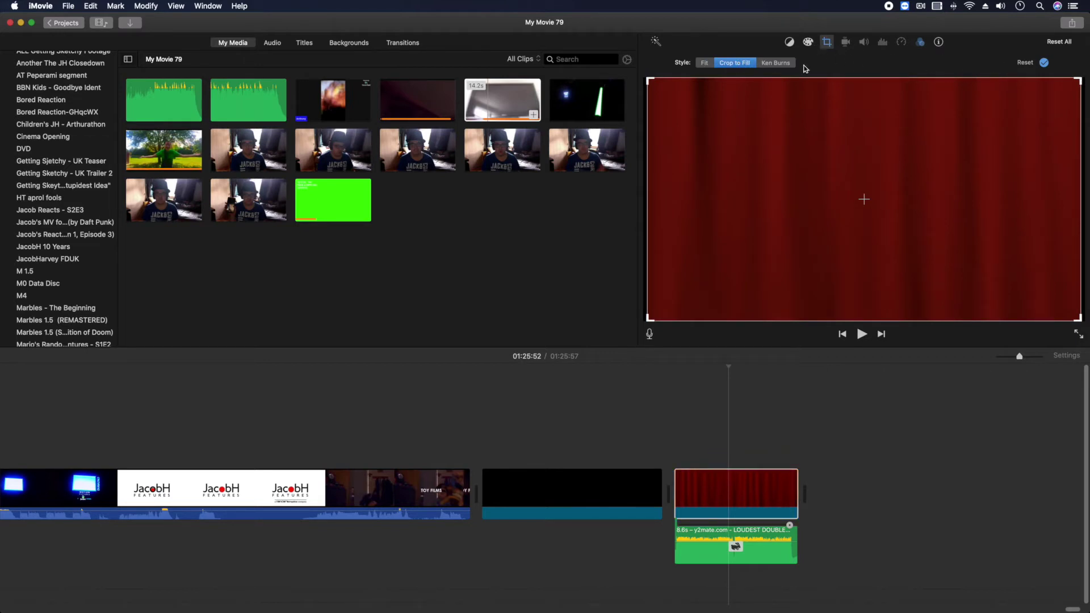
{"action": "left_click", "coordinate": [428, 488]}
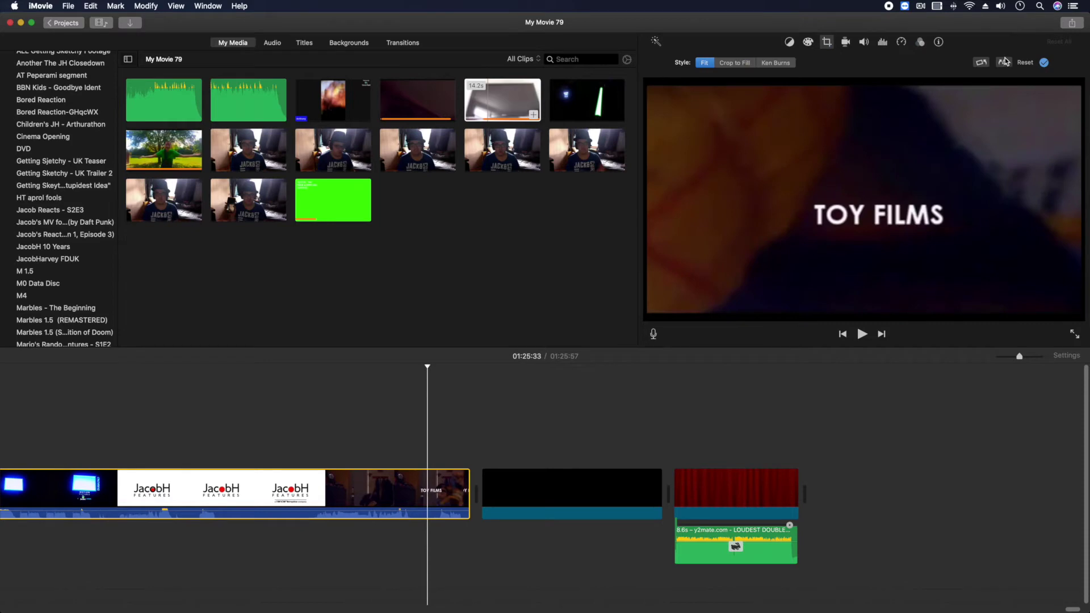
{"action": "left_click", "coordinate": [662, 431]}
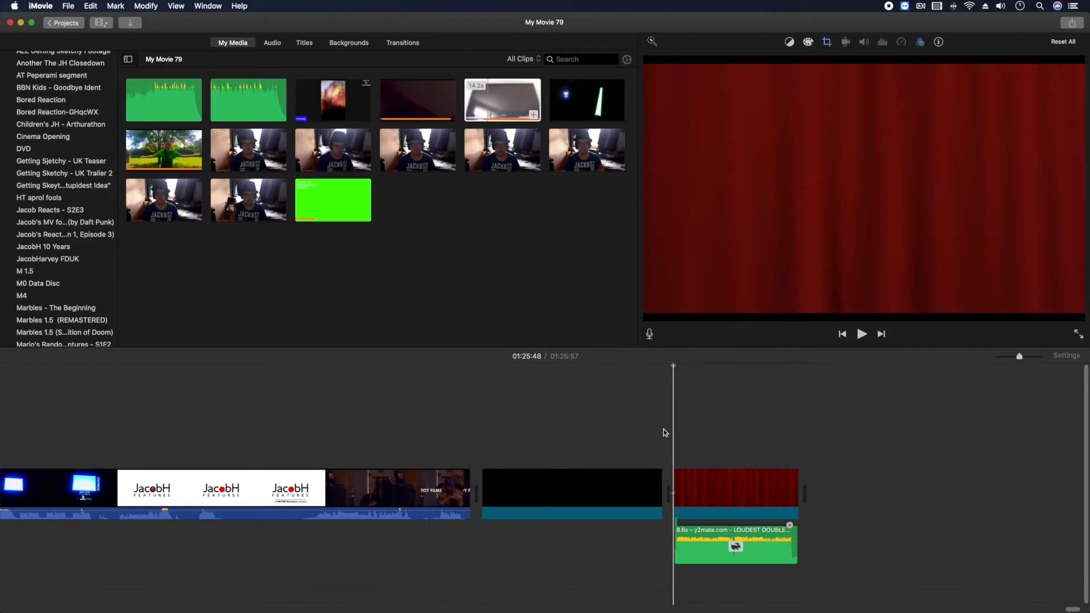
Play the ending full screen with raised volume, from the Toy Films section through the black background and curtain, and return to the editor.
{"action": "scroll", "coordinate": [611, 421], "scroll_direction": "left", "scroll_amount": 15}
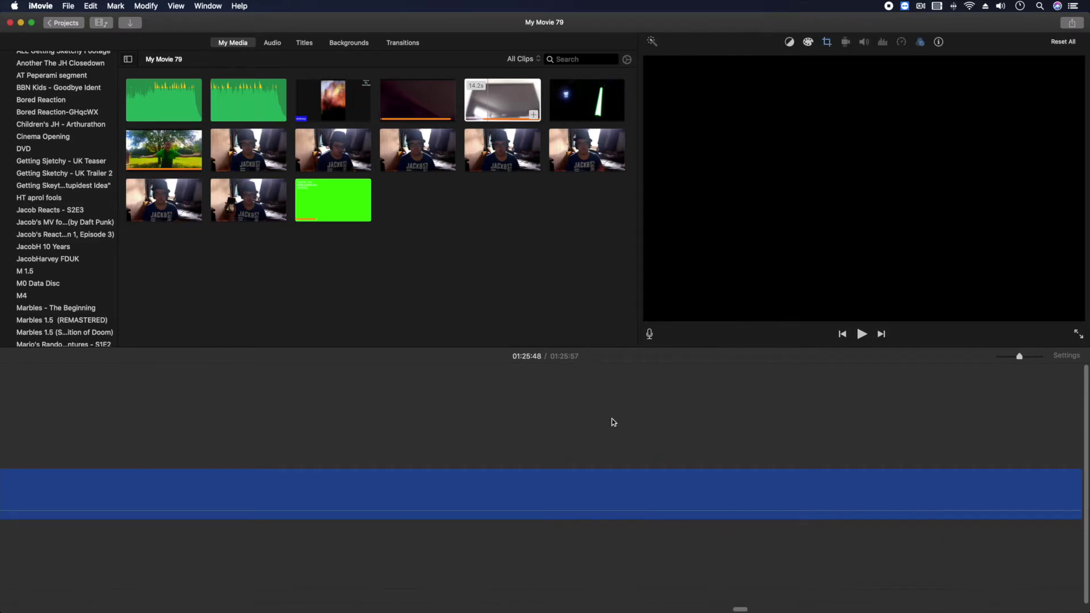
{"action": "scroll", "coordinate": [288, 401], "scroll_direction": "right", "scroll_amount": 3}
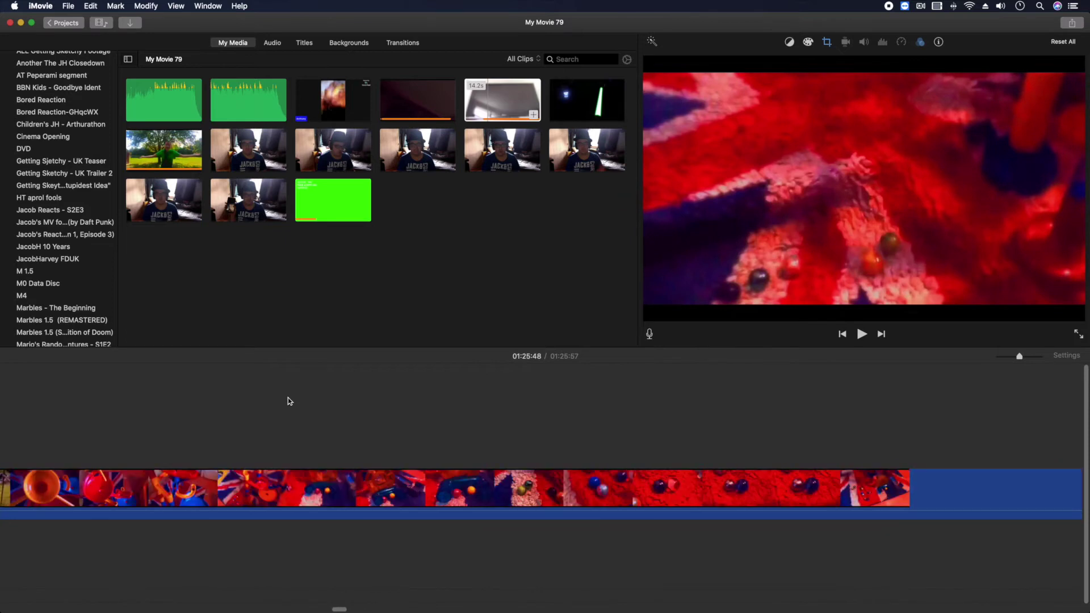
{"action": "scroll", "coordinate": [288, 397], "scroll_direction": "right", "scroll_amount": 15}
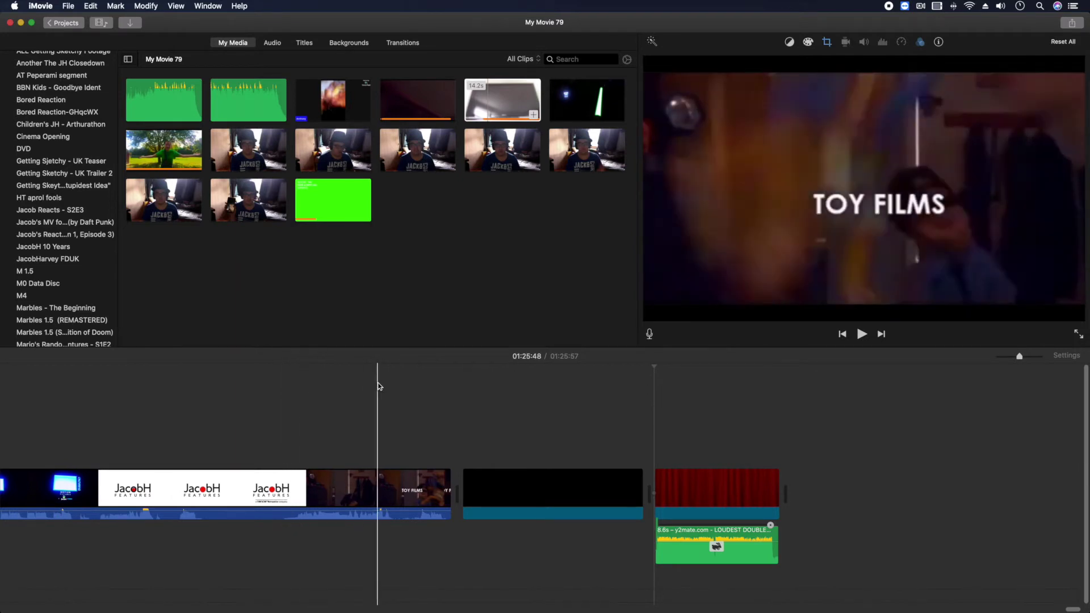
{"action": "left_click", "coordinate": [298, 383]}
{"action": "key", "text": "space"}
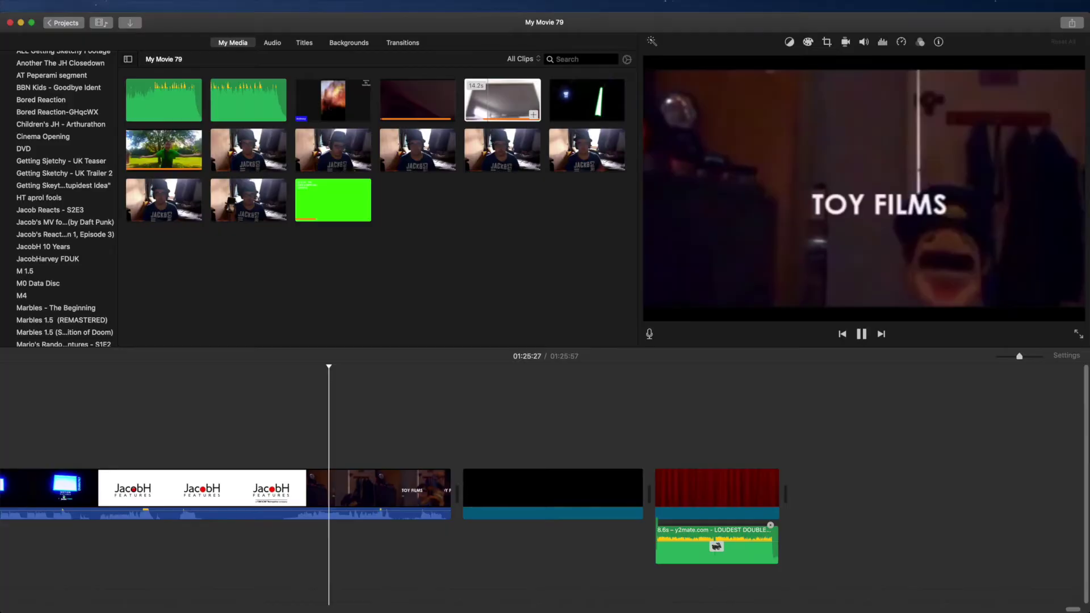
{"action": "left_click", "coordinate": [1078, 334]}
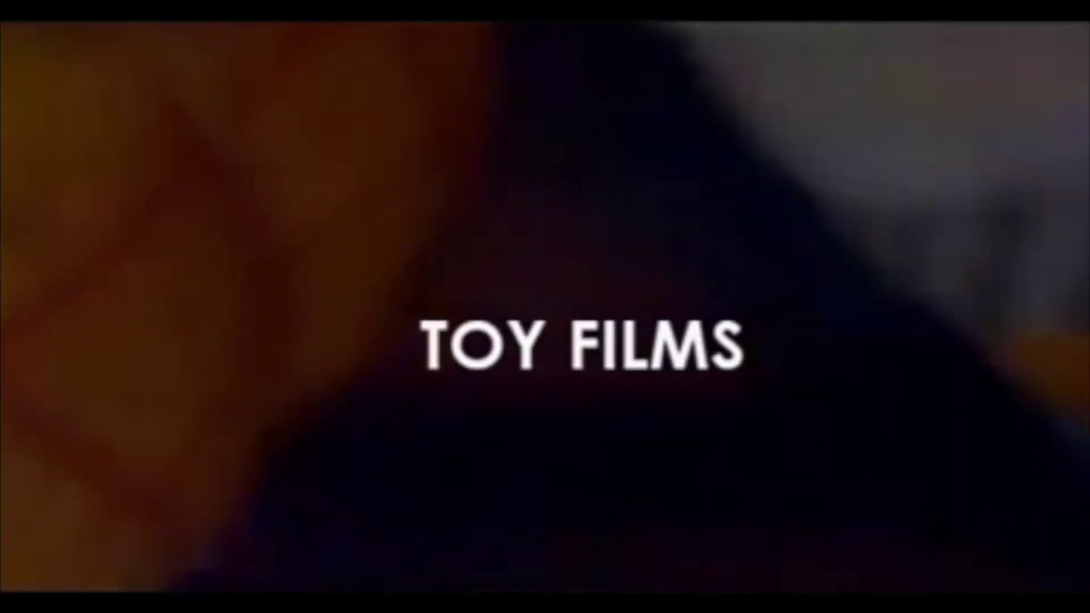
{"action": "mouse_move", "coordinate": [1088, 324]}
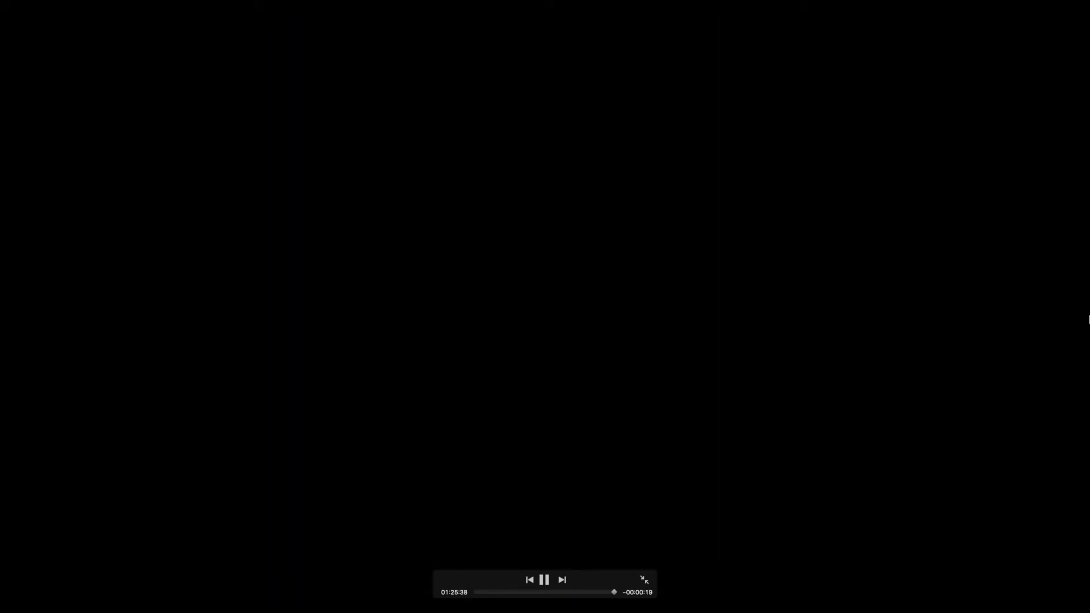
{"action": "key", "text": "XF86MonBrightnessDown"}
{"action": "key", "text": "XF86AudioRaiseVolume"}
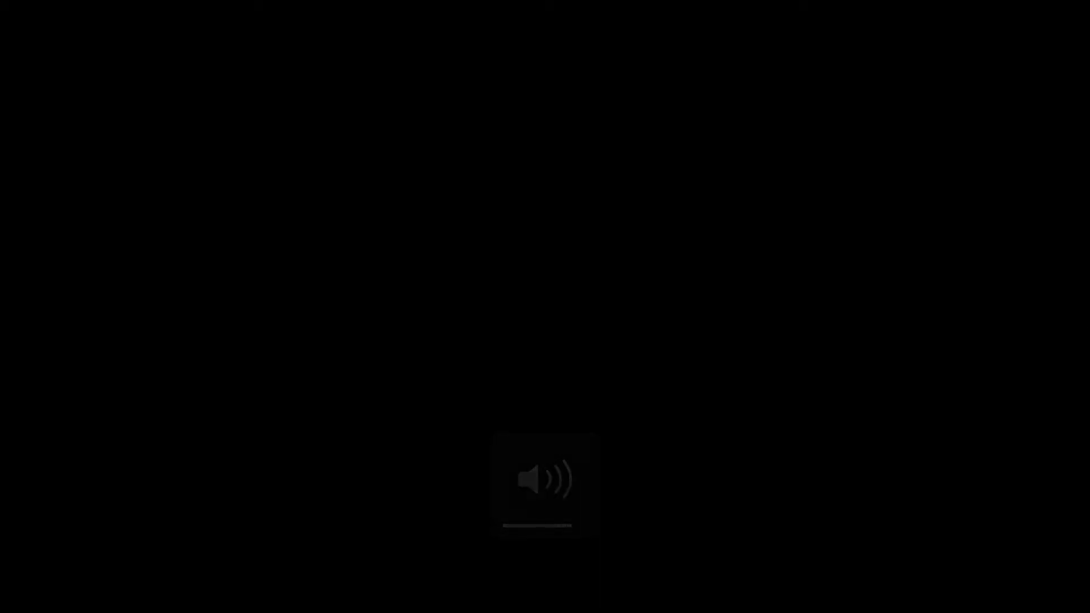
{"action": "key", "text": "XF86AudioRaiseVolume"}
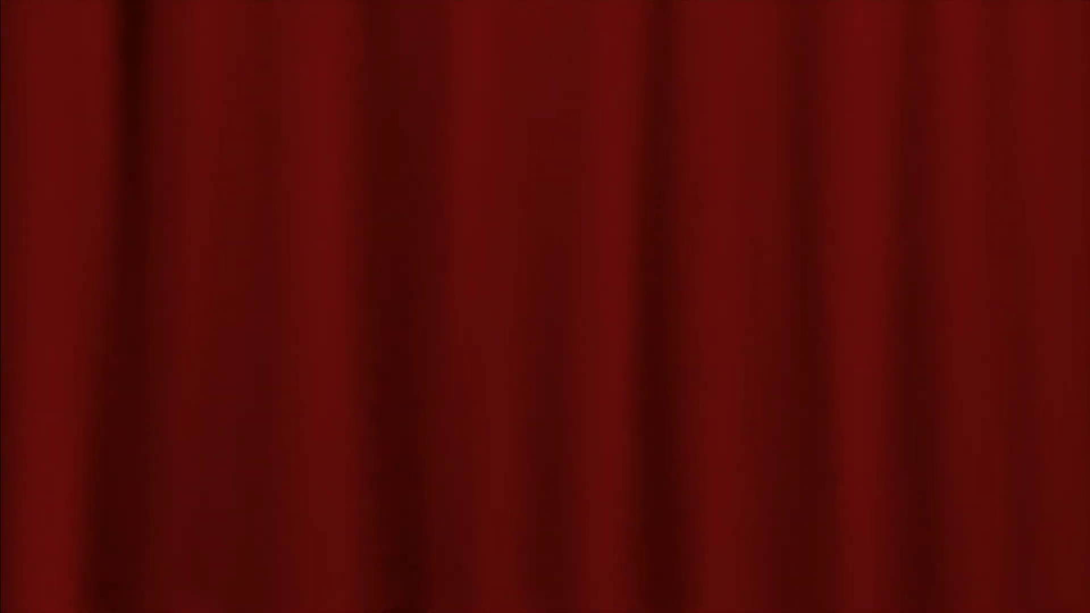
{"action": "mouse_move", "coordinate": [1088, 317]}
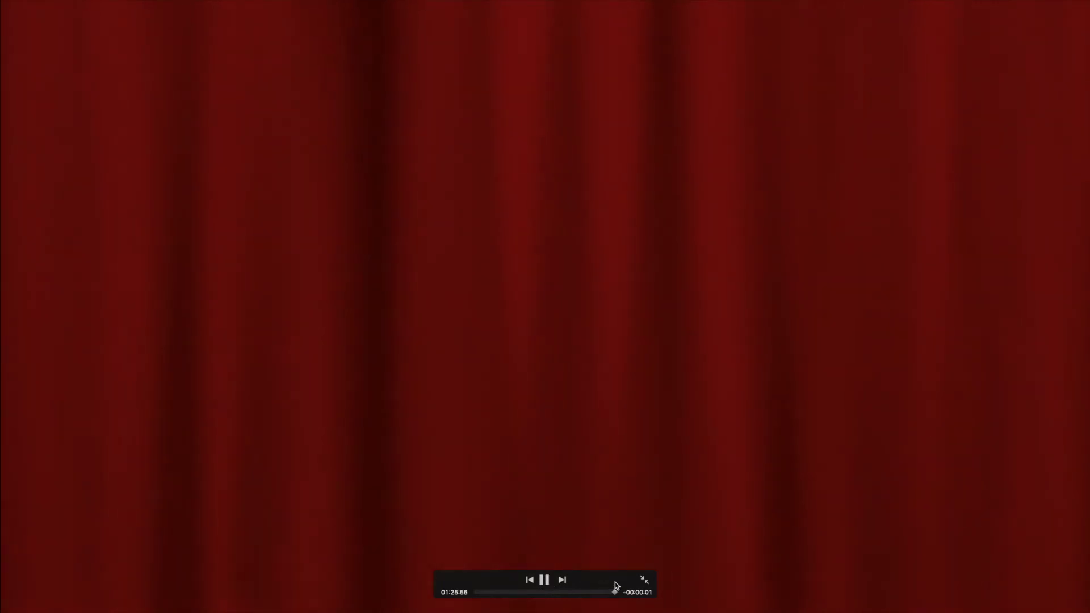
{"action": "left_click", "coordinate": [539, 581]}
{"action": "left_click", "coordinate": [645, 581]}
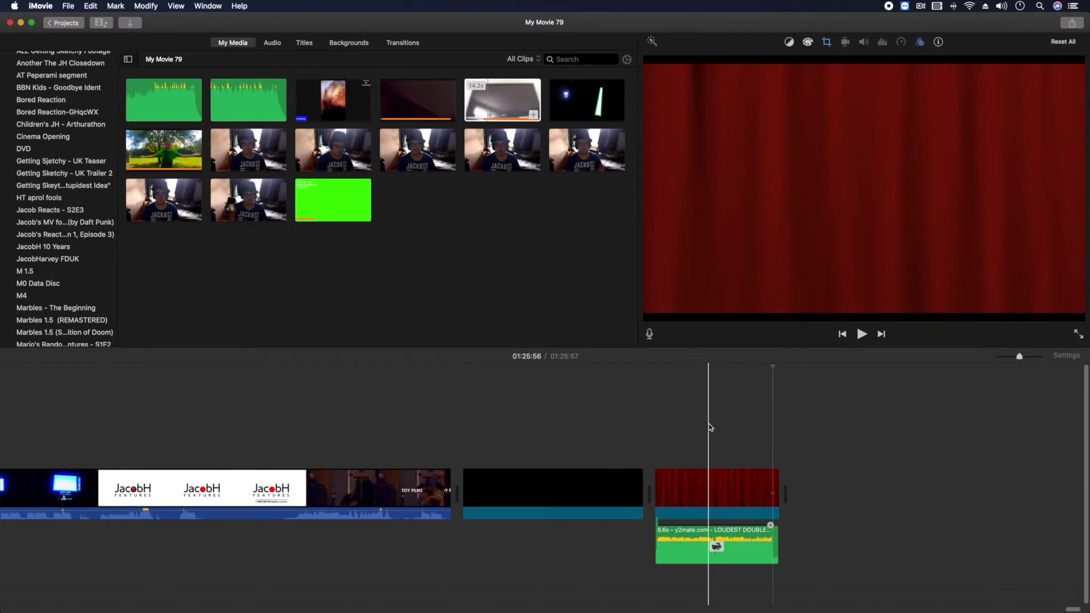
Reverse the VHS noise audio under the curtain, play the ending from the curtain's start, and show the whole timeline.
{"action": "left_click", "coordinate": [736, 545]}
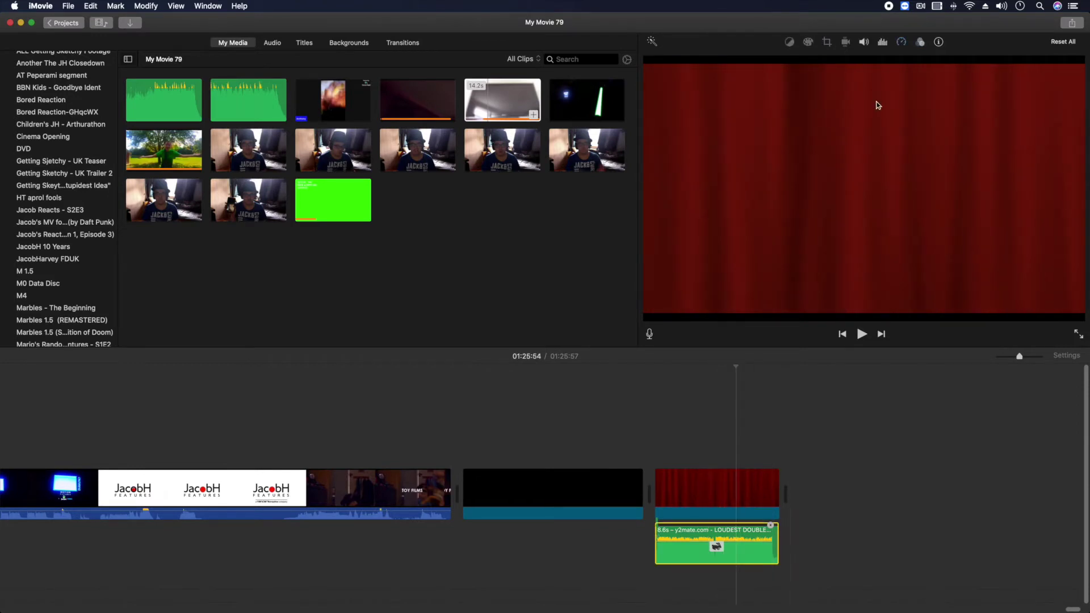
{"action": "left_click", "coordinate": [901, 42]}
{"action": "left_click", "coordinate": [936, 62]}
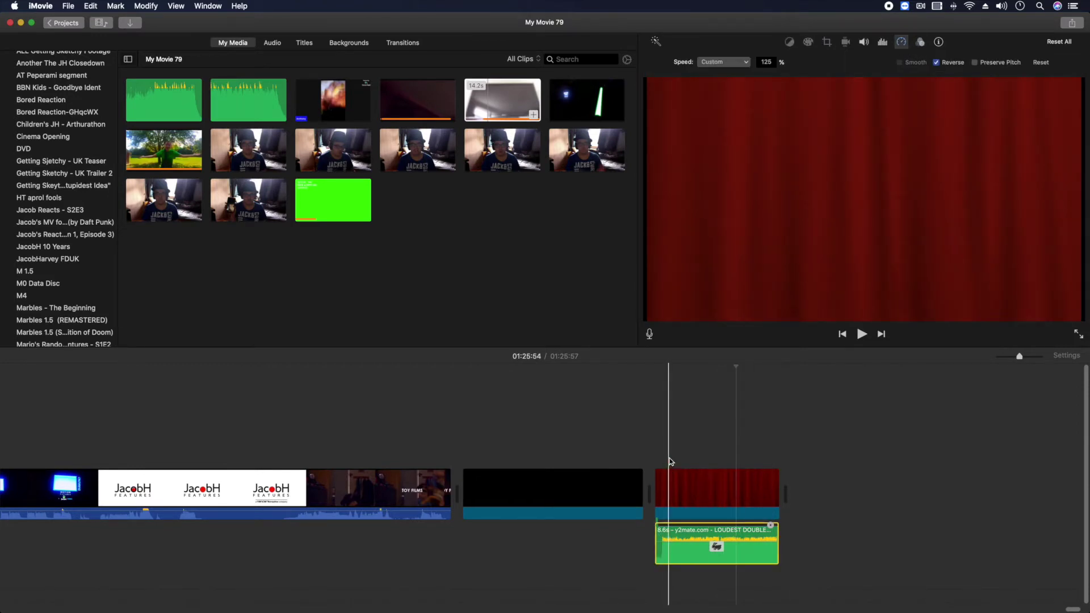
{"action": "left_click", "coordinate": [651, 449]}
{"action": "key", "text": "space"}
{"action": "left_click", "coordinate": [567, 419]}
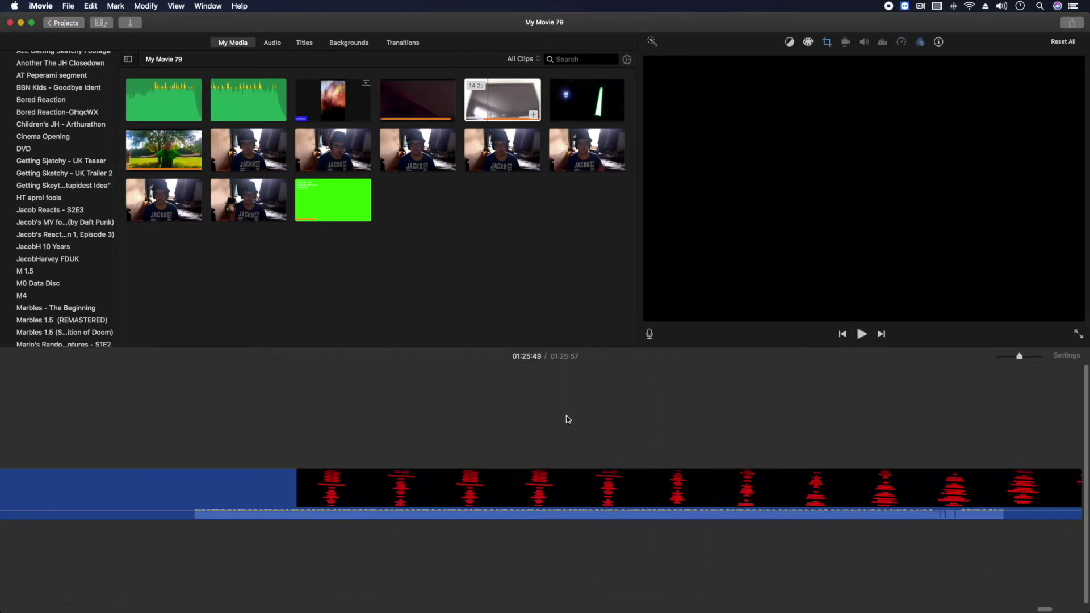
{"action": "scroll", "coordinate": [567, 419], "scroll_direction": "right", "scroll_amount": 3}
{"action": "left_click_drag", "start_coordinate": [1019, 356], "coordinate": [999, 356]}
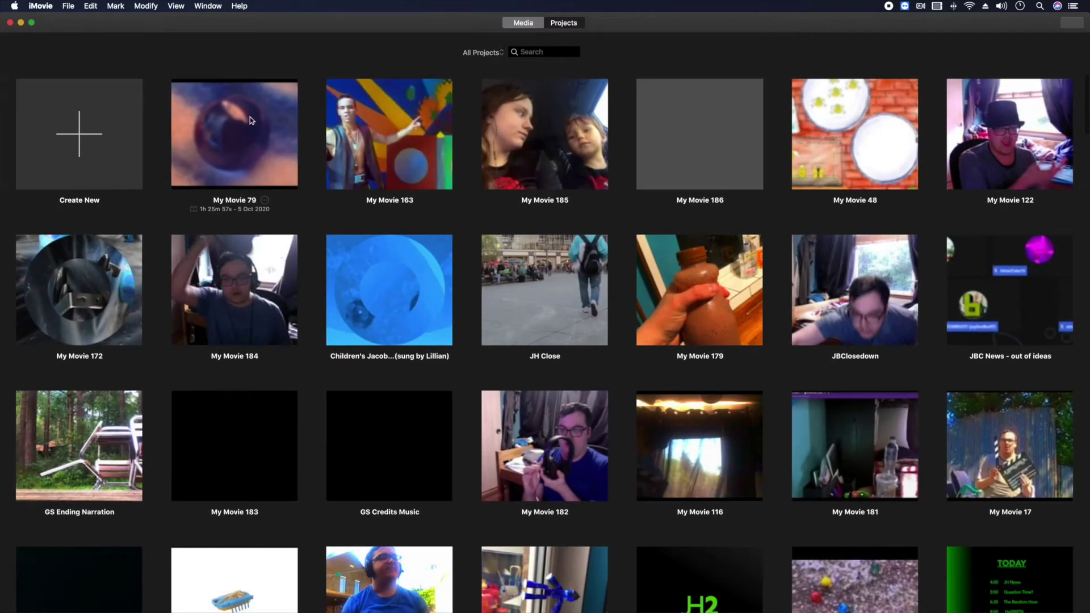
Begin a file export of the My Movie 79 project at 1080p resolution and custom quality of 3.333 Mbps.
{"action": "left_click", "coordinate": [264, 201]}
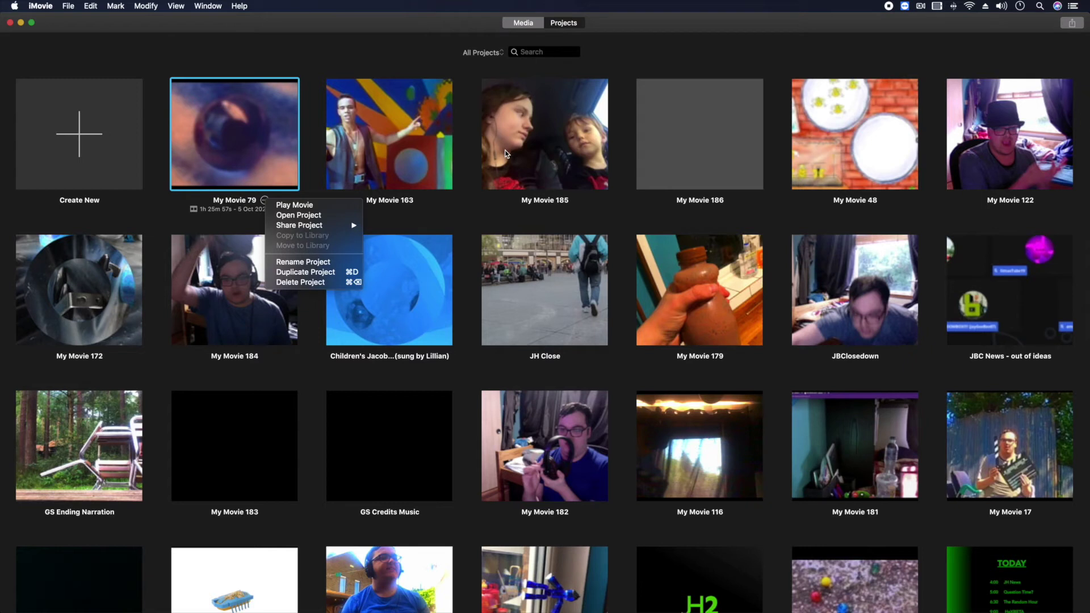
{"action": "mouse_move", "coordinate": [329, 225]}
{"action": "left_click", "coordinate": [441, 291]}
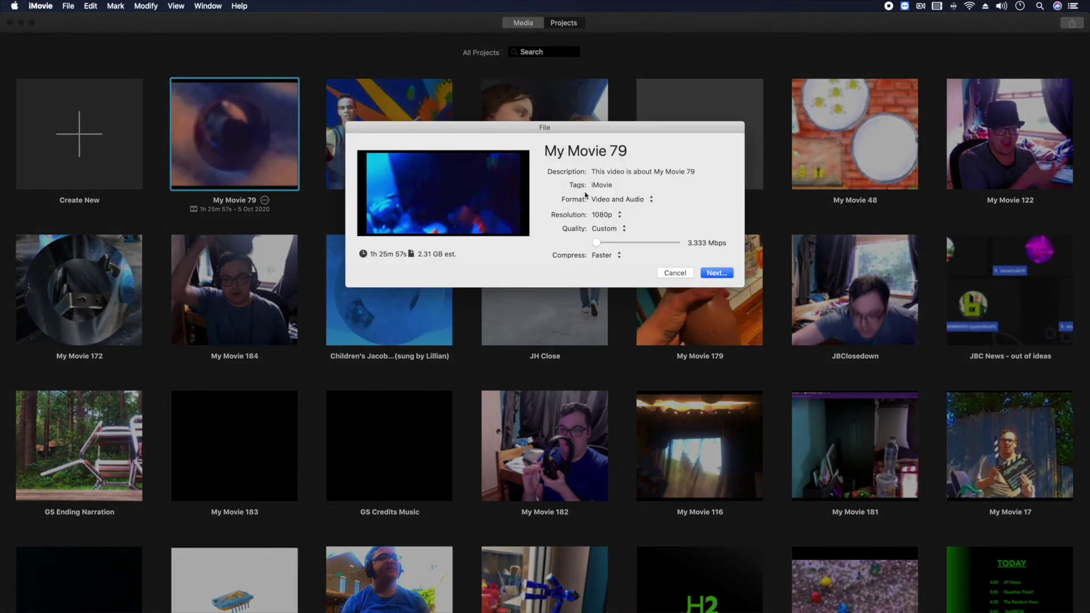
{"action": "left_click", "coordinate": [603, 215]}
{"action": "left_click", "coordinate": [604, 217]}
{"action": "left_click", "coordinate": [602, 216]}
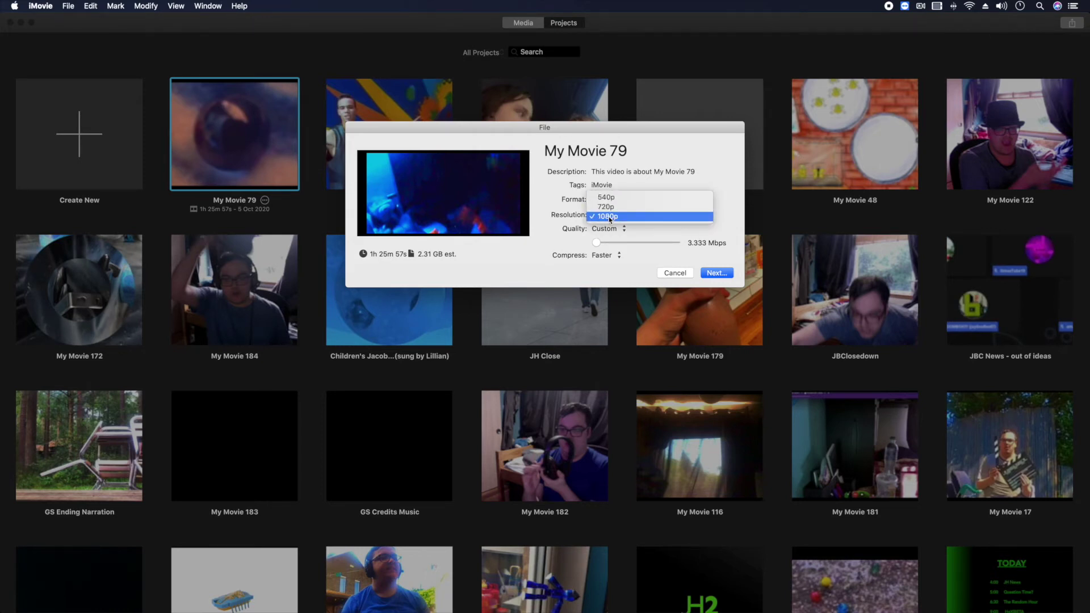
{"action": "left_click", "coordinate": [600, 243]}
{"action": "mouse_move", "coordinate": [597, 242]}
{"action": "left_mouse_down"}
{"action": "mouse_move", "coordinate": [694, 246]}
{"action": "mouse_move", "coordinate": [595, 242]}
{"action": "left_mouse_up"}
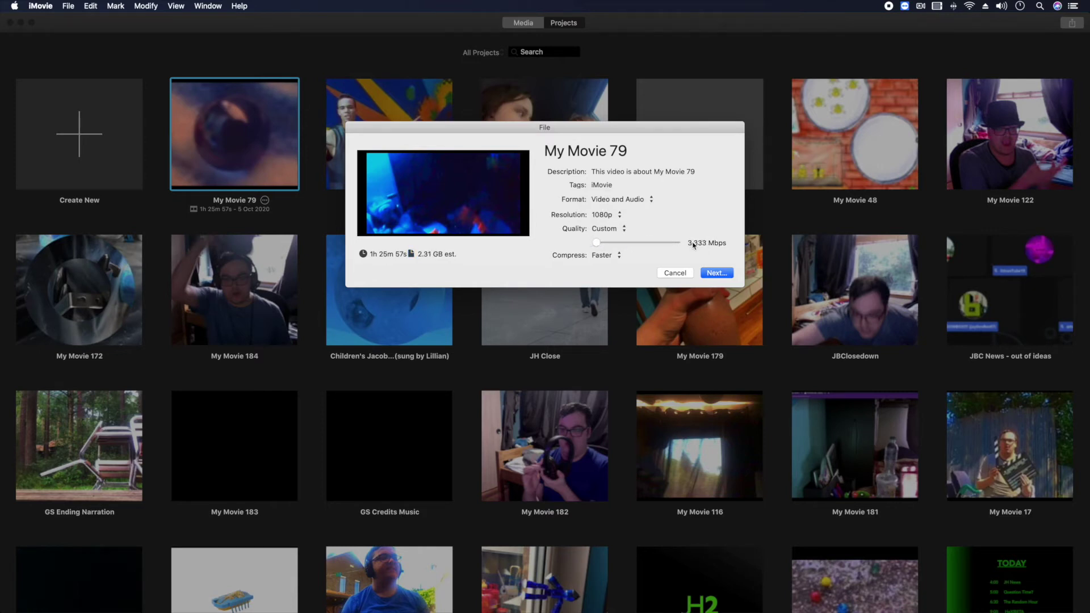
Try Best (ProRes) export quality at 1080p, and return the quality to Custom at 3.333 Mbps.
{"action": "left_click", "coordinate": [606, 229]}
{"action": "left_click", "coordinate": [612, 221]}
{"action": "left_click", "coordinate": [612, 217]}
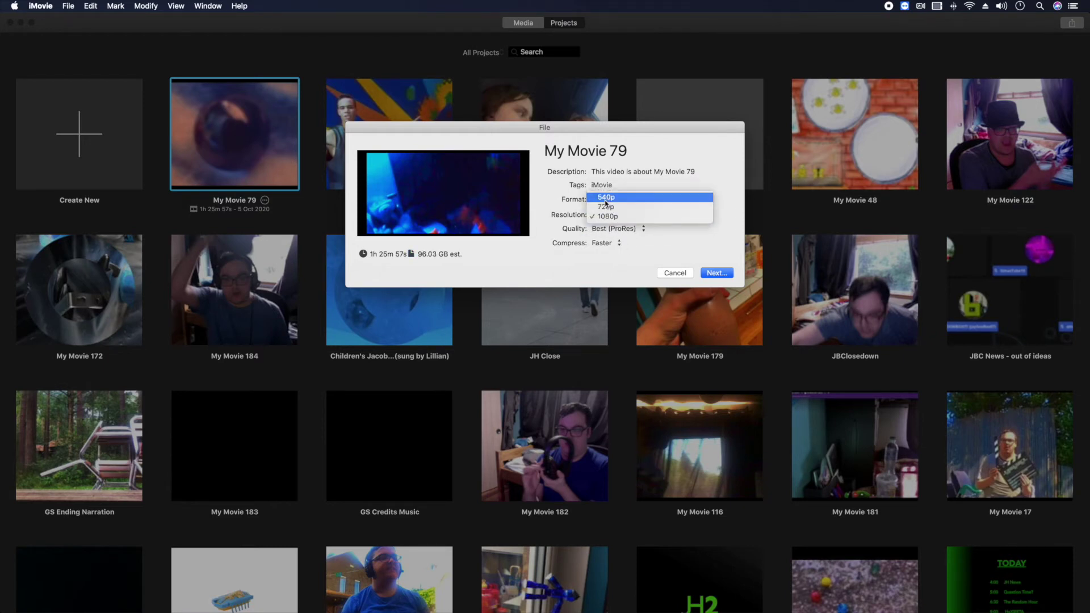
{"action": "left_click", "coordinate": [606, 216]}
{"action": "left_click", "coordinate": [604, 229]}
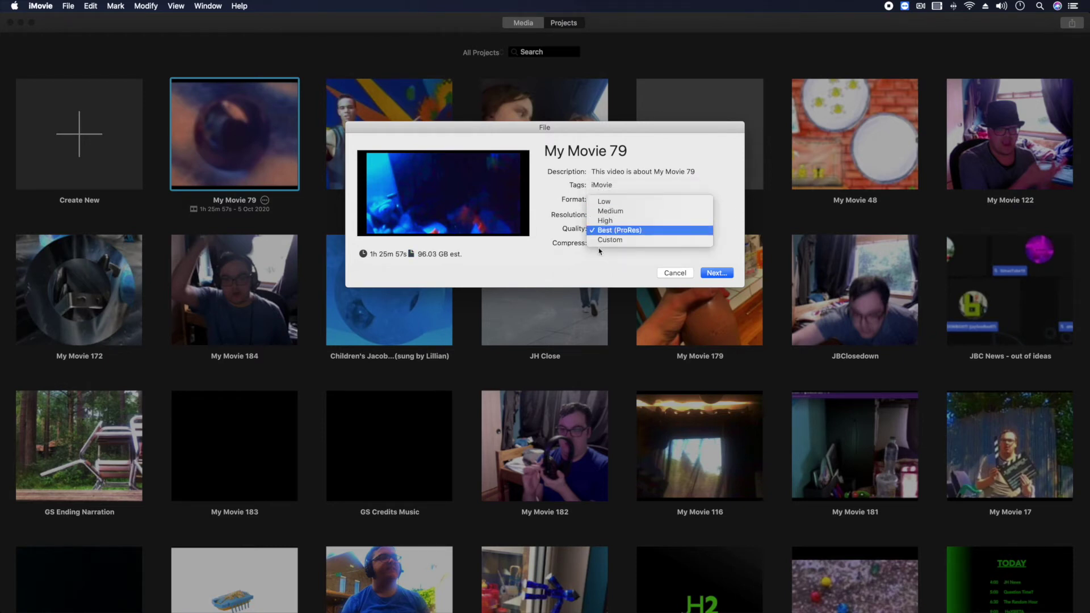
{"action": "left_click", "coordinate": [613, 239]}
{"action": "left_click_drag", "start_coordinate": [653, 245], "coordinate": [596, 243]}
Title the export Marbles 1.5 DD Test, proceed to the save dialog, and cancel the export.
{"action": "left_click", "coordinate": [627, 151]}
{"action": "left_click_drag", "start_coordinate": [627, 150], "coordinate": [316, 153]}
{"action": "type", "text": "Mar"}
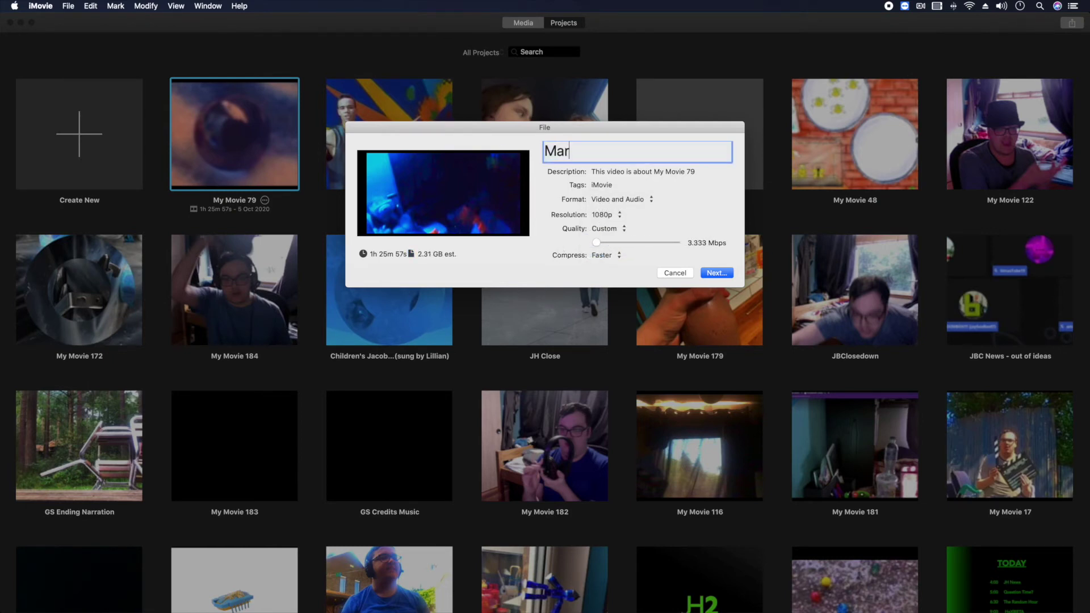
{"action": "type", "text": "bles 1.5 DD Test"}
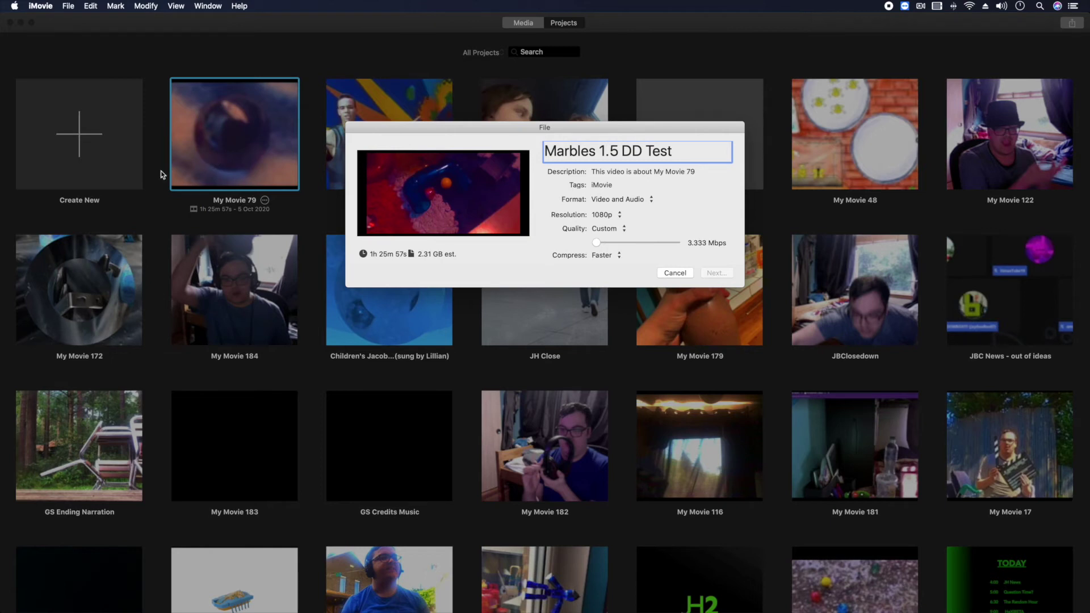
{"action": "key", "text": "Return"}
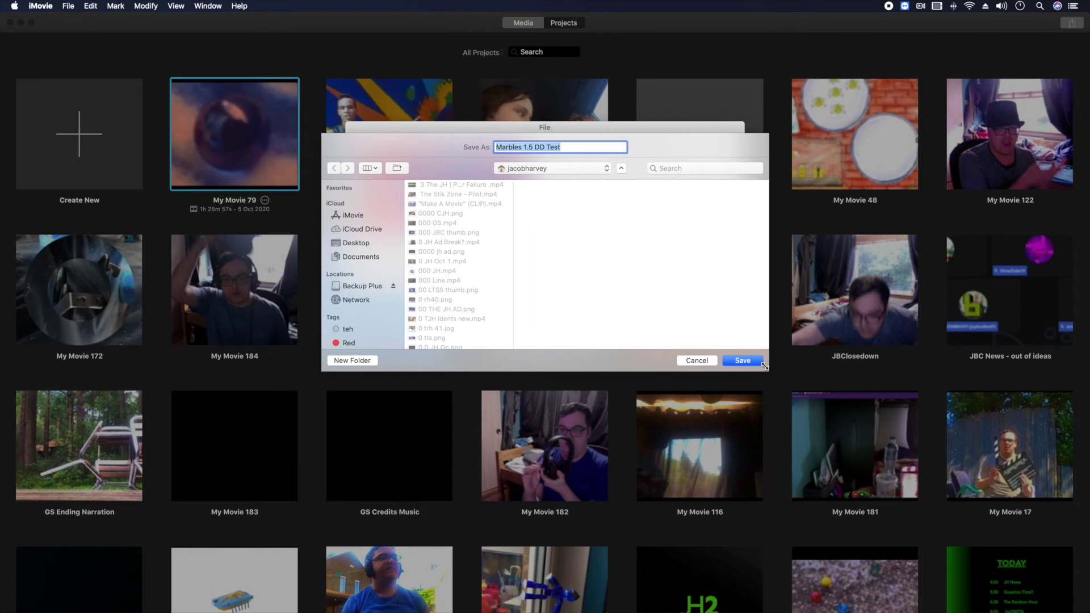
{"action": "left_click", "coordinate": [696, 361]}
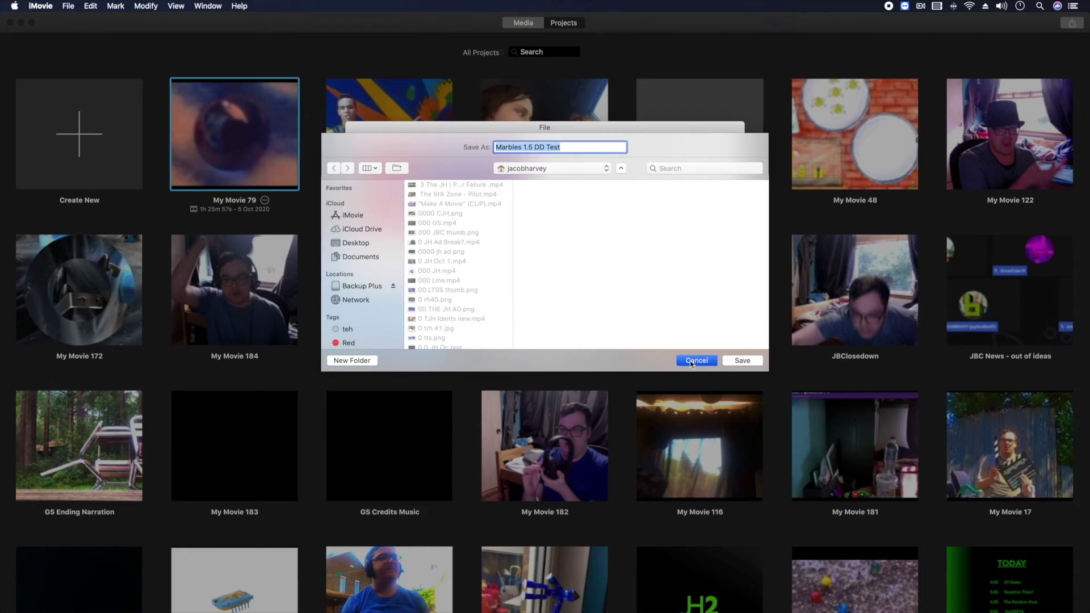
{"action": "left_click", "coordinate": [674, 273]}
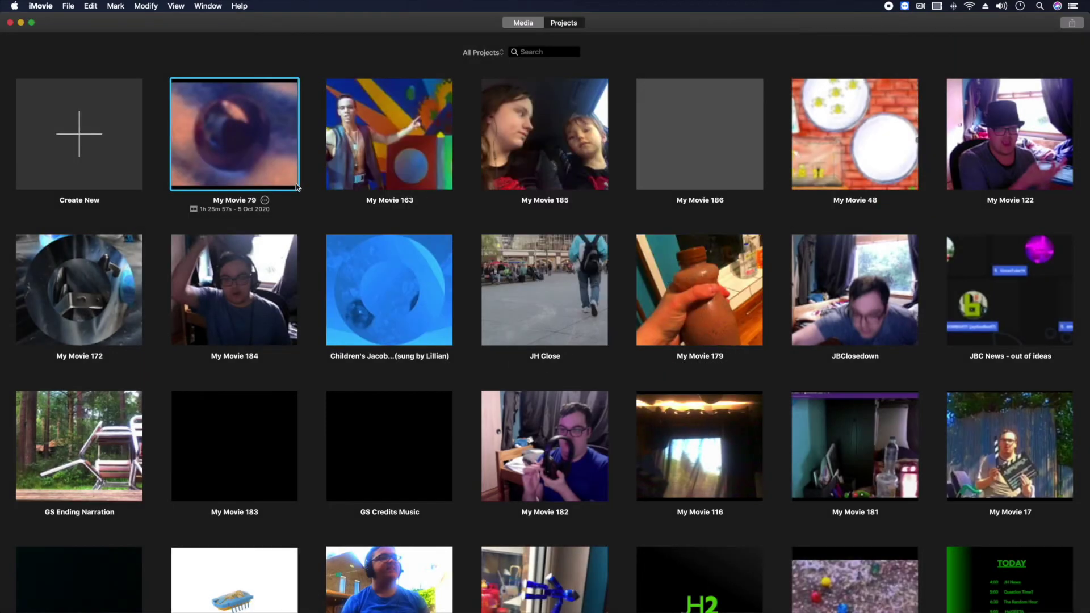
Reopen the My Movie 79 project and go to the end of the timeline.
{"action": "left_click", "coordinate": [264, 200]}
{"action": "left_click", "coordinate": [283, 214]}
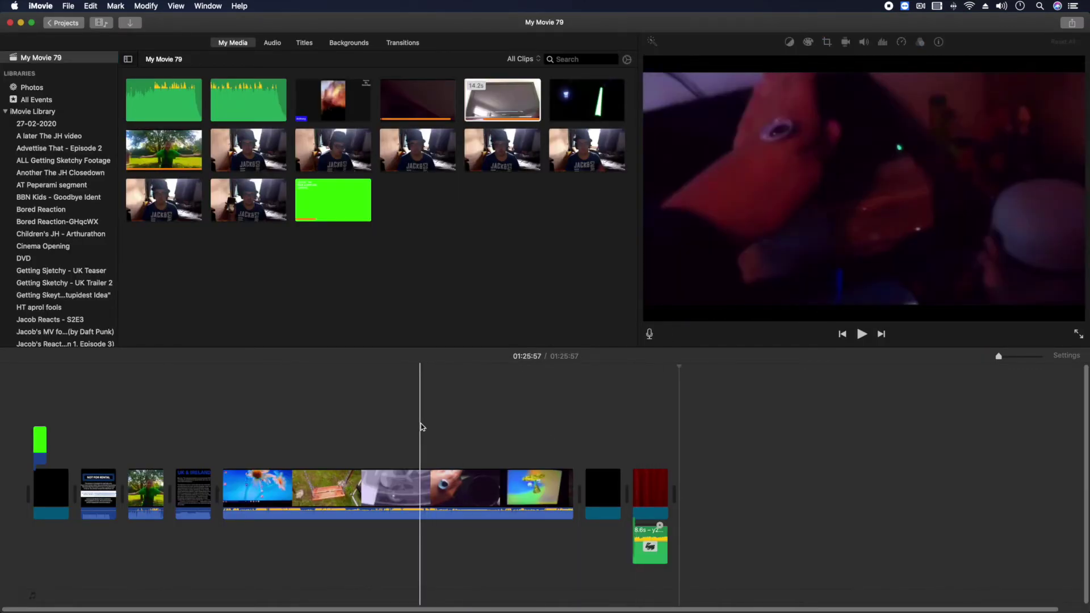
{"action": "mouse_move", "coordinate": [901, 606]}
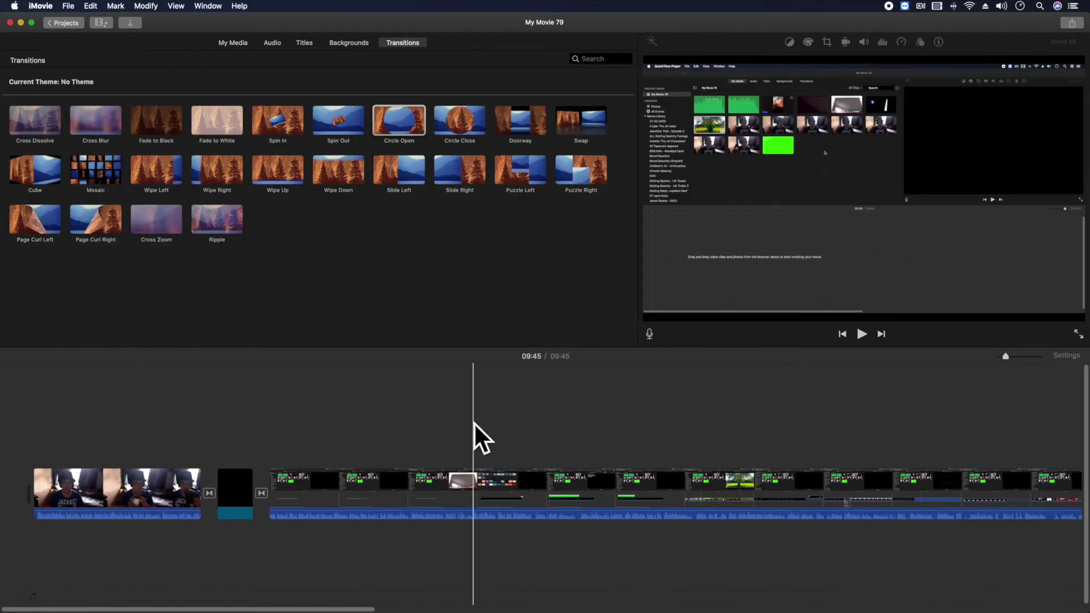
{"action": "scroll", "coordinate": [473, 422], "scroll_direction": "right", "scroll_amount": 10}
{"action": "scroll", "coordinate": [464, 426], "scroll_direction": "right", "scroll_amount": 3}
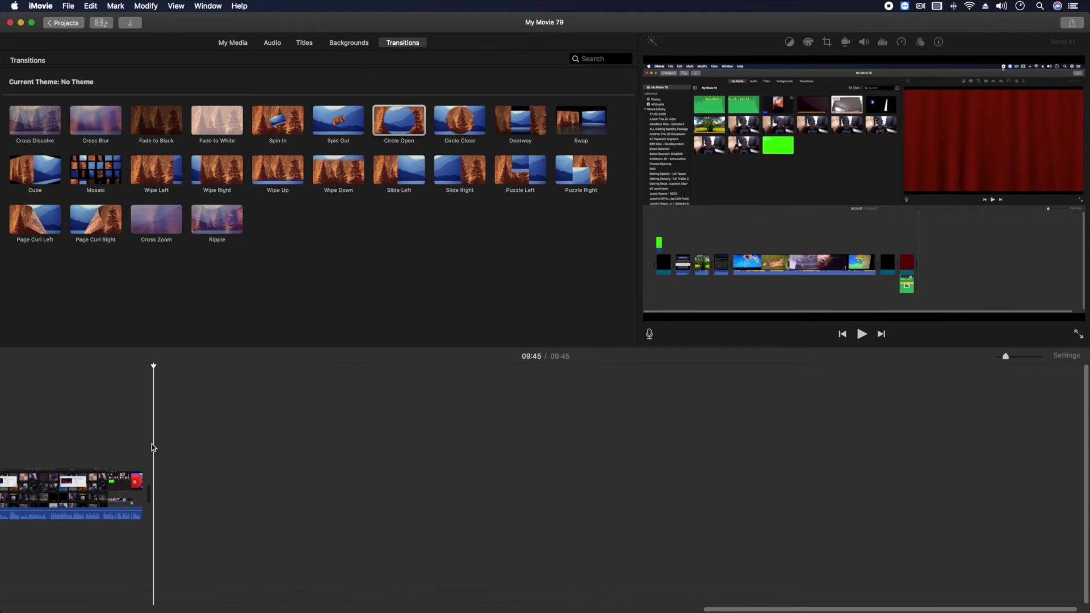
{"action": "mouse_move", "coordinate": [35, 607]}
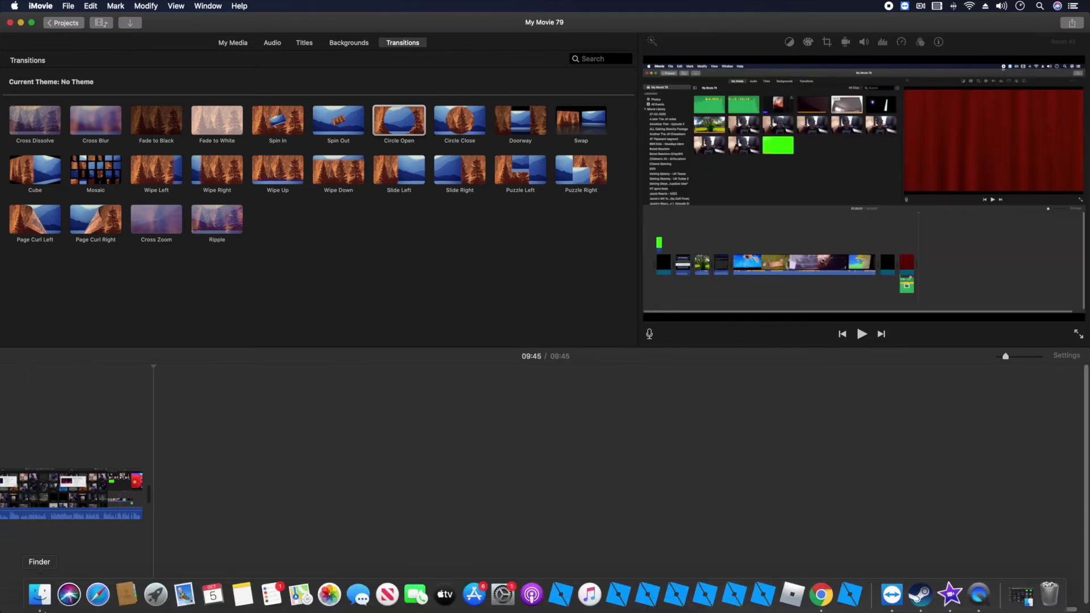
{"action": "left_click", "coordinate": [39, 594]}
{"action": "scroll", "coordinate": [245, 287], "scroll_direction": "down", "scroll_amount": 10}
{"action": "scroll", "coordinate": [246, 287], "scroll_direction": "up", "scroll_amount": 5}
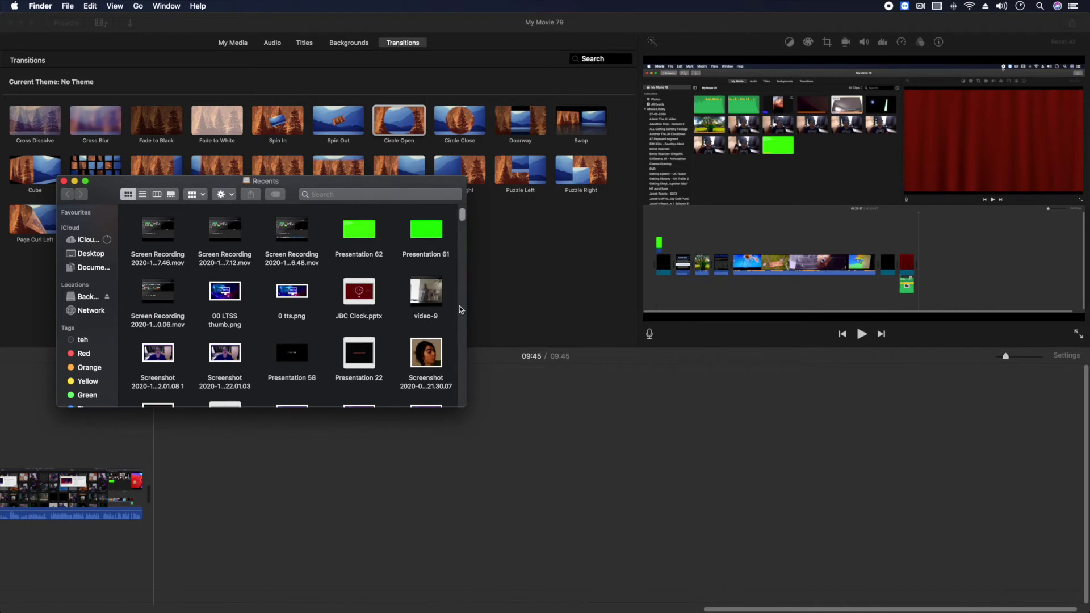
{"action": "double_click", "coordinate": [436, 301]}
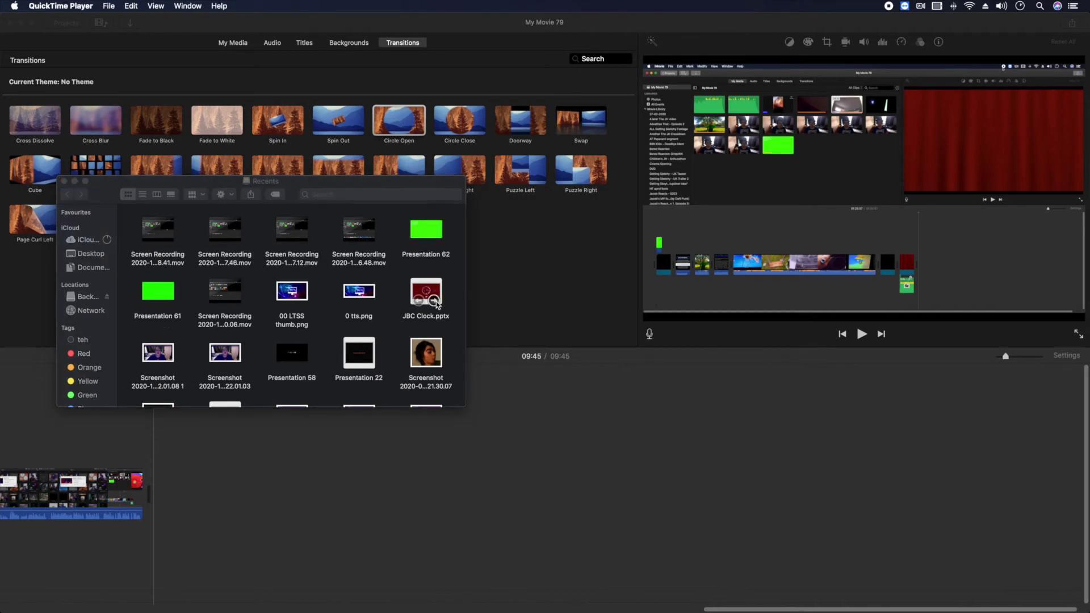
{"action": "left_click", "coordinate": [154, 178]}
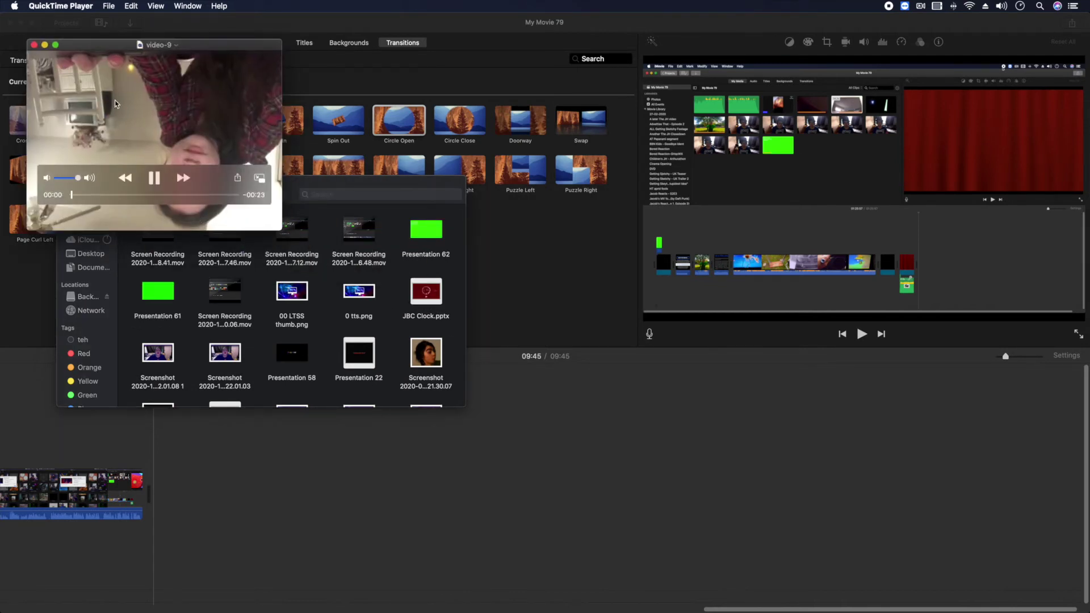
{"action": "mouse_move", "coordinate": [55, 45]}
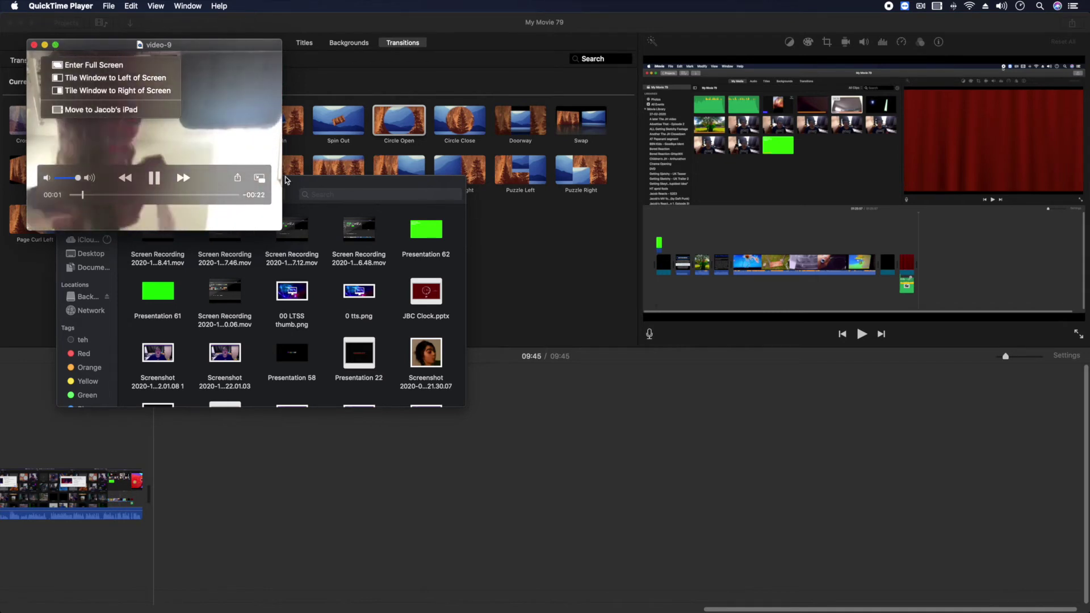
{"action": "left_click", "coordinate": [260, 177]}
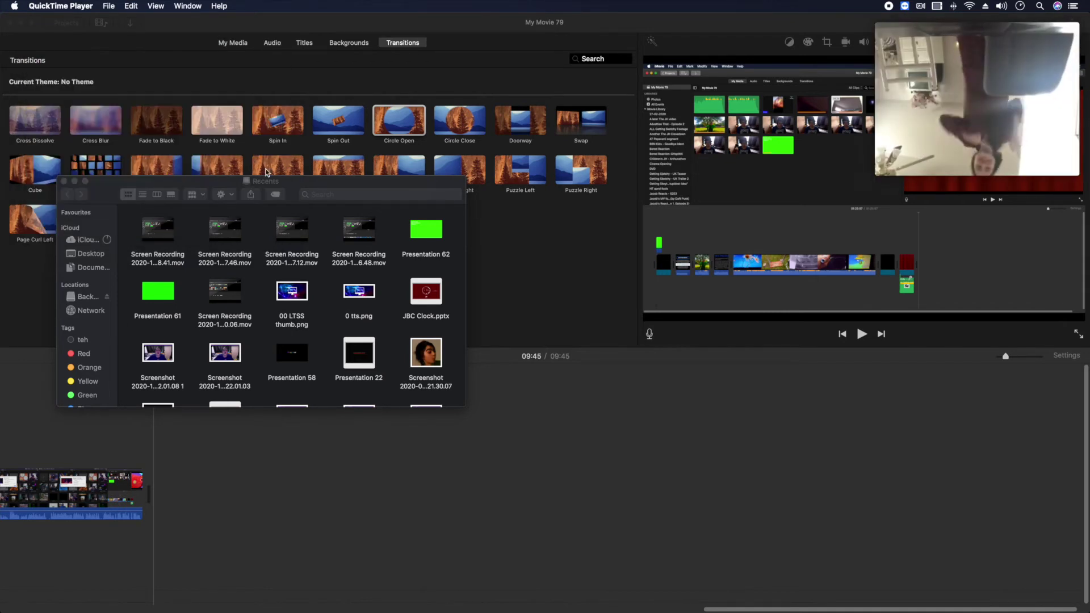
{"action": "left_click", "coordinate": [885, 34]}
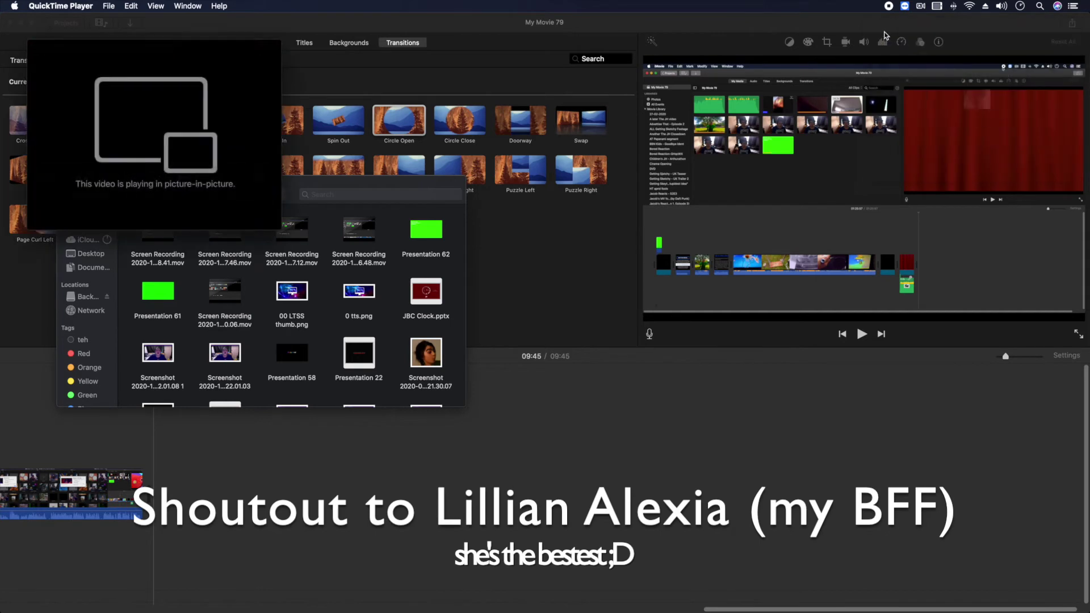
{"action": "left_click", "coordinate": [34, 45]}
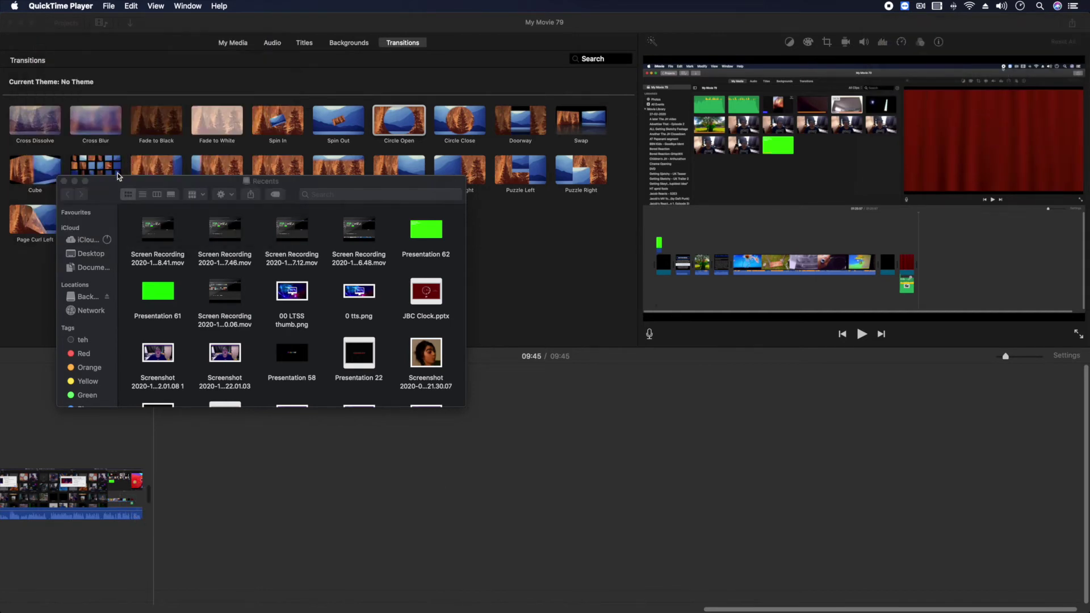
{"action": "left_click", "coordinate": [65, 181]}
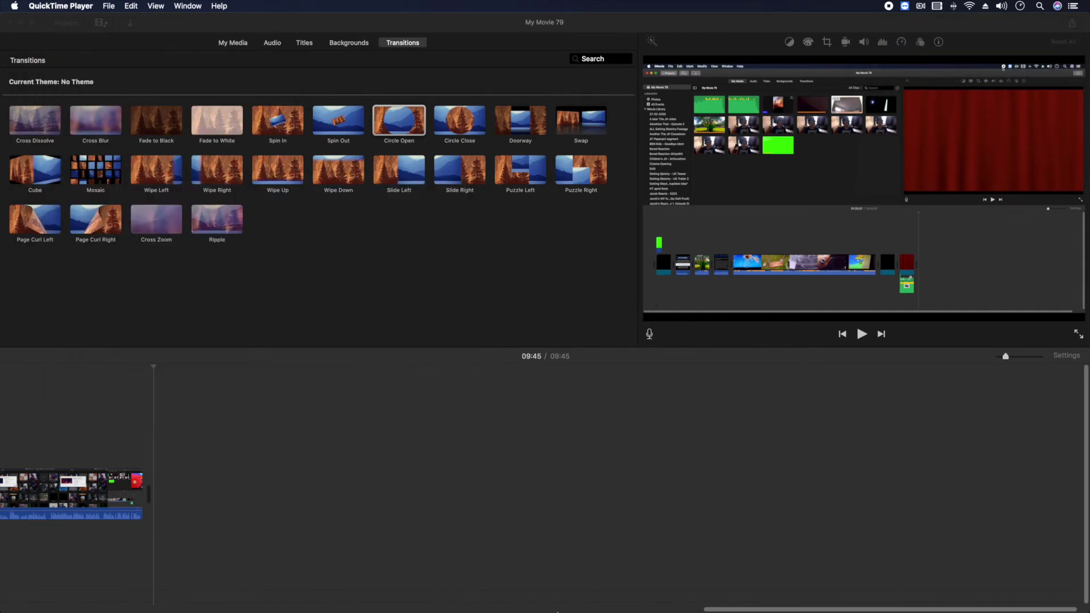
Switch to Finder and open the user's home folder from the recent folders.
{"action": "mouse_move", "coordinate": [536, 610]}
{"action": "left_click", "coordinate": [41, 593]}
{"action": "scroll", "coordinate": [317, 339], "scroll_direction": "down", "scroll_amount": 3}
{"action": "scroll", "coordinate": [318, 339], "scroll_direction": "down", "scroll_amount": 1}
{"action": "left_click", "coordinate": [138, 6]}
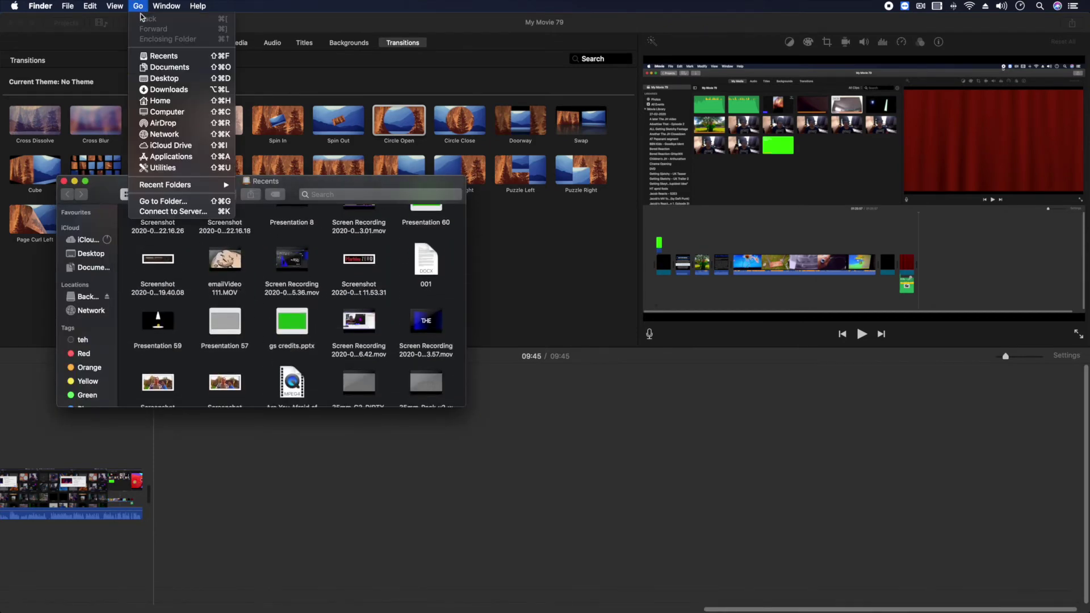
{"action": "mouse_move", "coordinate": [173, 185]}
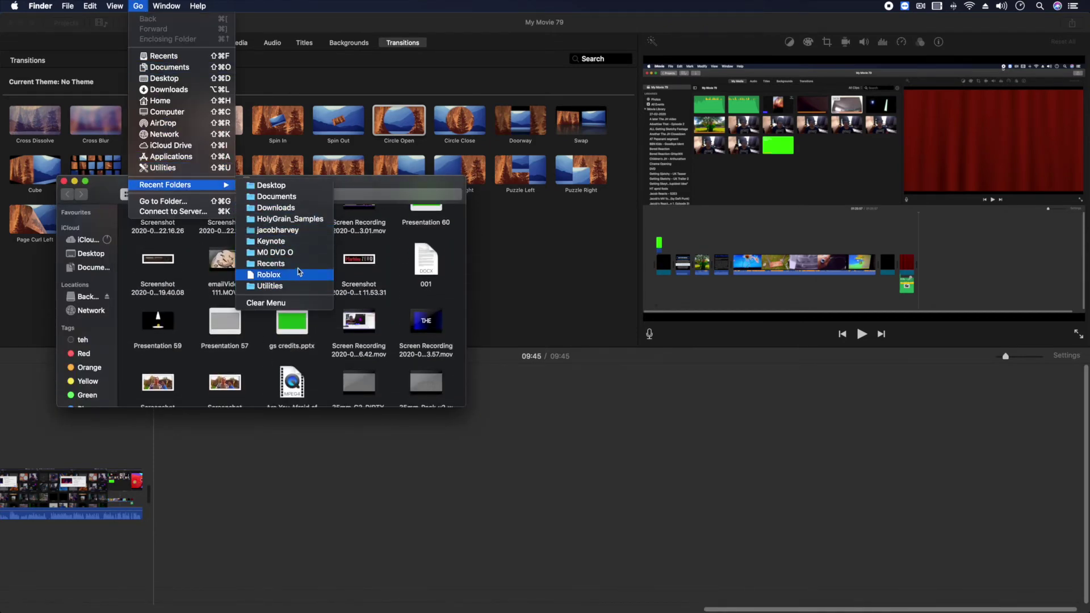
{"action": "left_click", "coordinate": [291, 232]}
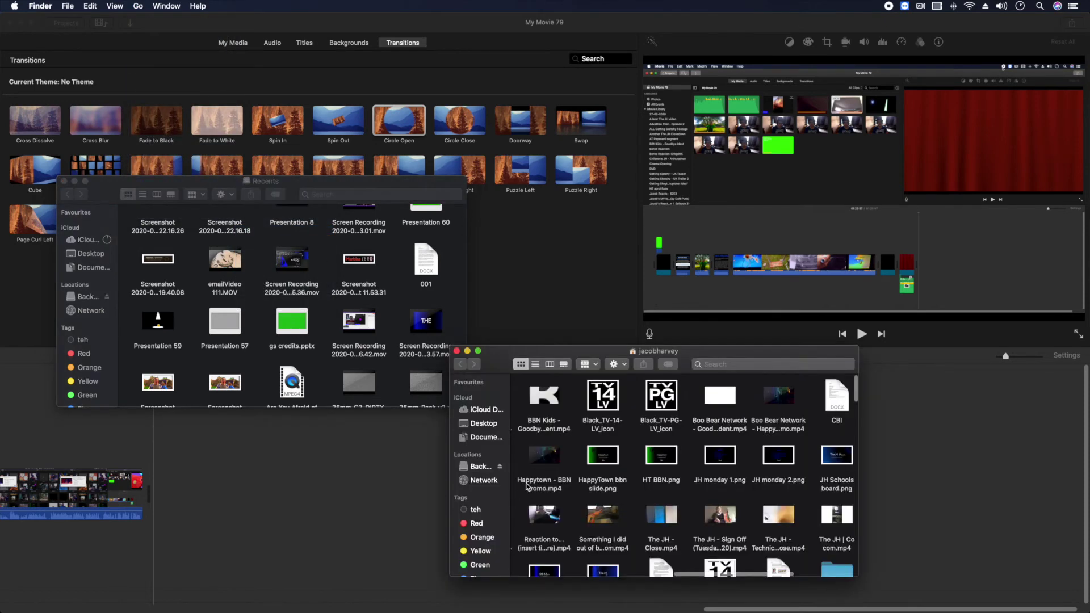
Show the burn-to-disc option for "The JH - Sign Off (Tuesday 20th April 2020).mp4", and minimise both Finder windows.
{"action": "scroll", "coordinate": [526, 487], "scroll_direction": "down", "scroll_amount": 3}
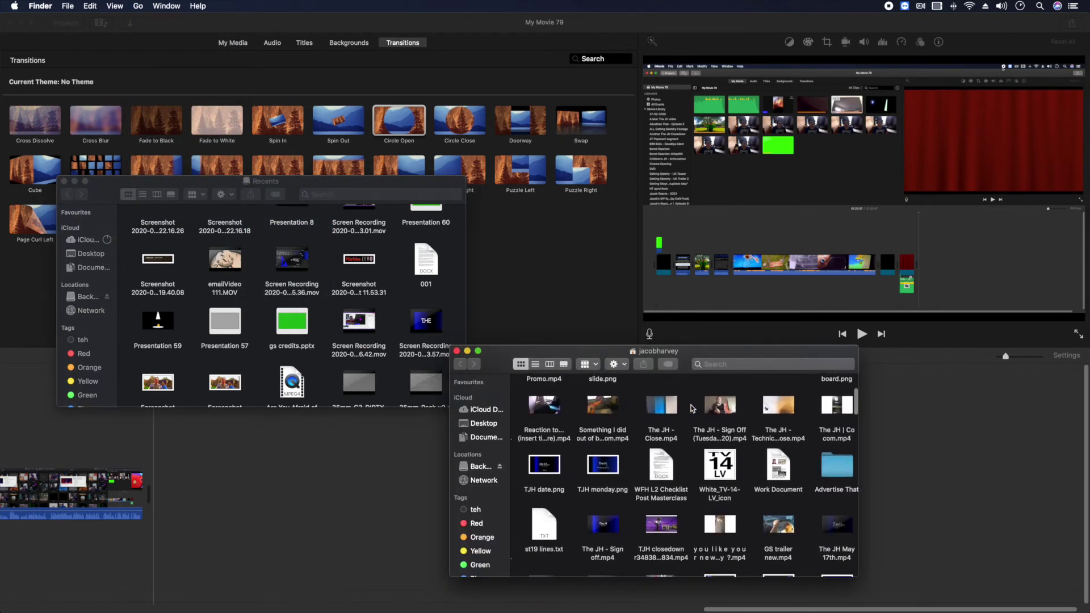
{"action": "left_click", "coordinate": [709, 410]}
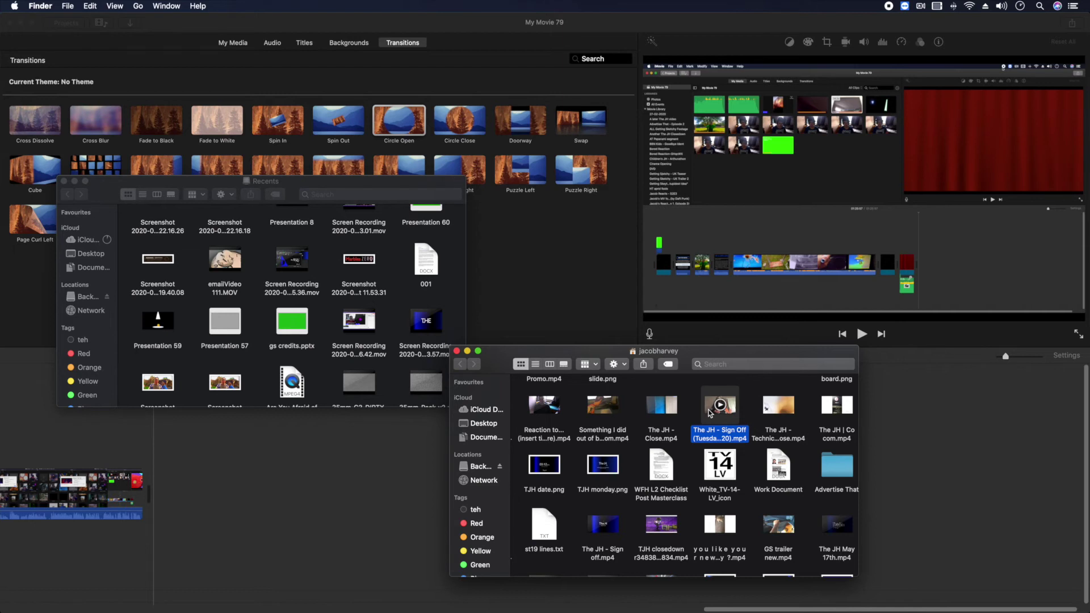
{"action": "right_click", "coordinate": [710, 412]}
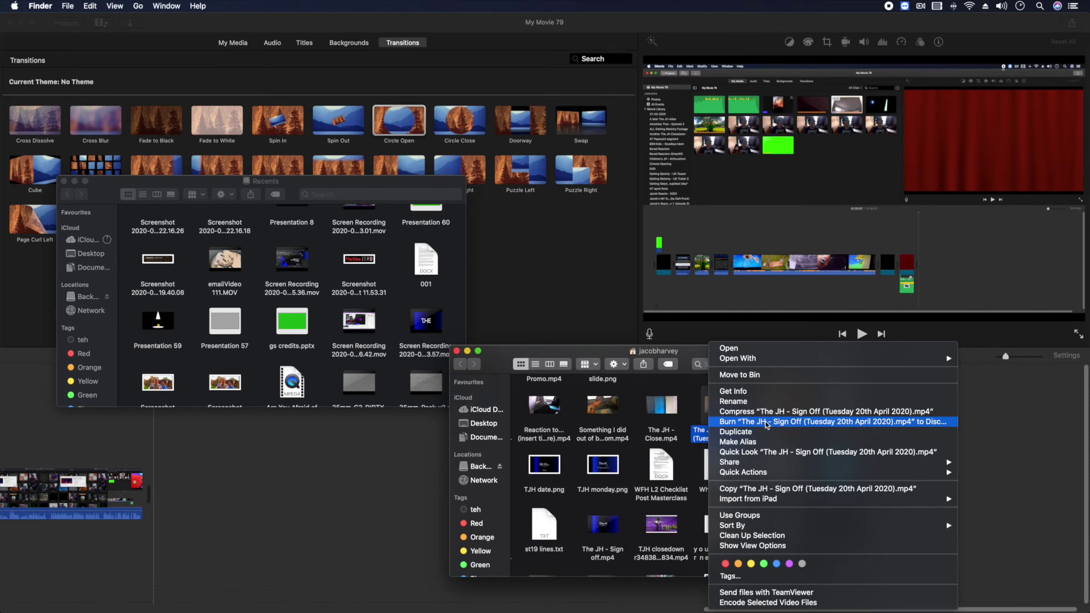
{"action": "left_click", "coordinate": [467, 350]}
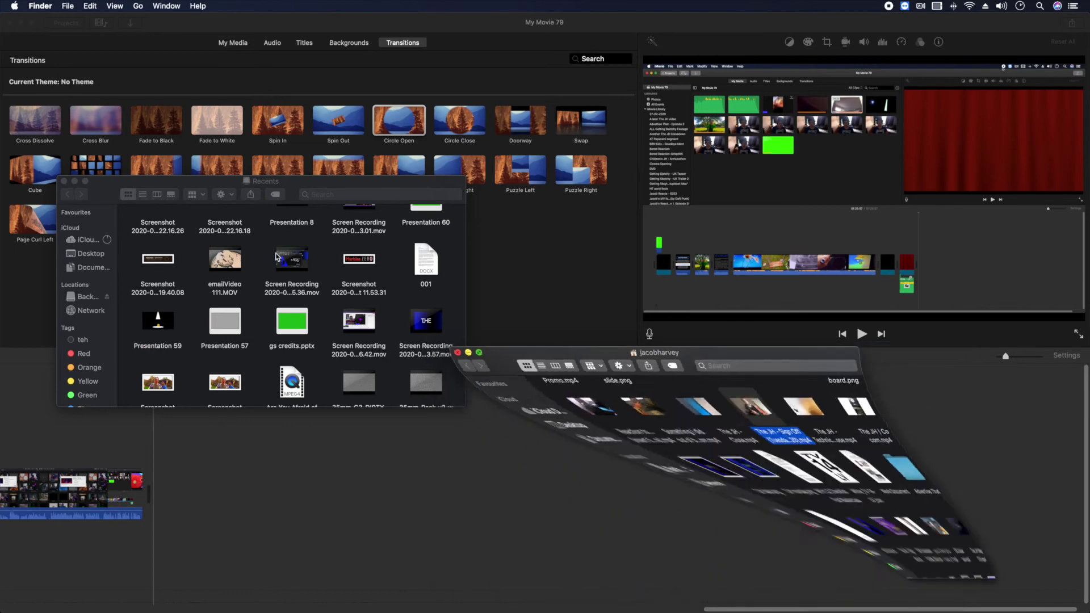
{"action": "left_click", "coordinate": [75, 181]}
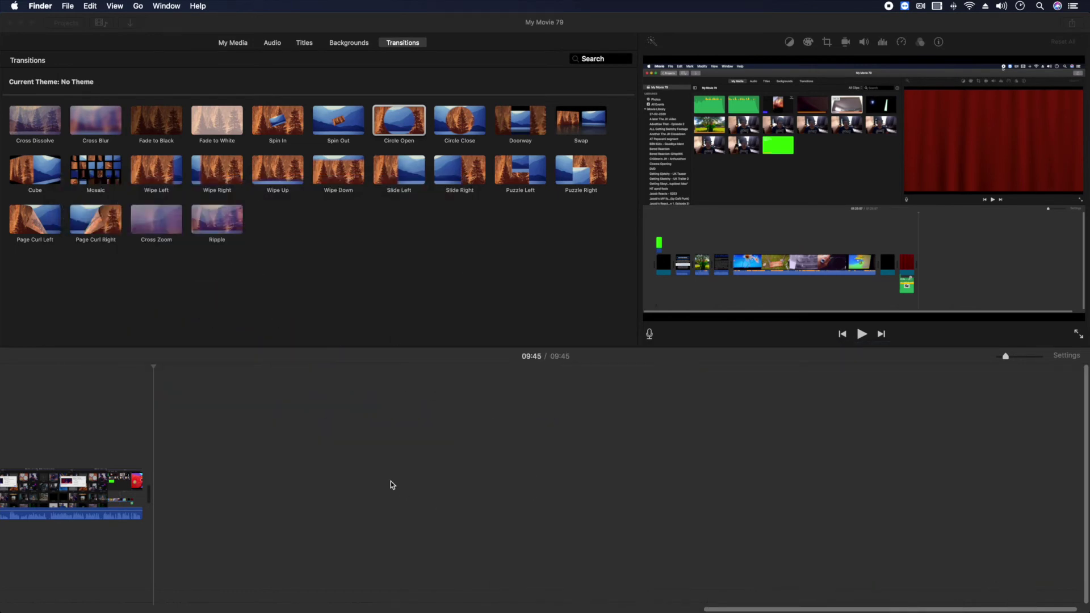
{"action": "scroll", "coordinate": [390, 481], "scroll_direction": "up", "scroll_amount": 3}
{"action": "scroll", "coordinate": [391, 481], "scroll_direction": "right", "scroll_amount": 15}
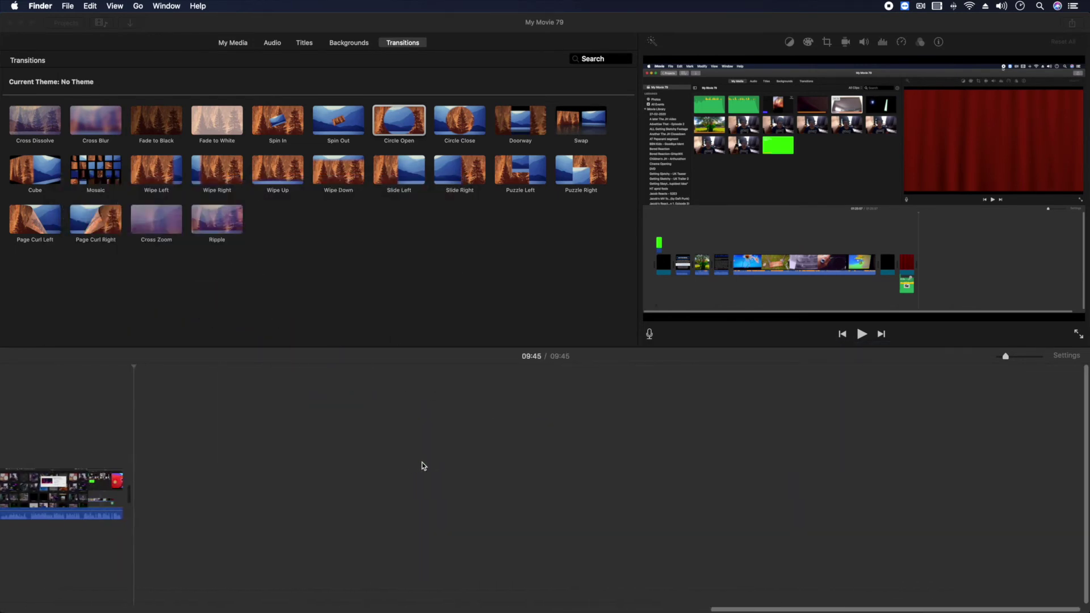
{"action": "left_click", "coordinate": [327, 471]}
{"action": "left_click", "coordinate": [40, 599]}
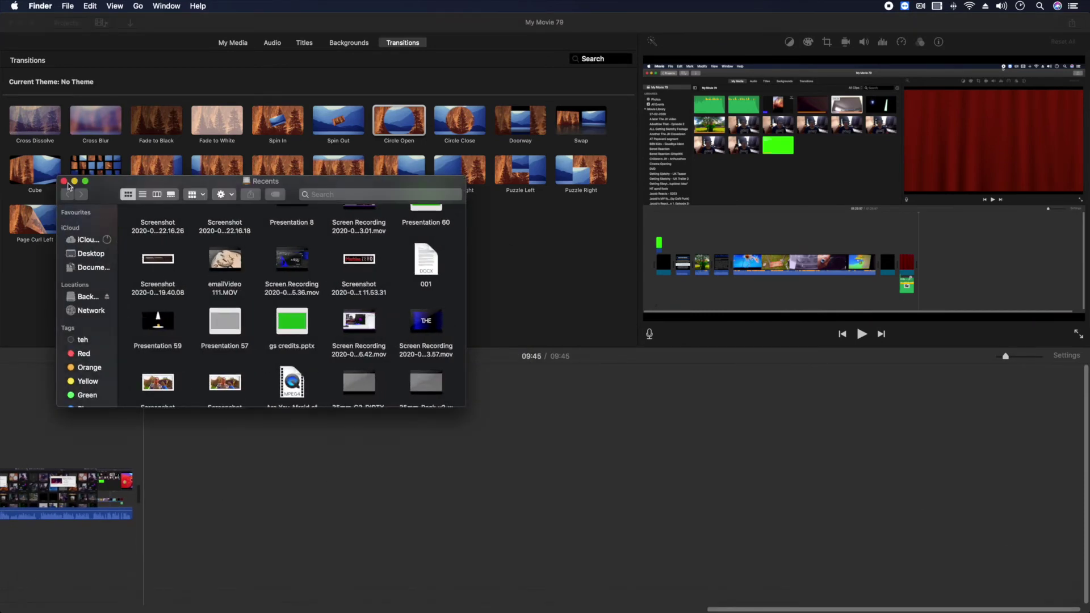
{"action": "left_click", "coordinate": [75, 182]}
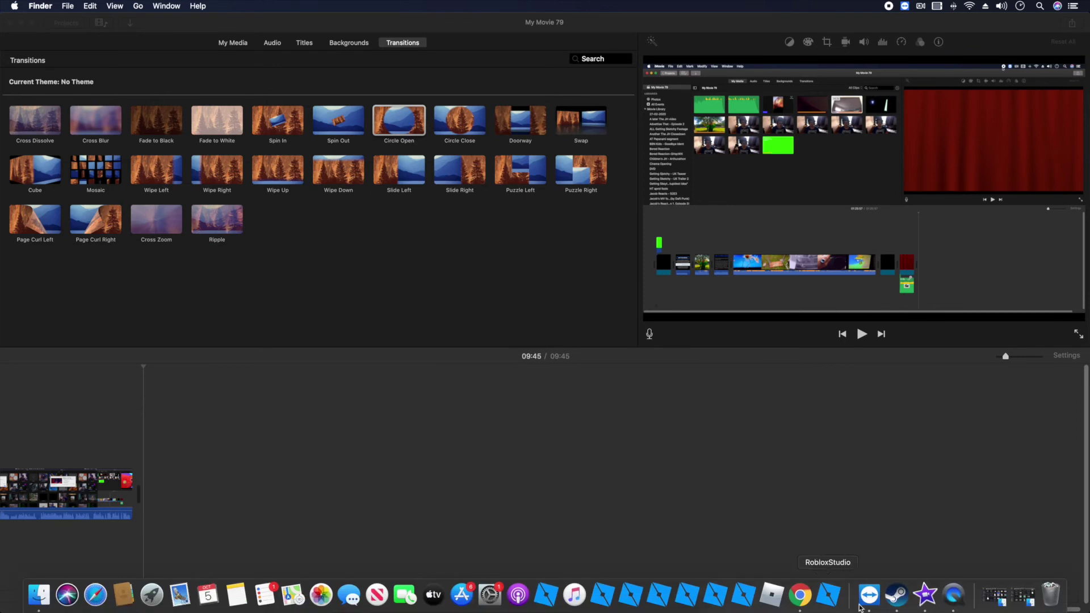
Restore the minimised home folder window and start burning "The JH - Sign Off (Tuesday 20th April 2020).mp4" to disc.
{"action": "left_click", "coordinate": [1020, 596]}
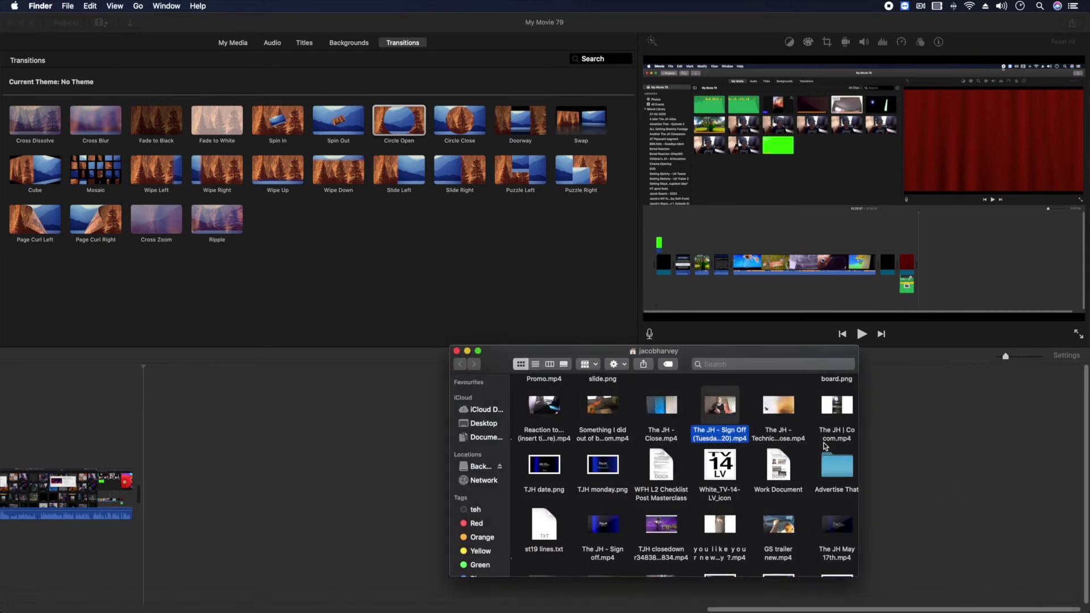
{"action": "right_click", "coordinate": [727, 416]}
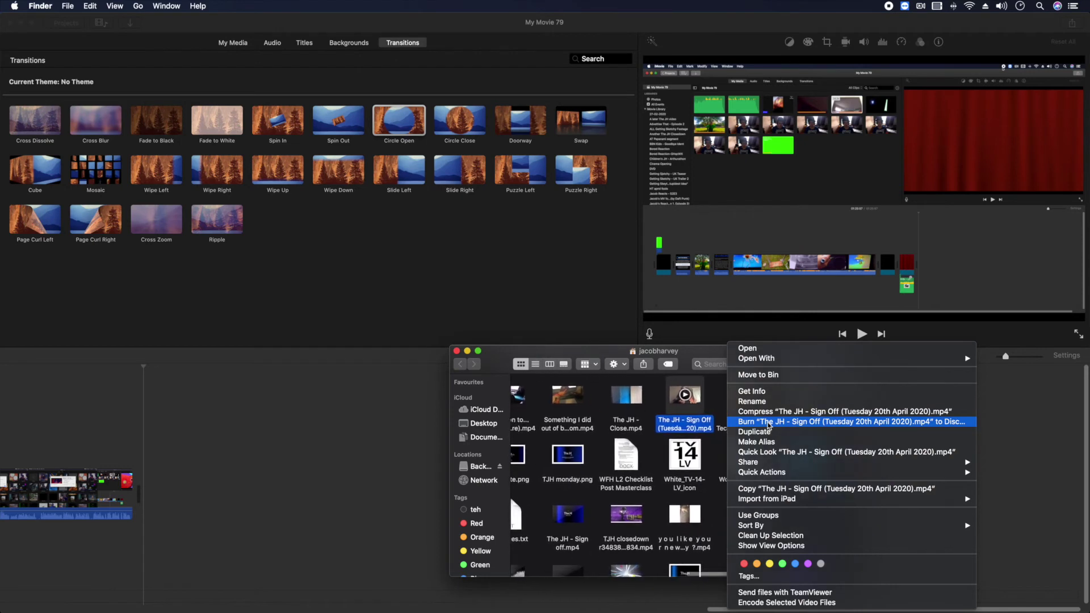
{"action": "key", "text": "Escape"}
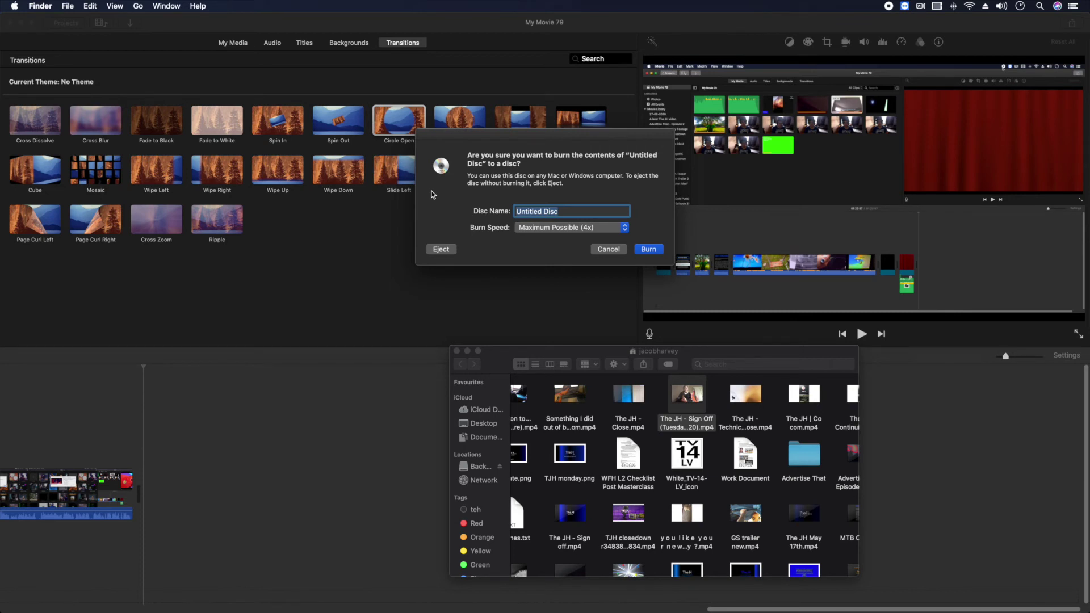
Name the disc JH Sign Off (DD Test), set the burn speed to 4x, and start the burn.
{"action": "type", "text": "JH Sign Off (DD Test"}
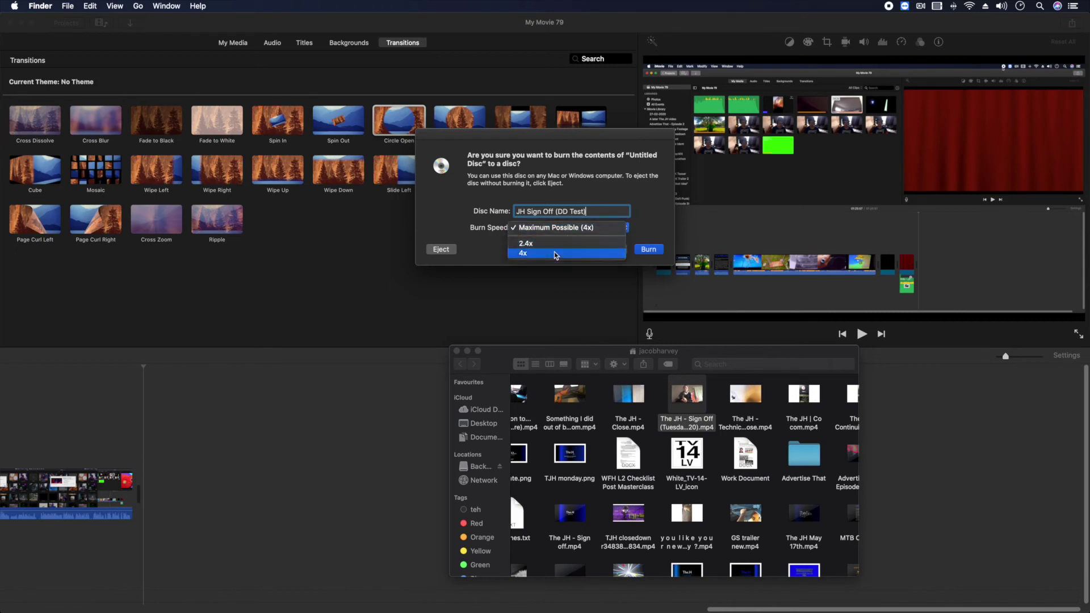
{"action": "left_click", "coordinate": [555, 253]}
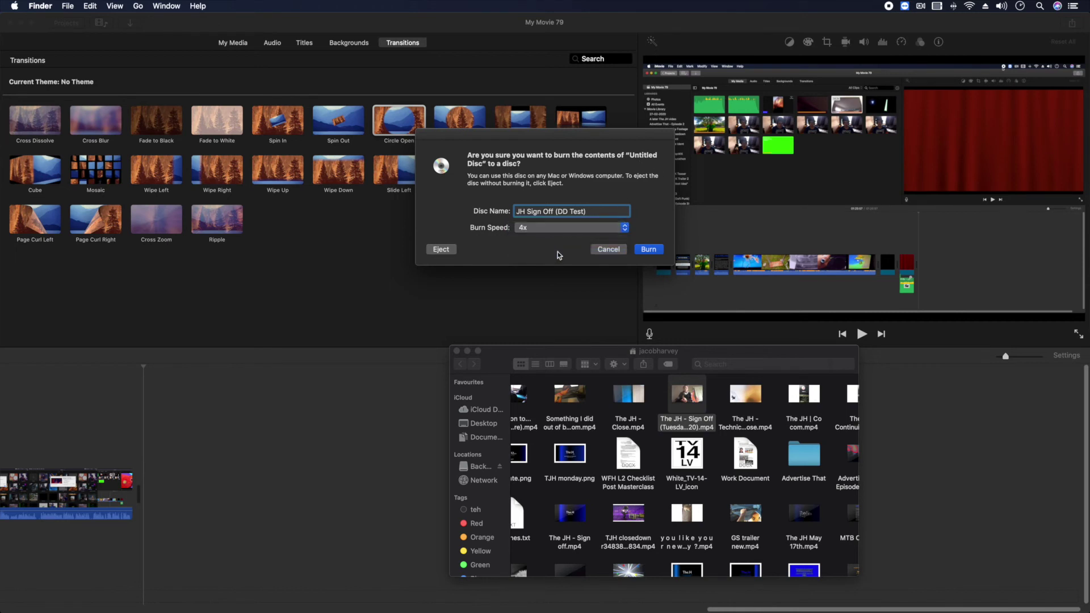
{"action": "left_click", "coordinate": [648, 250]}
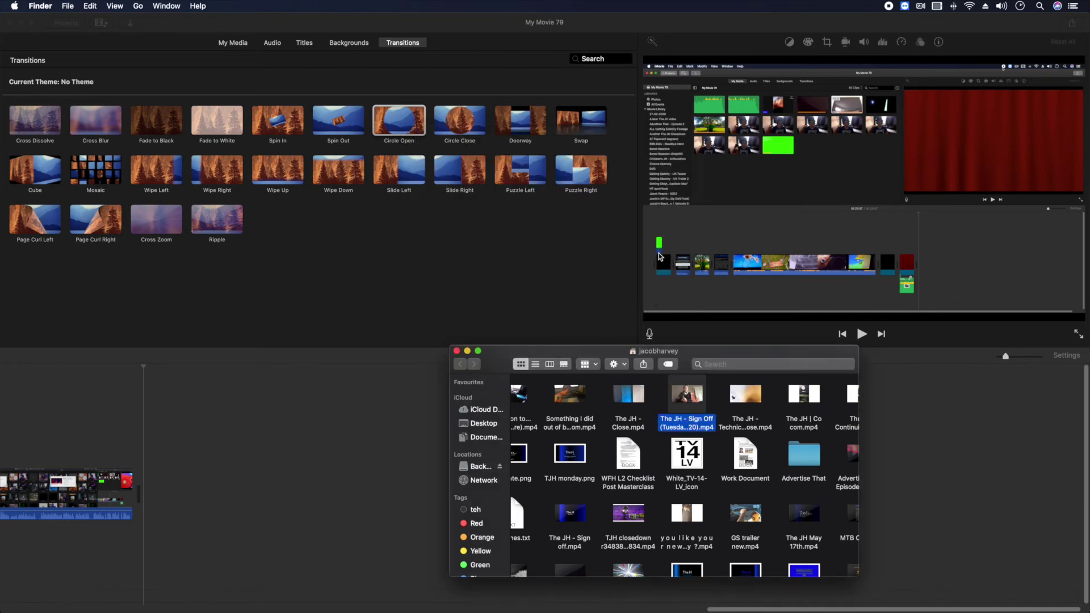
Minimise the home folder window and move the disc-burning progress window over the transitions browser.
{"action": "left_click", "coordinate": [467, 351]}
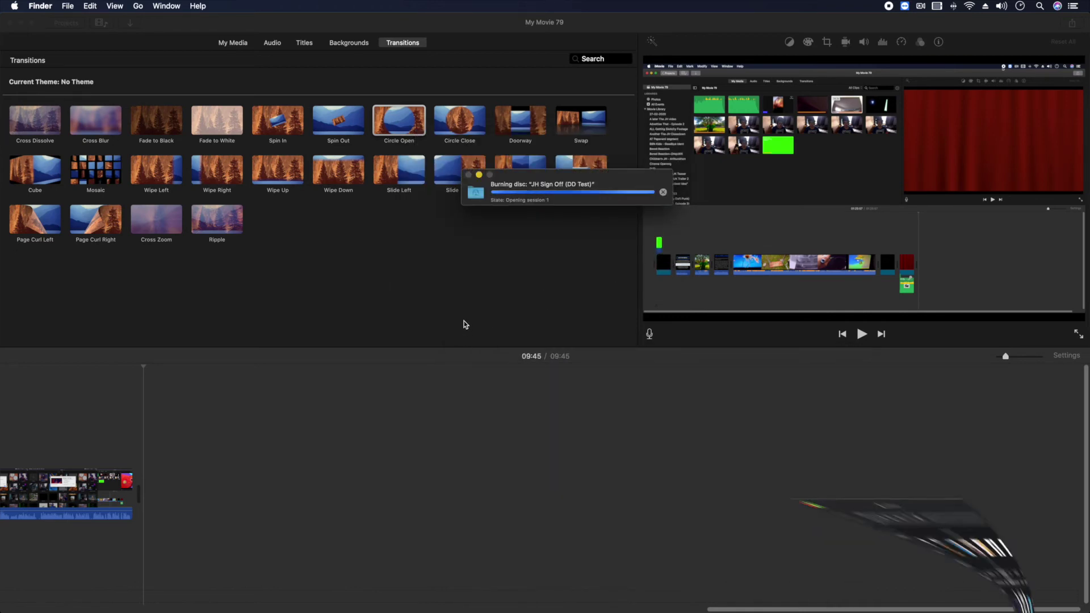
{"action": "mouse_move", "coordinate": [512, 180]}
{"action": "left_mouse_down"}
{"action": "mouse_move", "coordinate": [347, 252]}
{"action": "mouse_move", "coordinate": [346, 215]}
{"action": "left_mouse_up"}
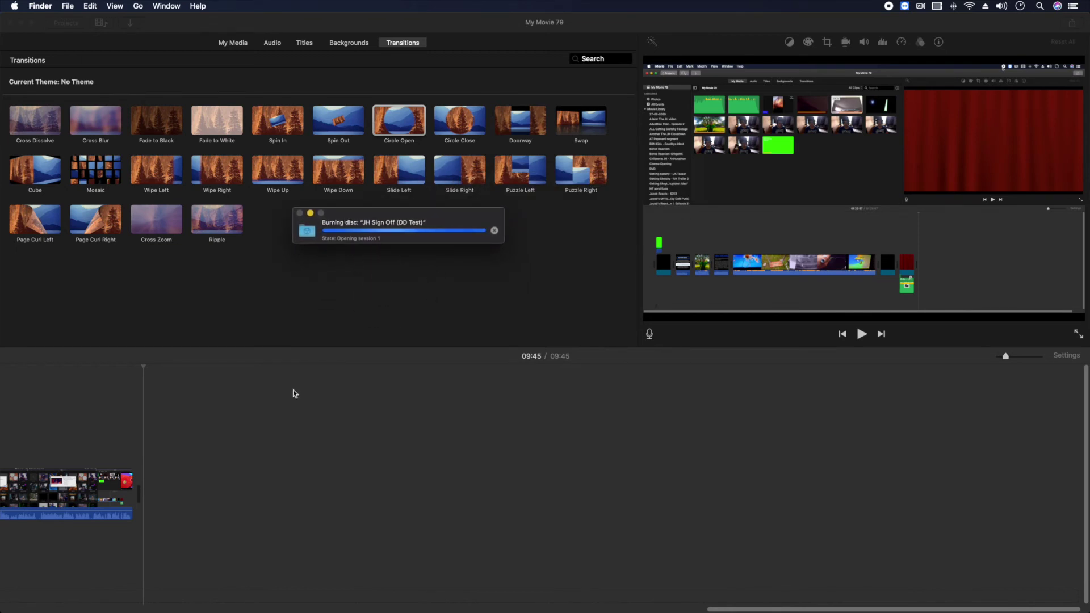
{"action": "scroll", "coordinate": [270, 430], "scroll_direction": "left", "scroll_amount": 10}
{"action": "scroll", "coordinate": [271, 431], "scroll_direction": "left", "scroll_amount": 10}
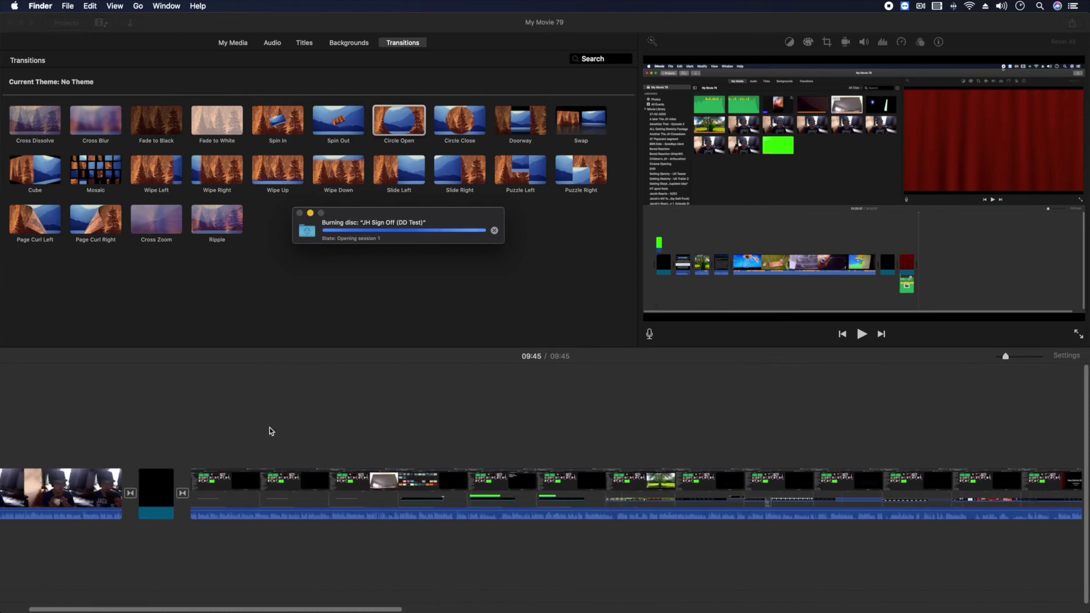
{"action": "scroll", "coordinate": [271, 430], "scroll_direction": "right", "scroll_amount": 15}
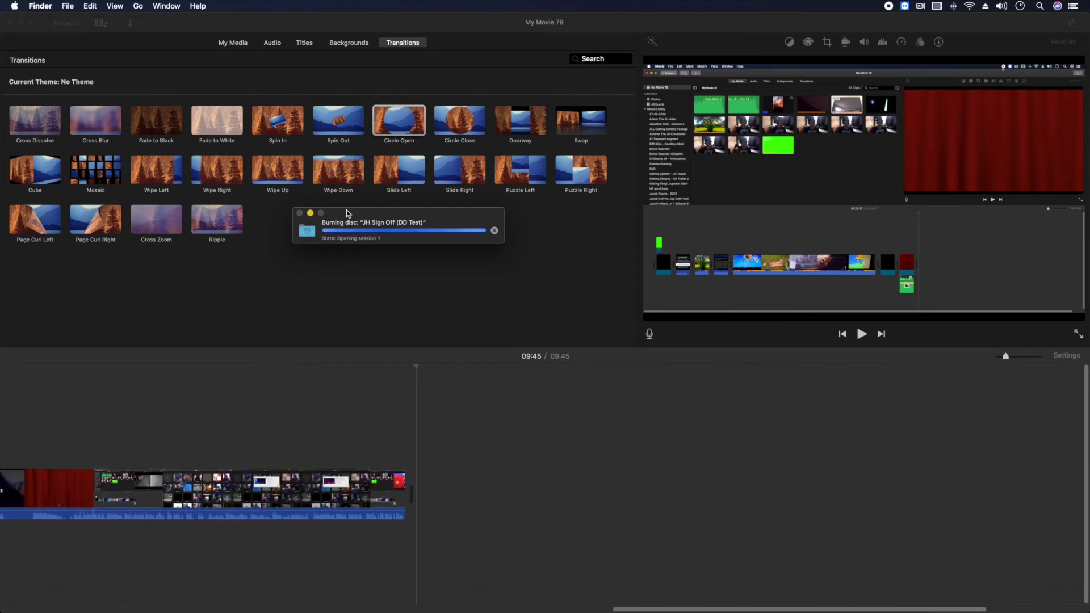
{"action": "left_click_drag", "start_coordinate": [367, 264], "coordinate": [350, 233]}
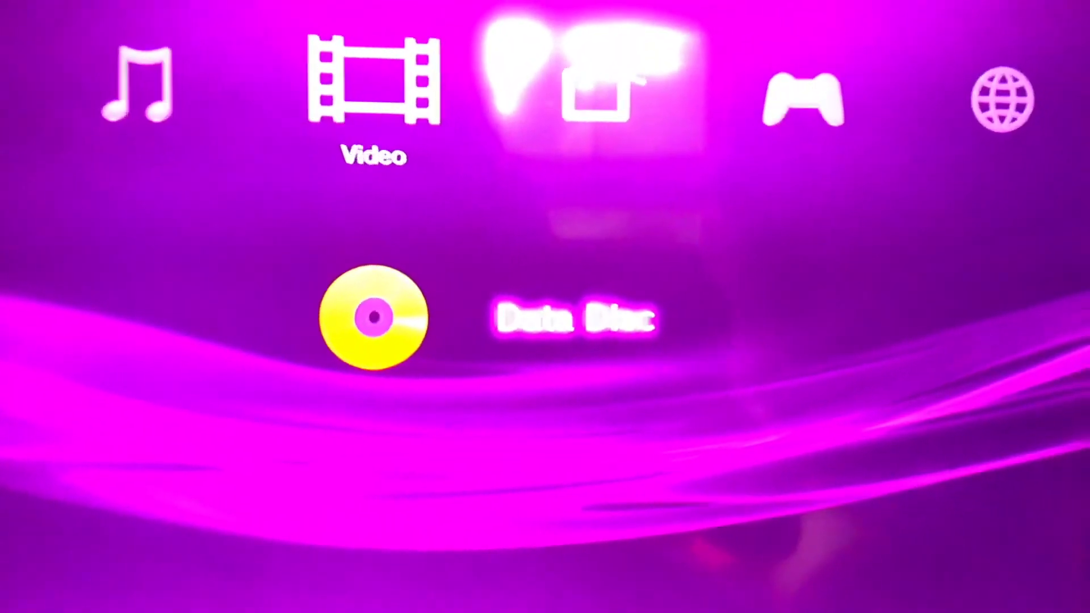
{"action": "key", "text": "Return"}
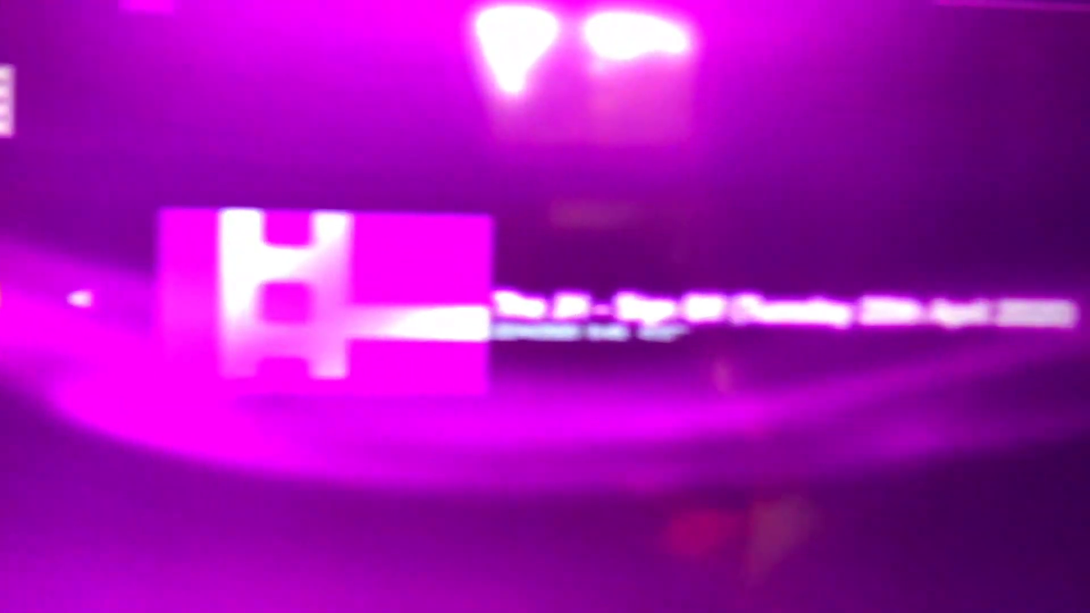